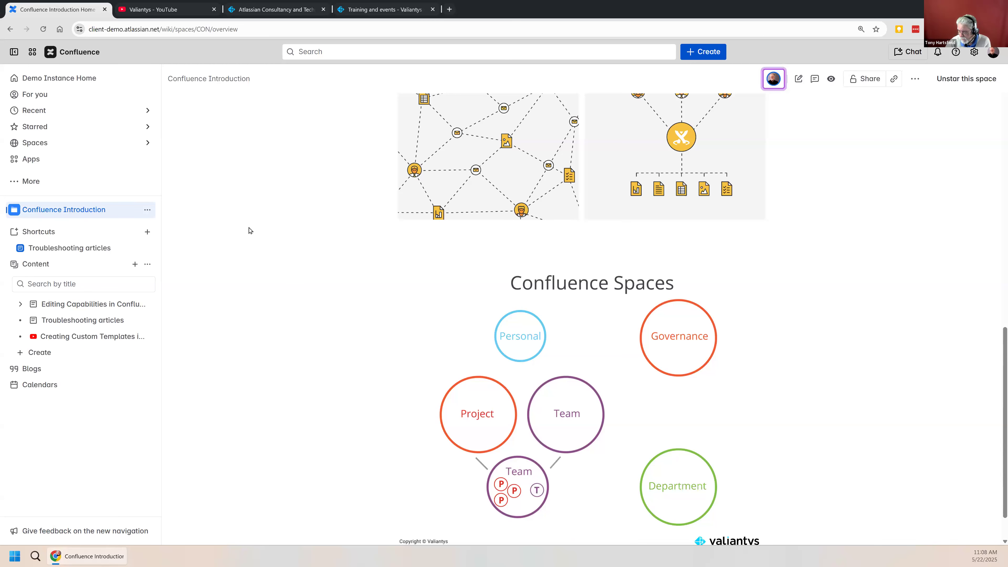
- Open the "Editing Capabilities in Confluence" page of the Confluence Introduction space
{"action": "left_click", "coordinate": [84, 306]}
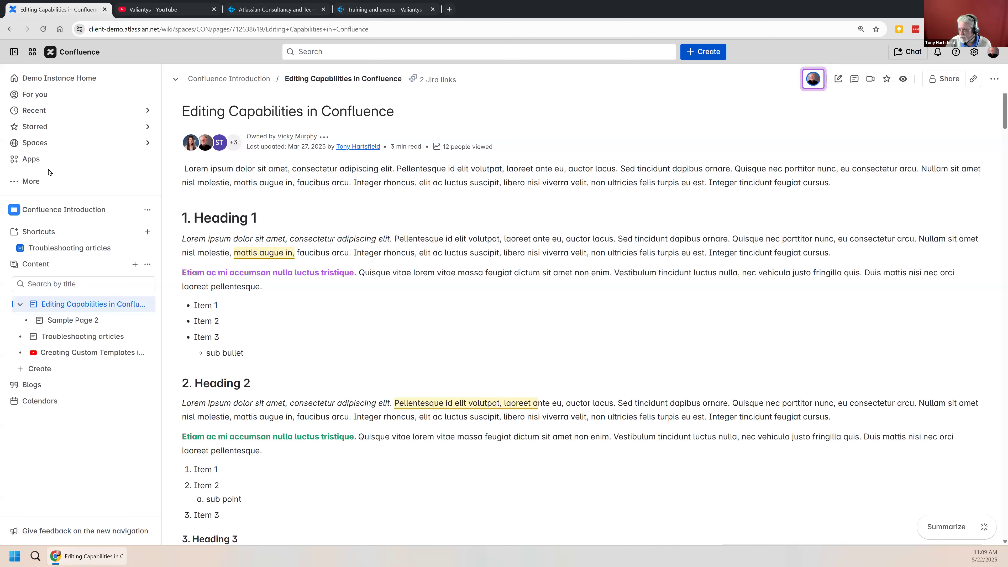
{"action": "left_click", "coordinate": [14, 186]}
{"action": "left_click", "coordinate": [13, 186]}
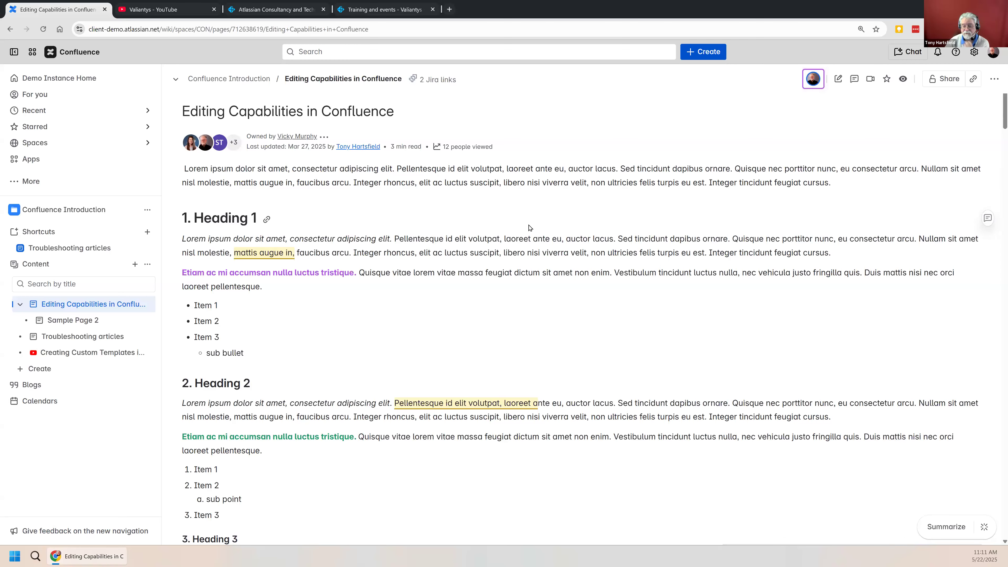
- Examine the page's headings, colored text, lists and action items, and the table and chart beside the Heading 3 text
{"action": "scroll", "coordinate": [513, 221], "scroll_direction": "down", "scroll_amount": 1}
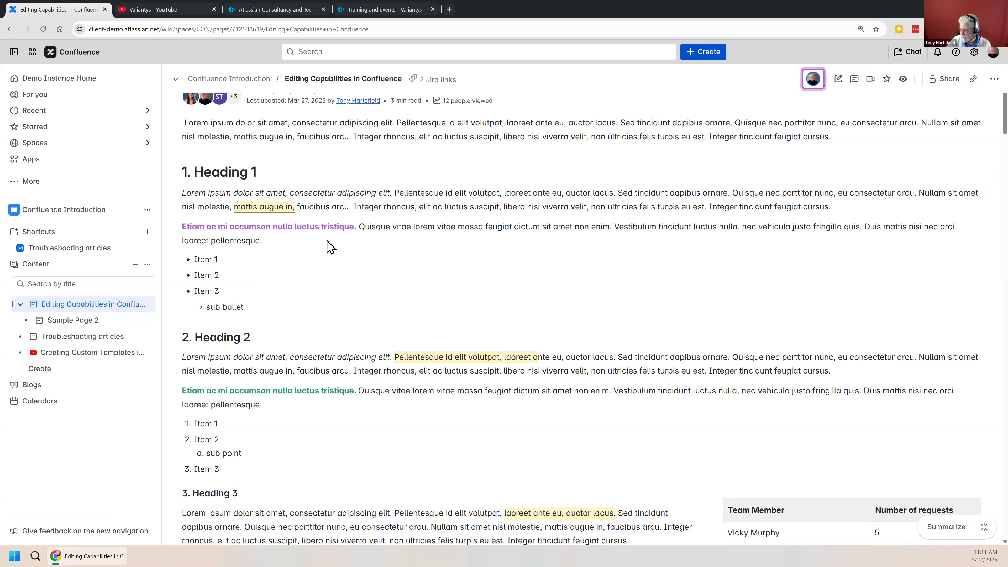
{"action": "scroll", "coordinate": [274, 232], "scroll_direction": "down", "scroll_amount": 1}
{"action": "scroll", "coordinate": [167, 361], "scroll_direction": "down", "scroll_amount": 1}
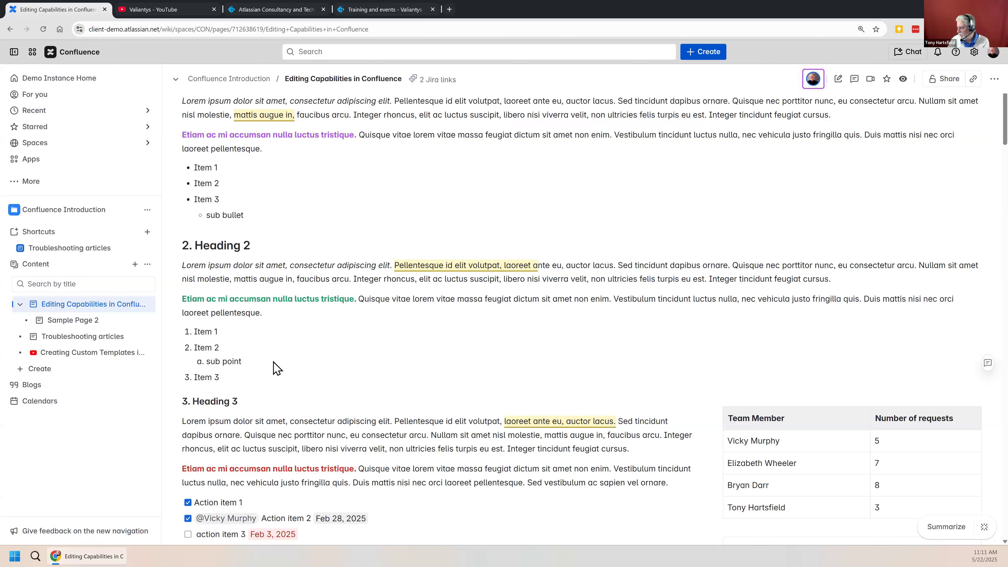
{"action": "scroll", "coordinate": [381, 342], "scroll_direction": "down", "scroll_amount": 2}
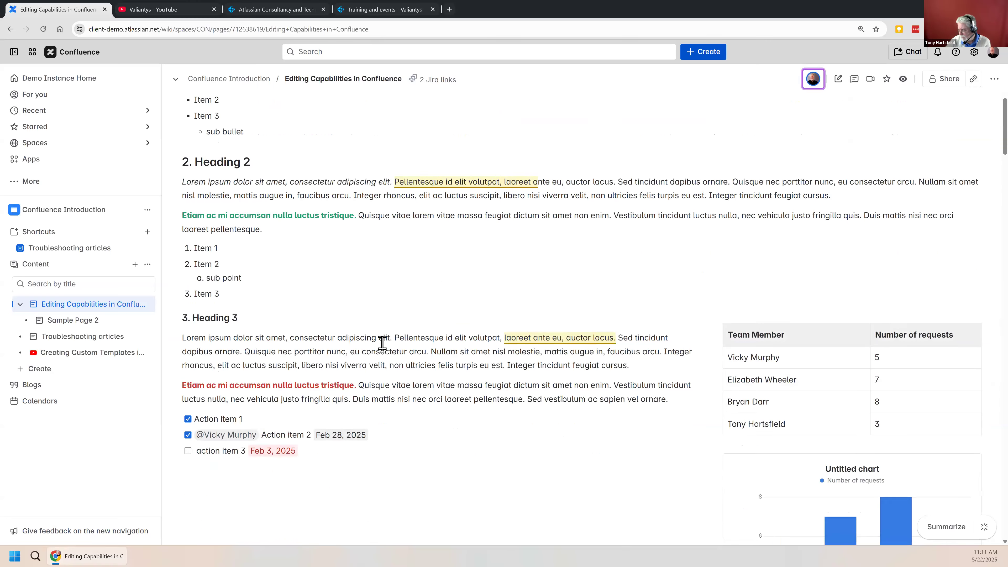
{"action": "scroll", "coordinate": [382, 343], "scroll_direction": "down", "scroll_amount": 2}
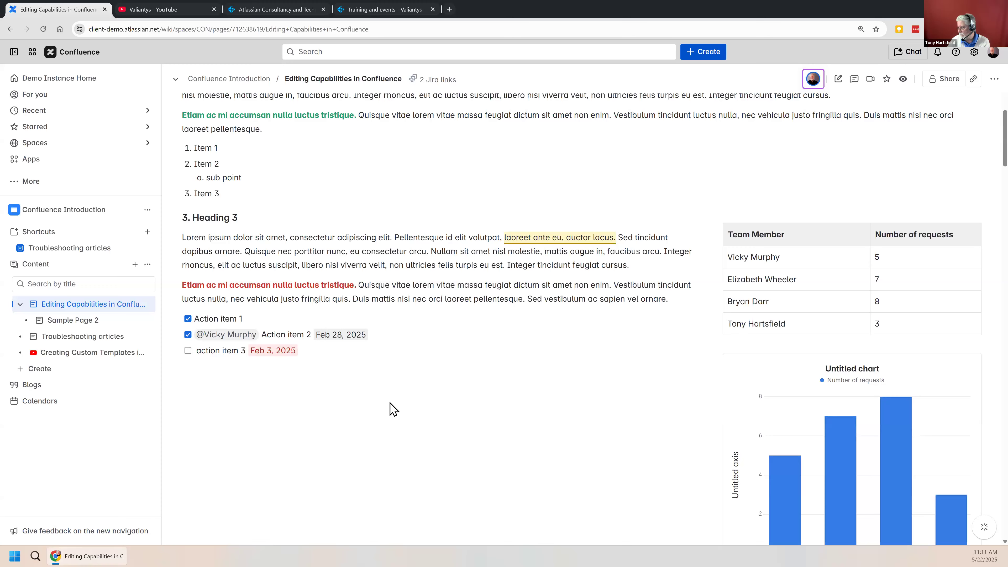
{"action": "scroll", "coordinate": [516, 391], "scroll_direction": "down", "scroll_amount": 1}
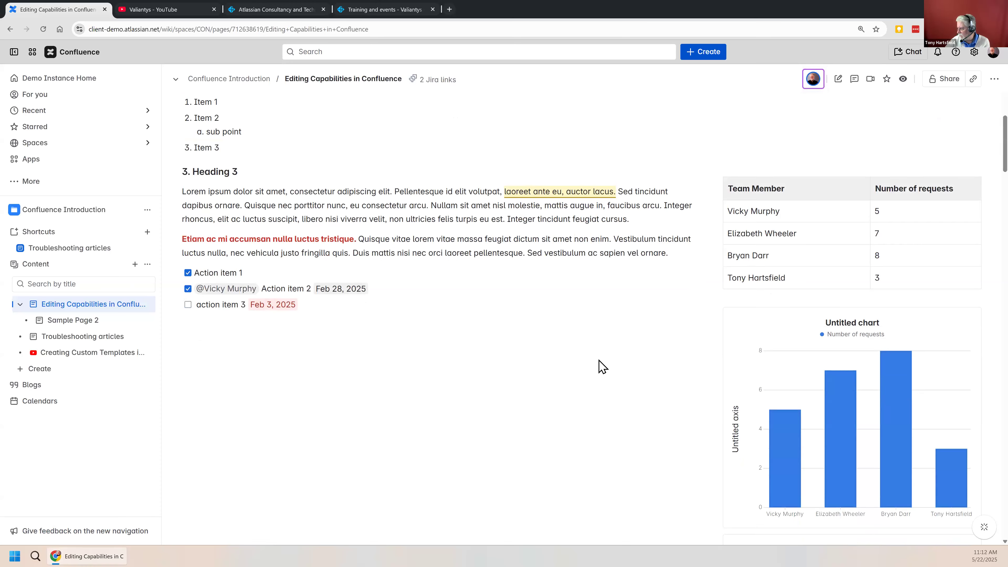
{"action": "scroll", "coordinate": [610, 278], "scroll_direction": "up", "scroll_amount": 4}
{"action": "scroll", "coordinate": [533, 349], "scroll_direction": "down", "scroll_amount": 5}
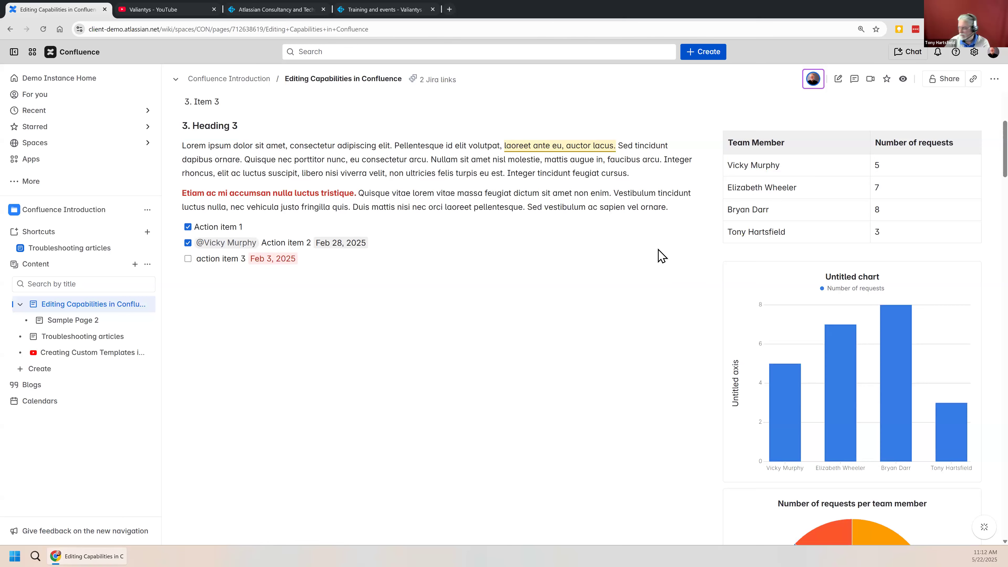
- Put the page into edit mode and place the cursor in the Heading 3 text to show its column layout options
{"action": "key", "text": "e"}
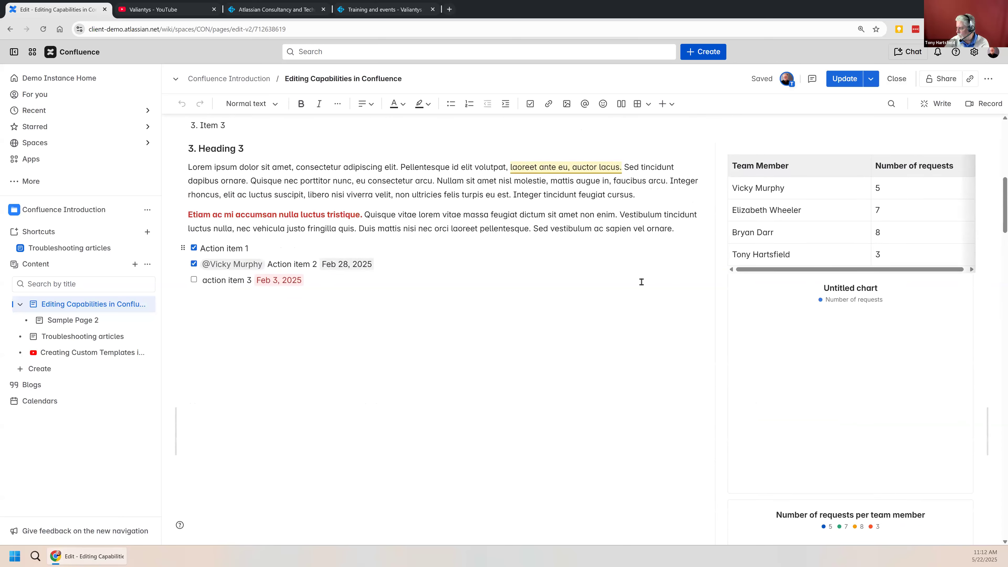
{"action": "scroll", "coordinate": [644, 286], "scroll_direction": "up", "scroll_amount": 5}
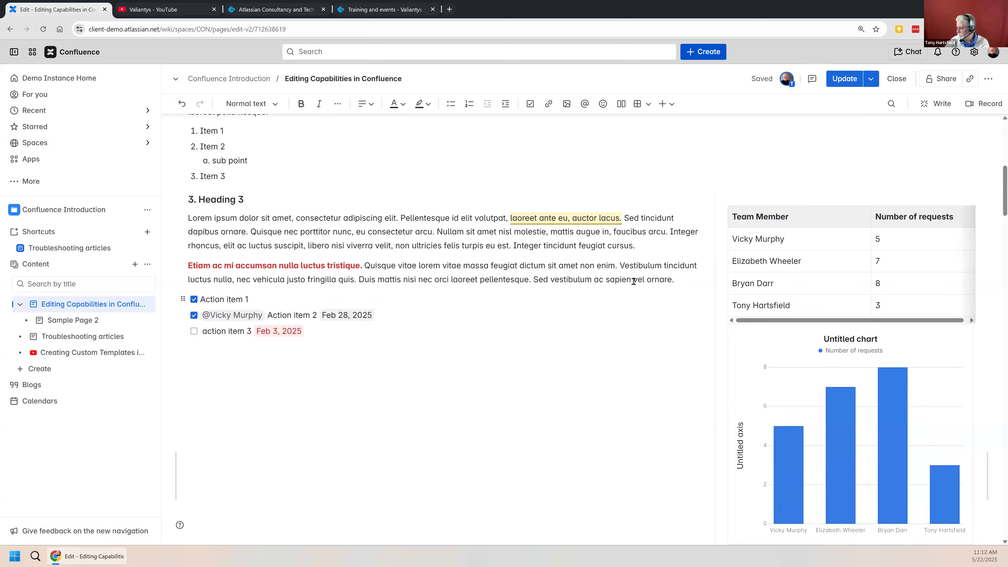
{"action": "left_click", "coordinate": [630, 309]}
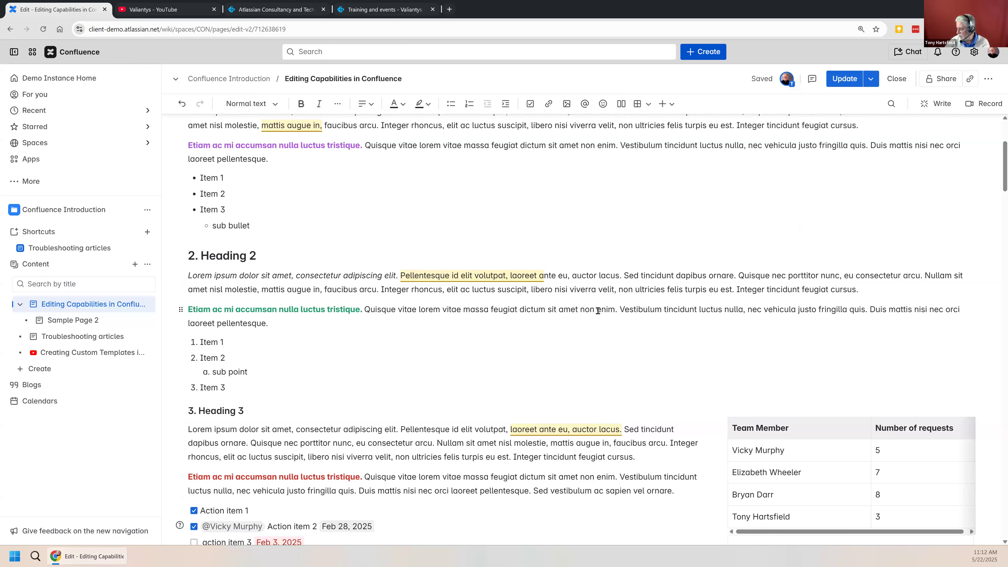
{"action": "scroll", "coordinate": [599, 318], "scroll_direction": "down", "scroll_amount": 3}
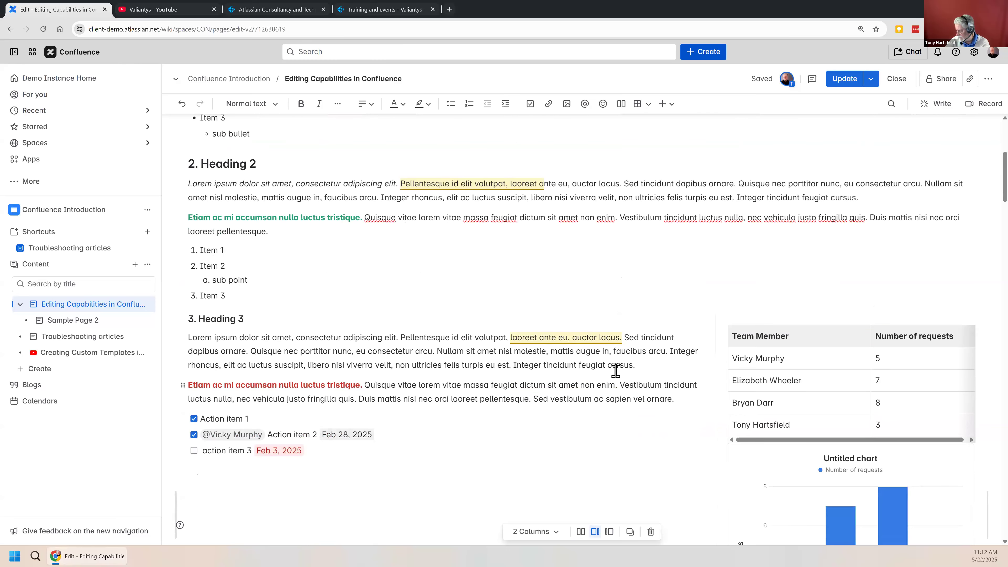
{"action": "scroll", "coordinate": [608, 405], "scroll_direction": "down", "scroll_amount": 3}
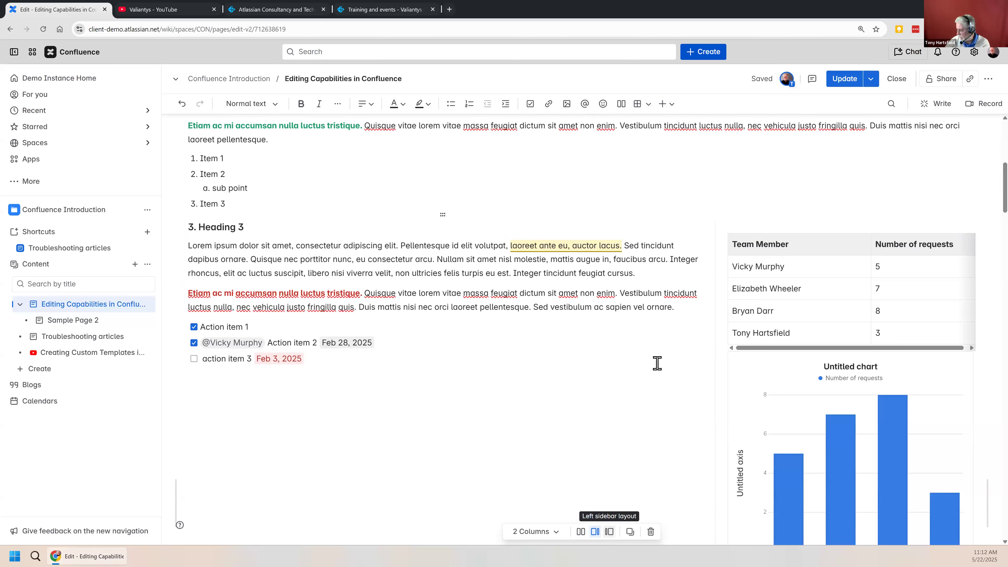
{"action": "scroll", "coordinate": [536, 397], "scroll_direction": "up", "scroll_amount": 3}
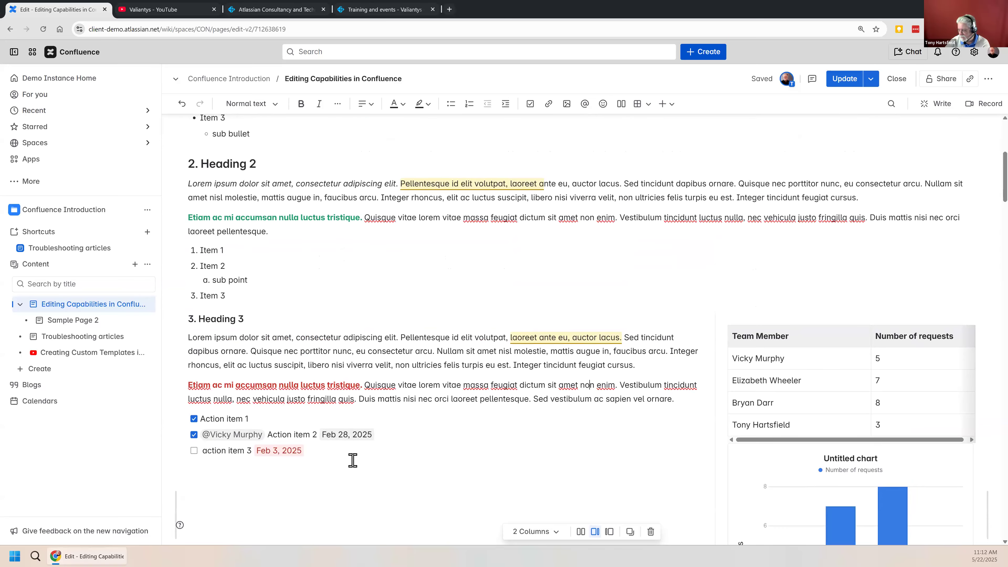
{"action": "scroll", "coordinate": [571, 432], "scroll_direction": "down", "scroll_amount": 3}
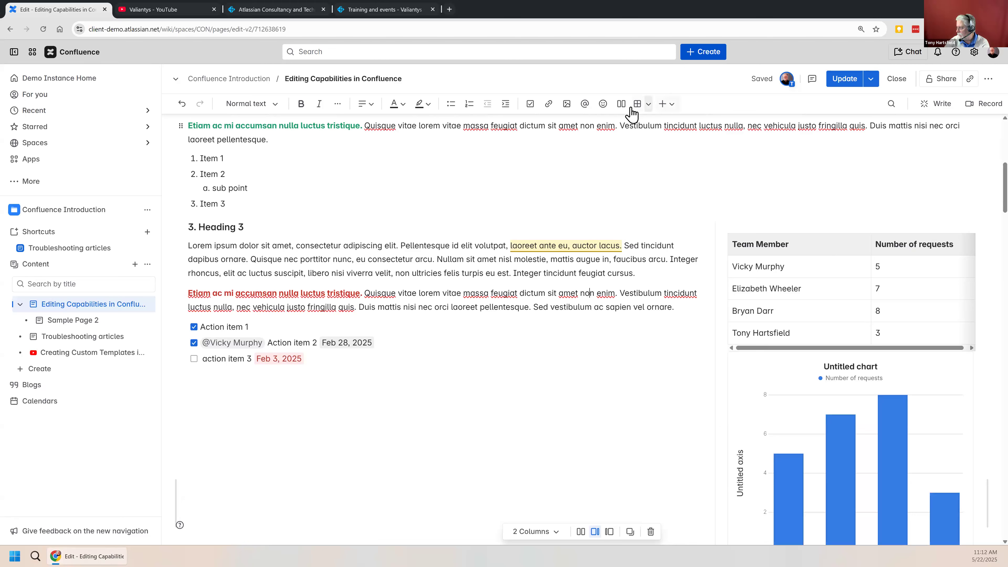
- Look at the grid of table sizes offered for insertion, leaving the page without a new table
{"action": "left_click", "coordinate": [648, 104]}
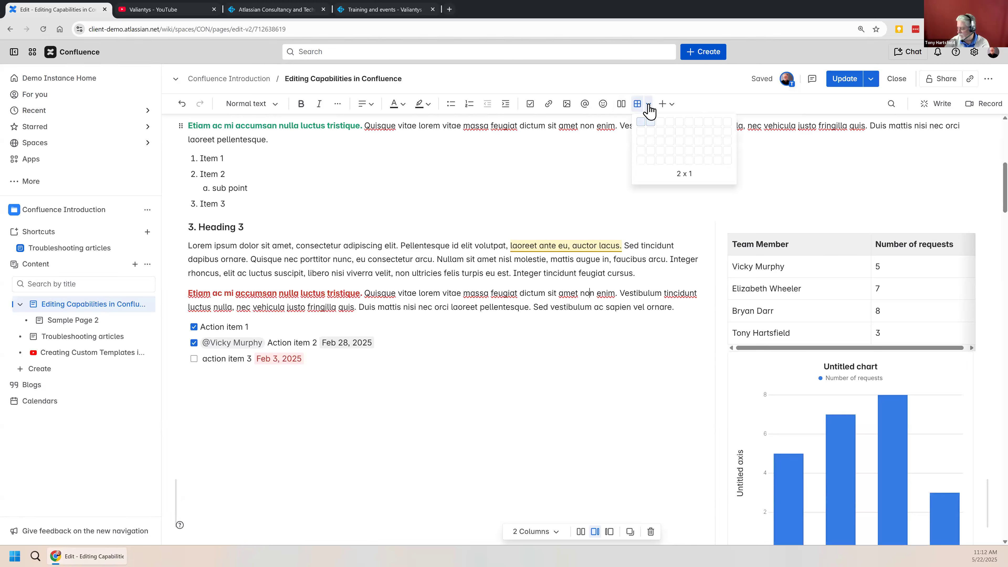
{"action": "left_click", "coordinate": [648, 105]}
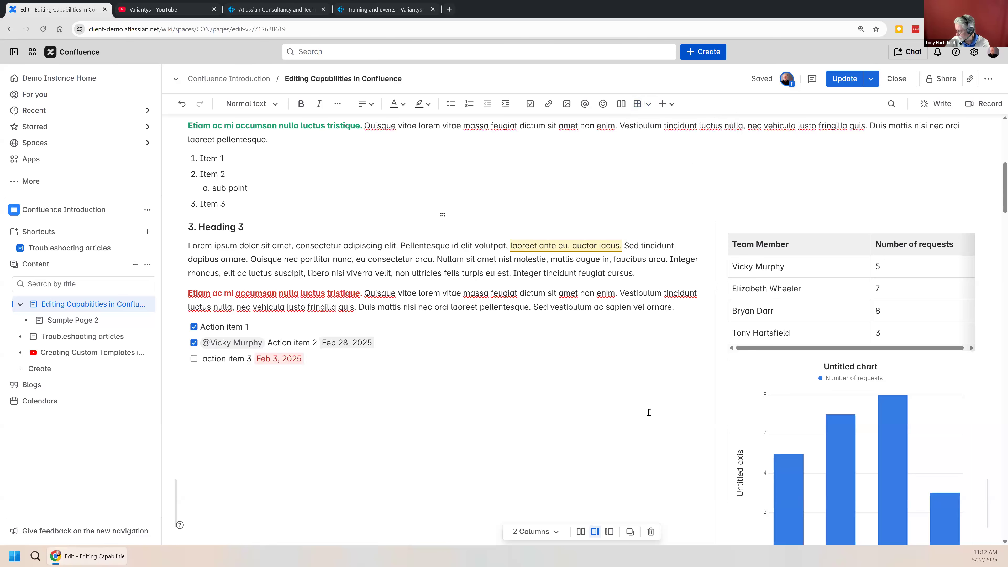
- Compare the team member request table with the bar chart and pie chart below it in the Heading 3 section
{"action": "scroll", "coordinate": [879, 357], "scroll_direction": "down", "scroll_amount": 2}
{"action": "scroll", "coordinate": [881, 358], "scroll_direction": "down", "scroll_amount": 1}
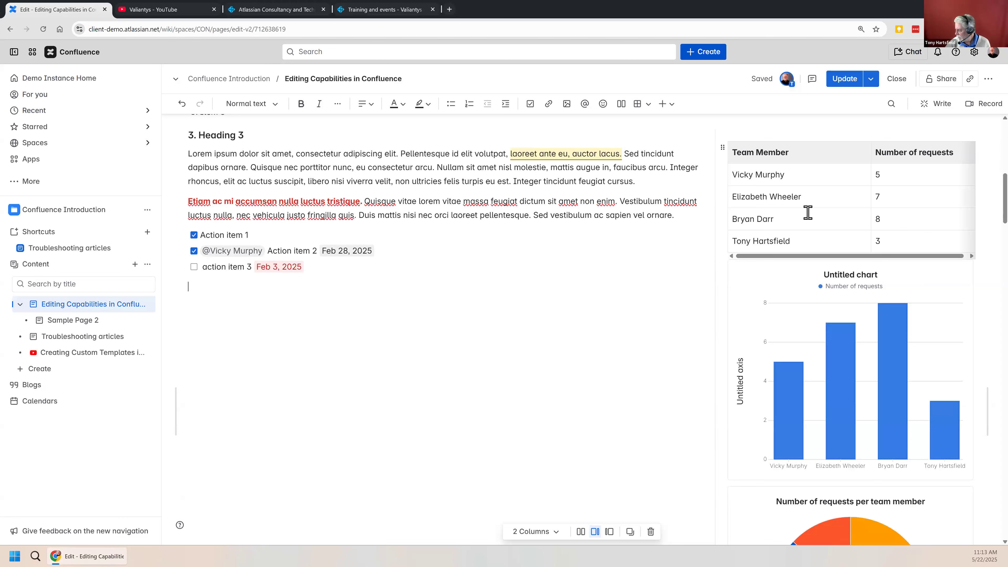
{"action": "scroll", "coordinate": [845, 200], "scroll_direction": "down", "scroll_amount": 1}
{"action": "scroll", "coordinate": [845, 201], "scroll_direction": "down", "scroll_amount": 2}
{"action": "scroll", "coordinate": [839, 170], "scroll_direction": "up", "scroll_amount": 2}
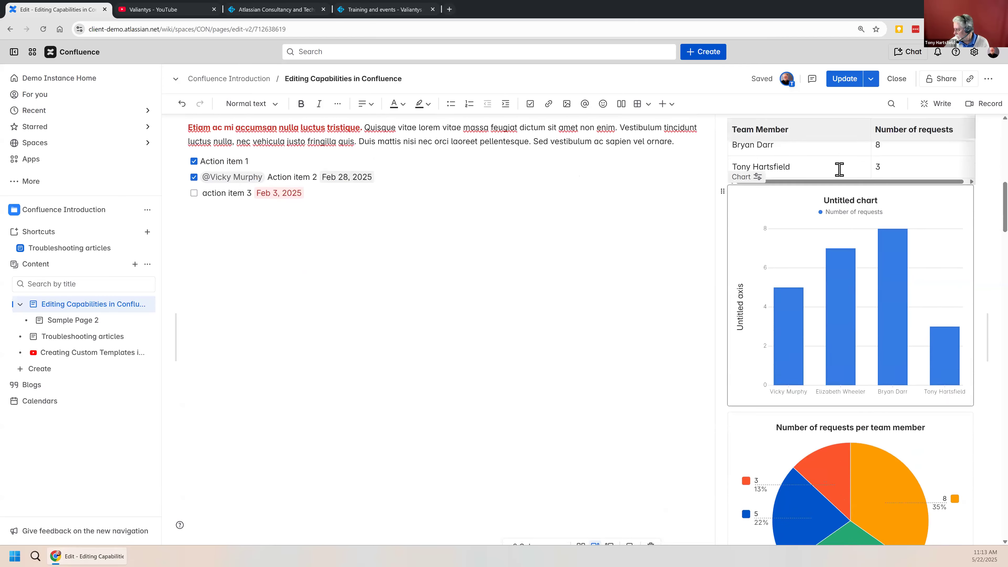
{"action": "scroll", "coordinate": [837, 171], "scroll_direction": "down", "scroll_amount": 2}
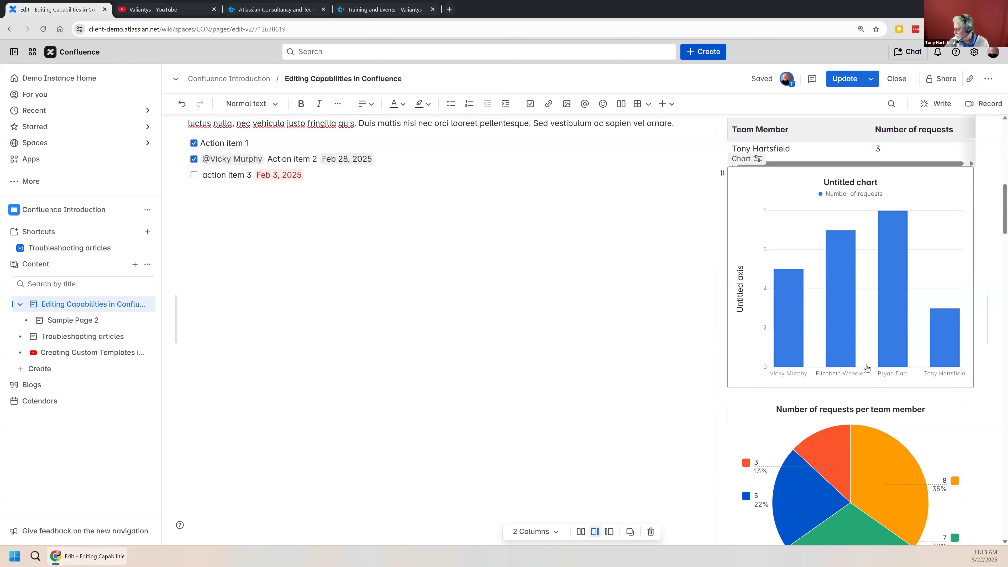
{"action": "scroll", "coordinate": [907, 243], "scroll_direction": "up", "scroll_amount": 3}
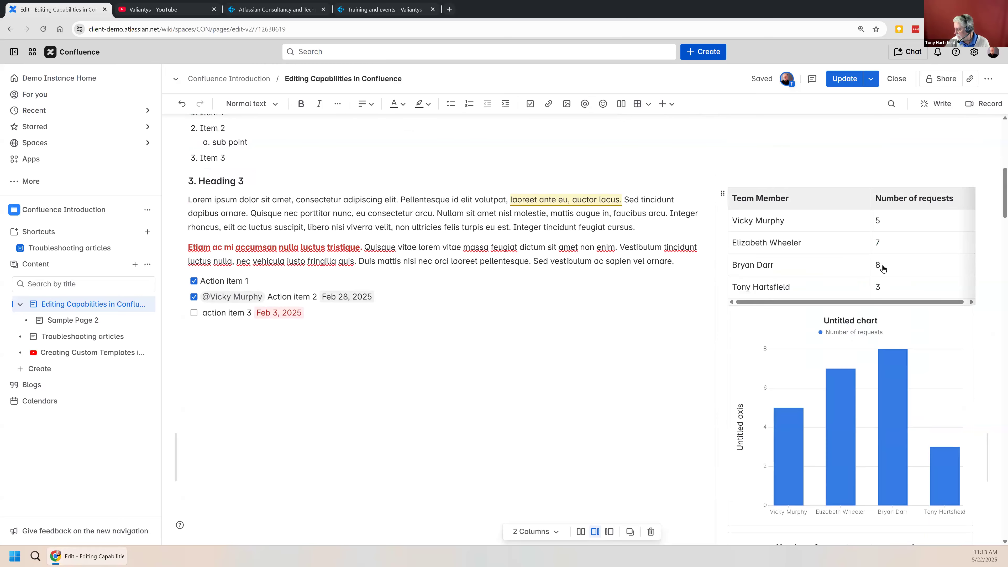
{"action": "scroll", "coordinate": [882, 266], "scroll_direction": "down", "scroll_amount": 2}
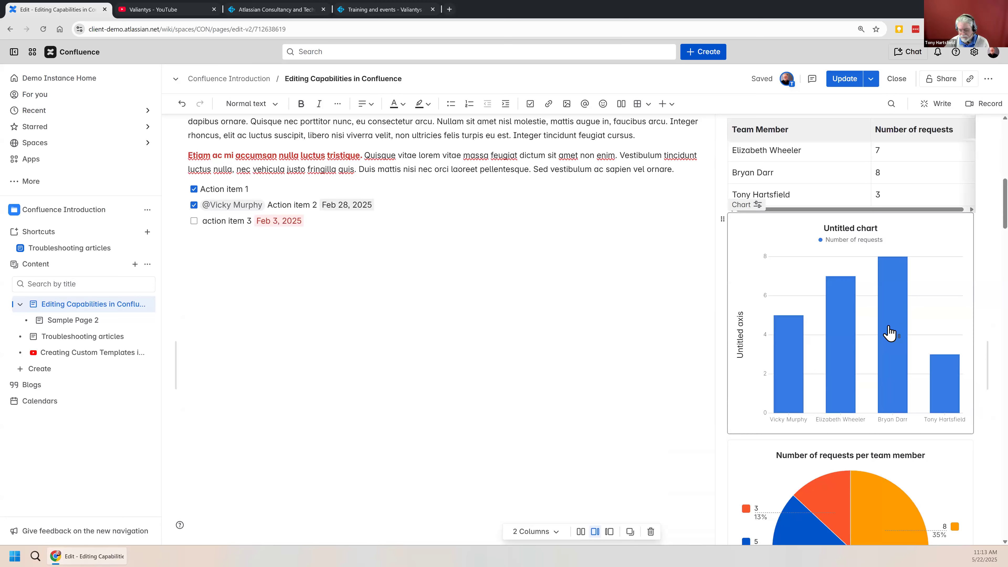
{"action": "scroll", "coordinate": [889, 332], "scroll_direction": "down", "scroll_amount": 2}
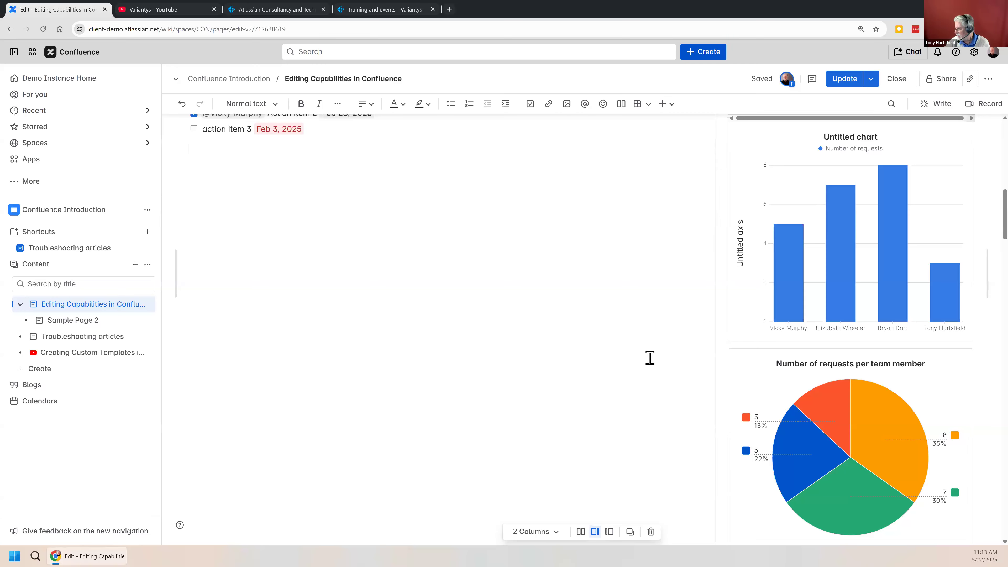
{"action": "scroll", "coordinate": [650, 357], "scroll_direction": "up", "scroll_amount": 2}
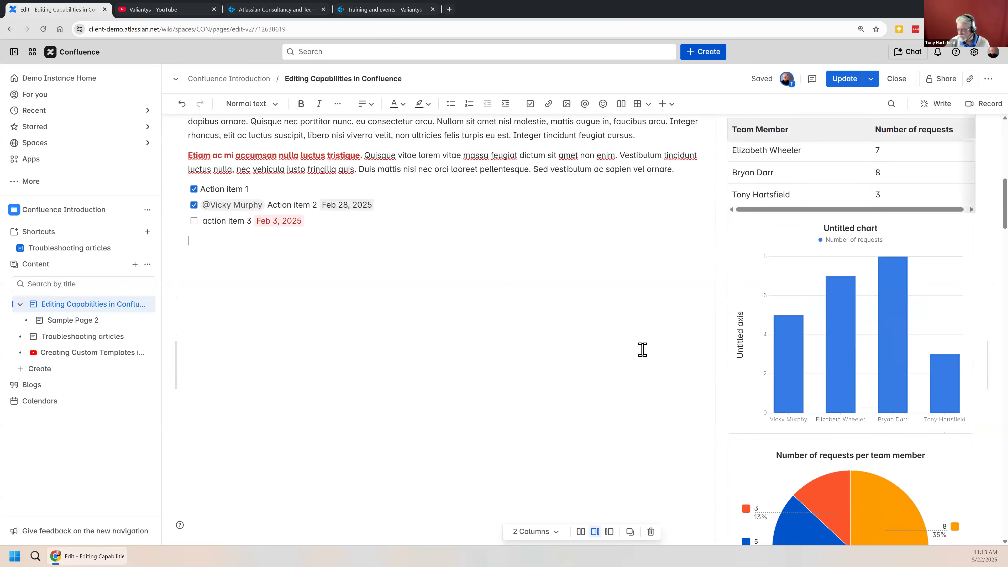
- Go to the Simultaneous Editing section and place the cursor in its bulleted list
{"action": "scroll", "coordinate": [642, 350], "scroll_direction": "down", "scroll_amount": 8}
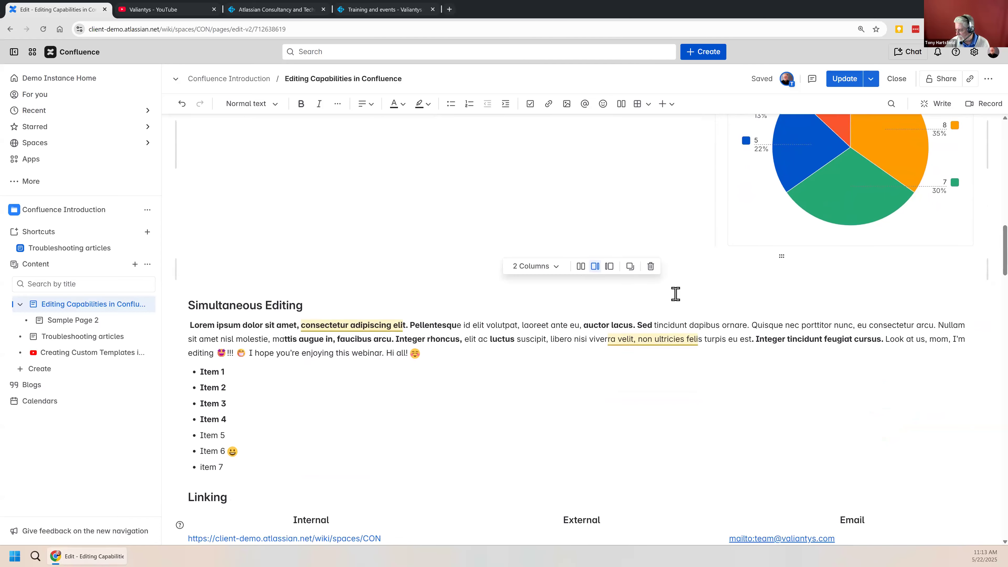
{"action": "scroll", "coordinate": [675, 294], "scroll_direction": "down", "scroll_amount": 1}
{"action": "scroll", "coordinate": [653, 353], "scroll_direction": "down", "scroll_amount": 2}
{"action": "left_click", "coordinate": [473, 292]}
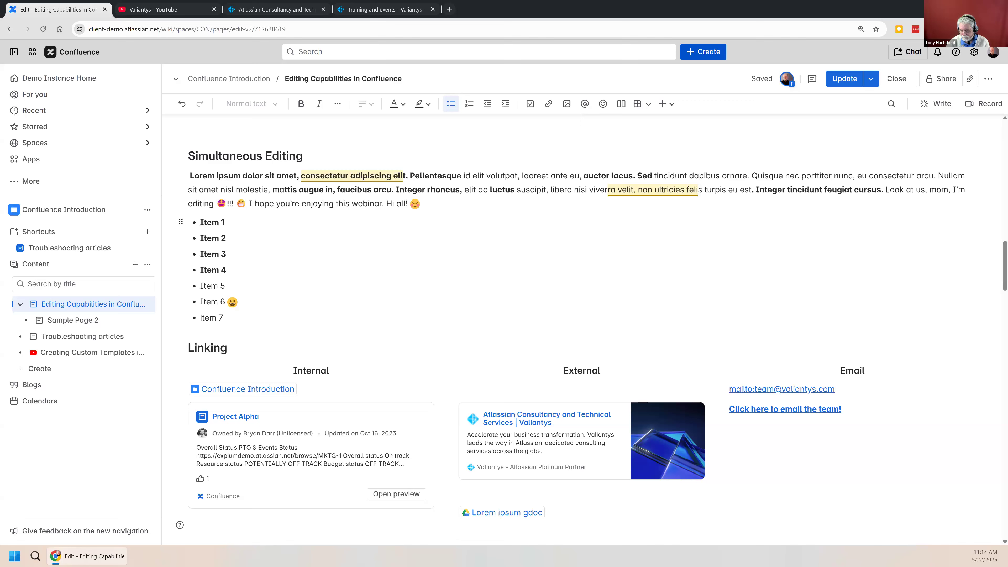
{"action": "left_click", "coordinate": [566, 249]}
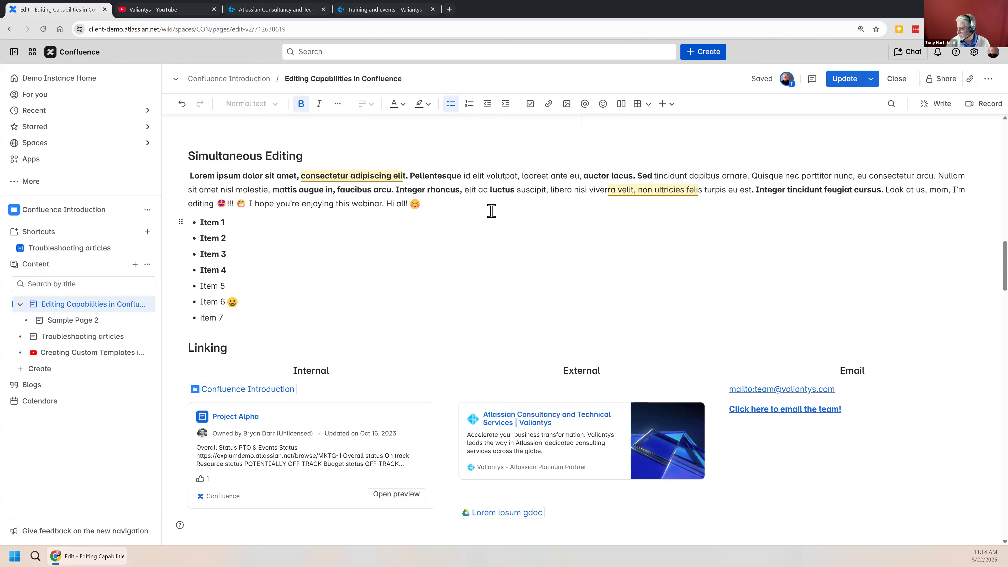
- Check the comment option for "elit volutpat" and view the existing comment on "consectetur adipiscing elit" with its reply field
{"action": "left_click_drag", "start_coordinate": [474, 178], "coordinate": [517, 176]}
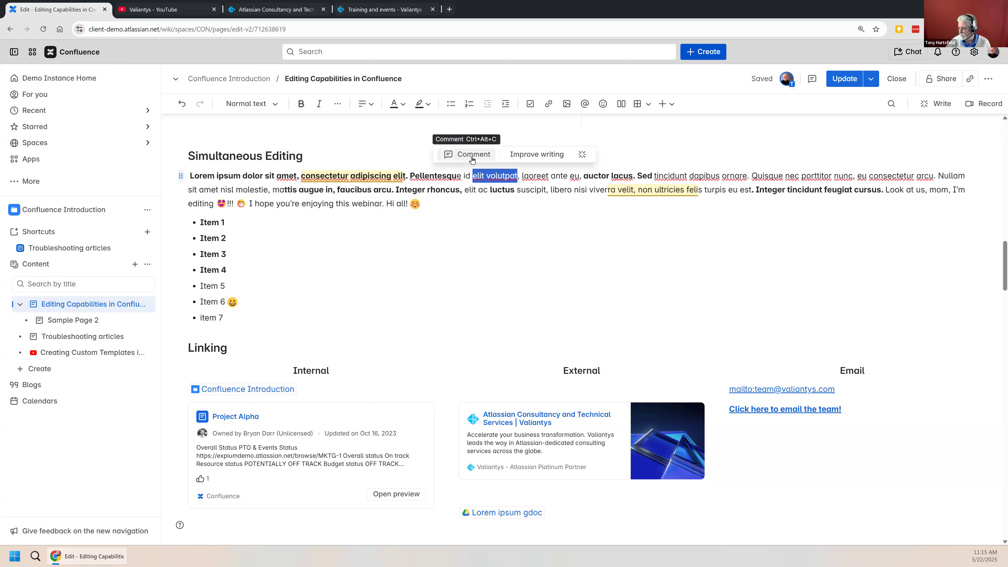
{"action": "left_click", "coordinate": [335, 180]}
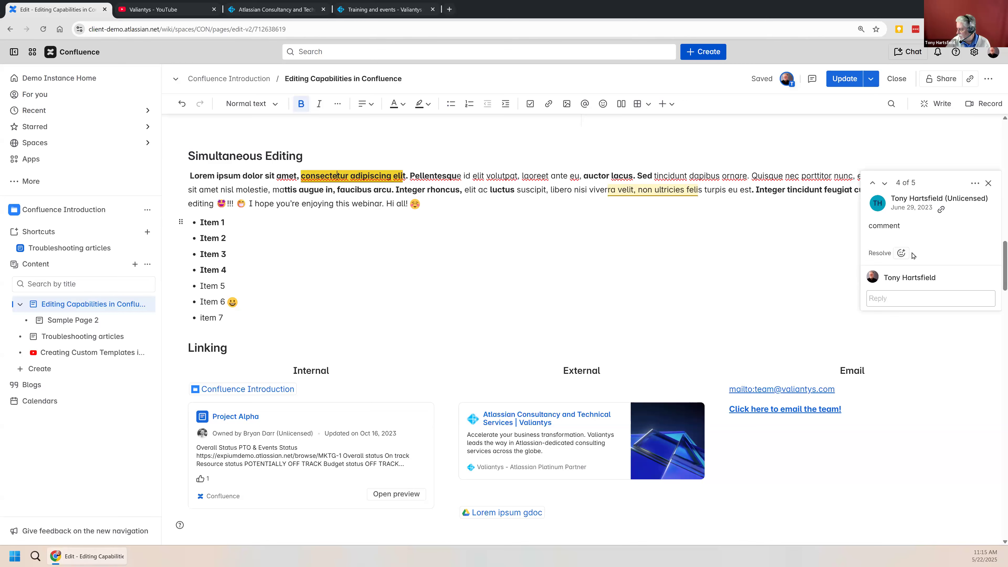
{"action": "left_click", "coordinate": [907, 299]}
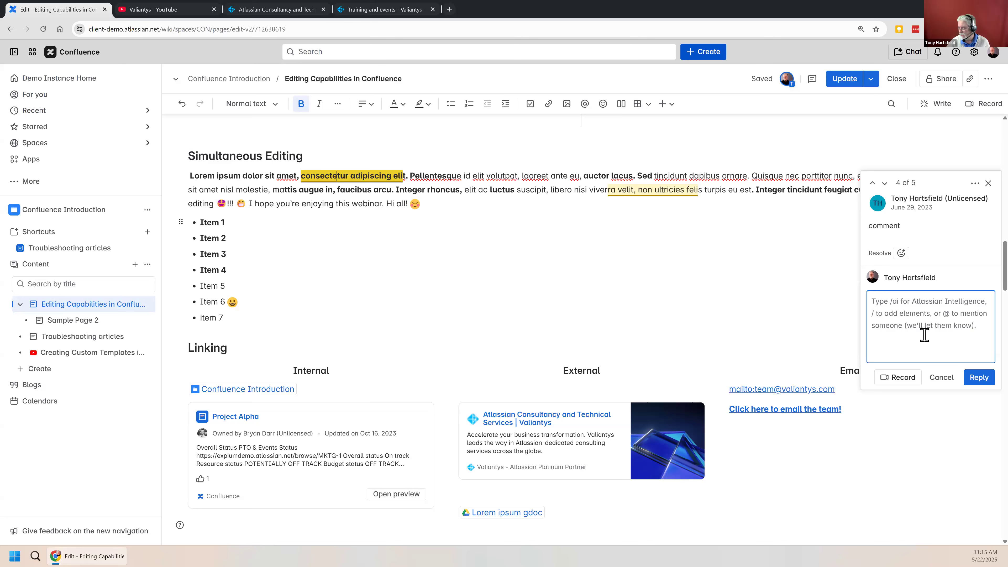
{"action": "left_click", "coordinate": [480, 270]}
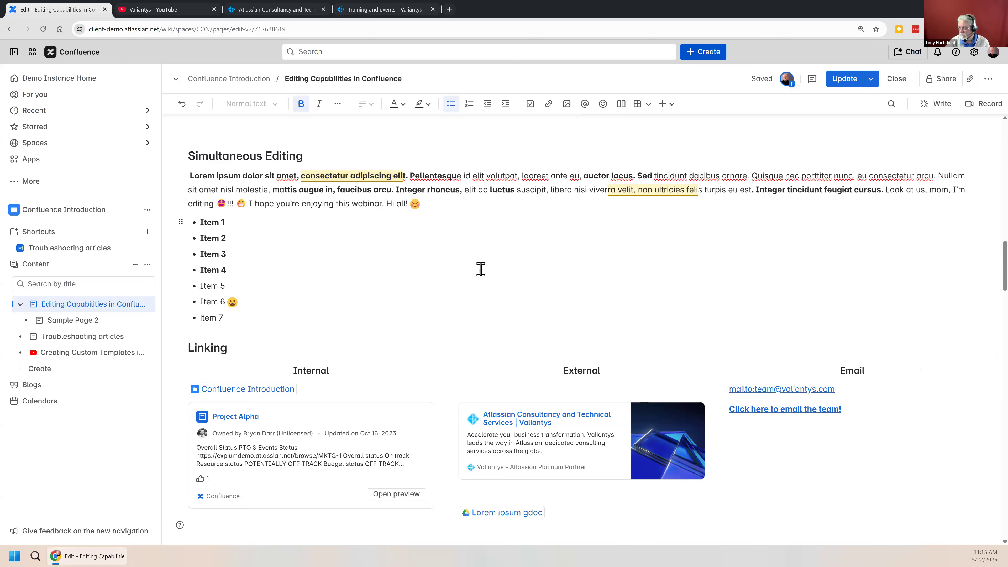
- Publish the page update immediately with email notification to watchers turned off
{"action": "left_click", "coordinate": [871, 81]}
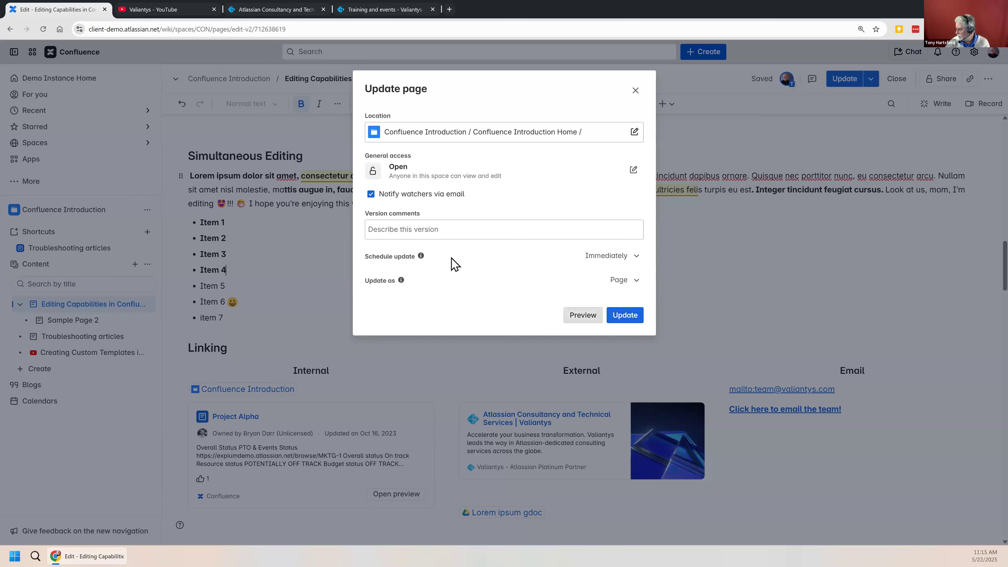
{"action": "left_click", "coordinate": [371, 194]}
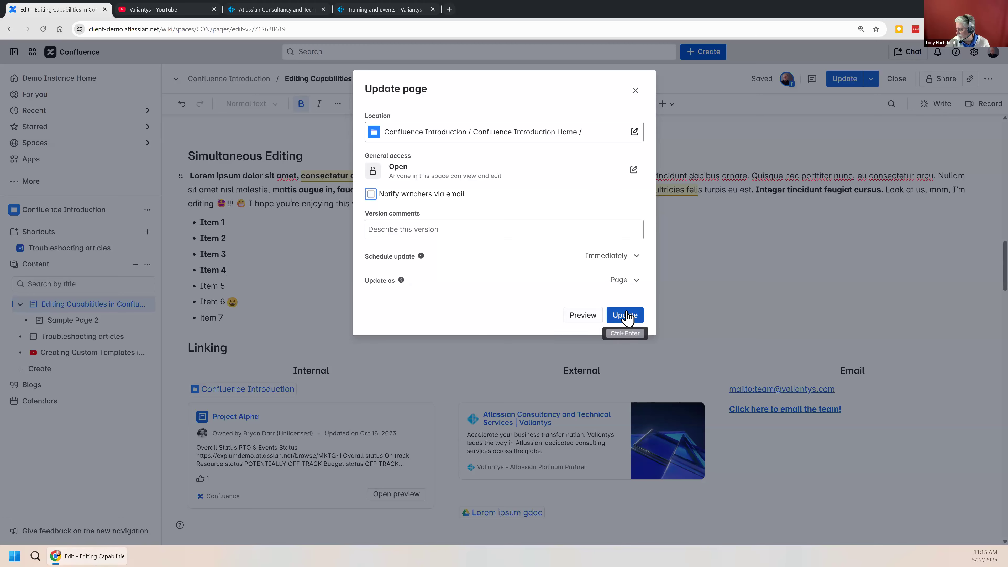
{"action": "left_click", "coordinate": [625, 316]}
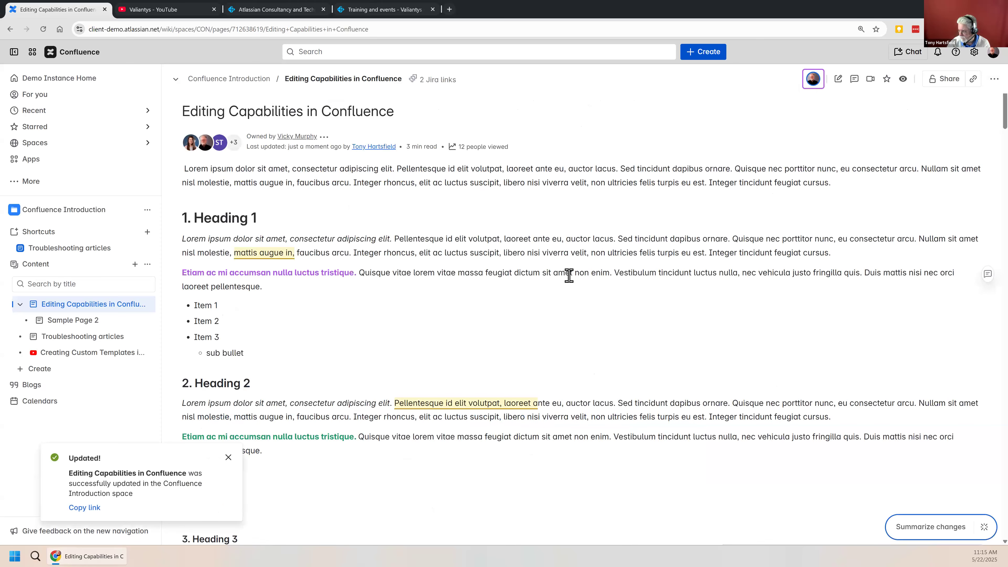
{"action": "left_click_drag", "start_coordinate": [569, 275], "coordinate": [560, 291]}
{"action": "left_click", "coordinate": [528, 308]}
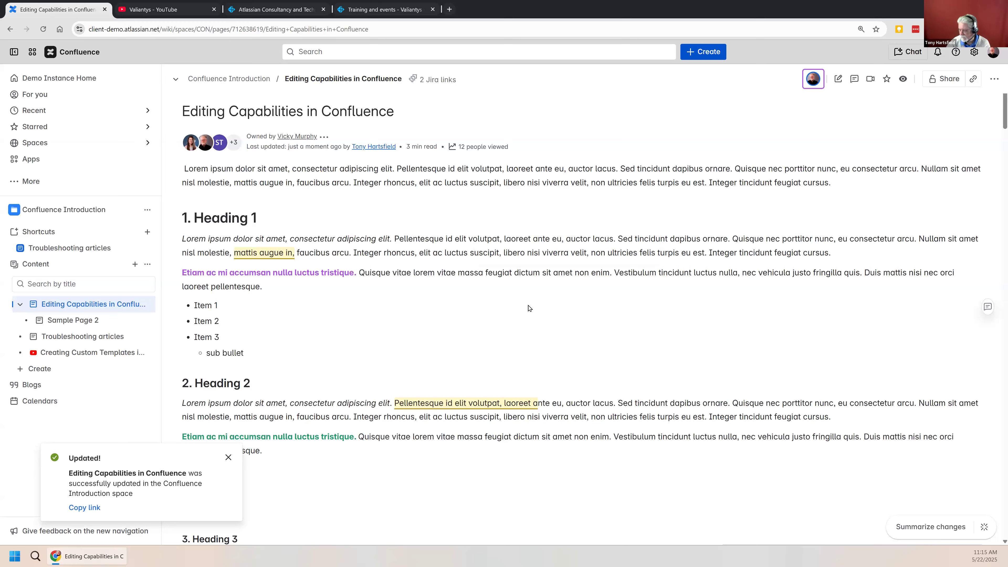
- Review the page comments at the end of the page and open the new comment editor, cancelling without adding a comment
{"action": "scroll", "coordinate": [528, 308], "scroll_direction": "down", "scroll_amount": 20}
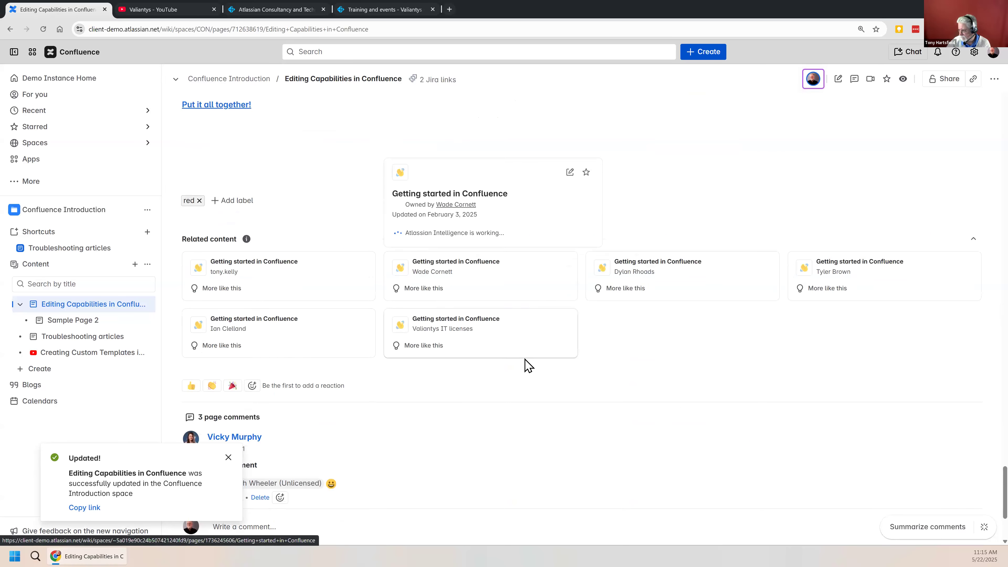
{"action": "left_click", "coordinate": [227, 459]}
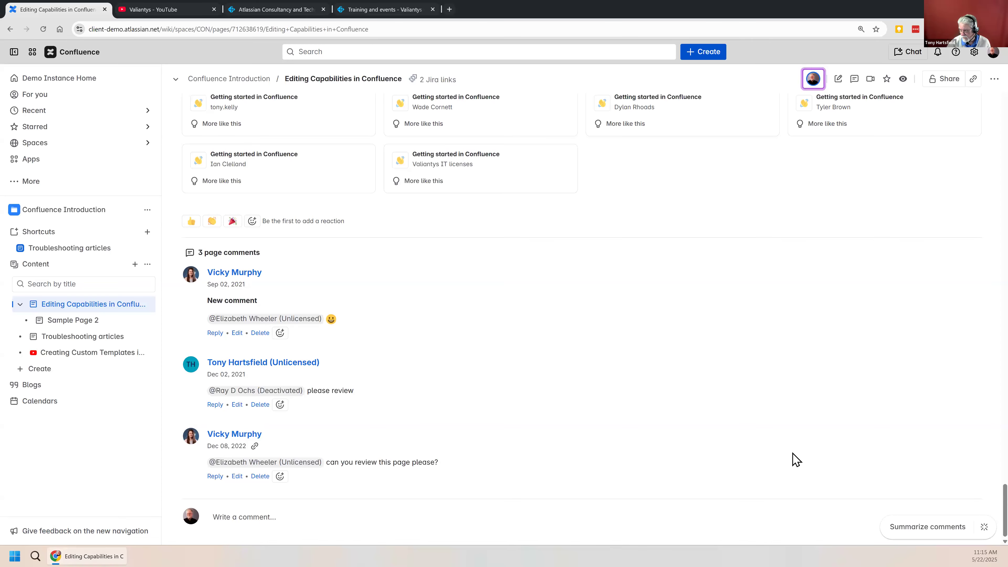
{"action": "left_click", "coordinate": [232, 516]}
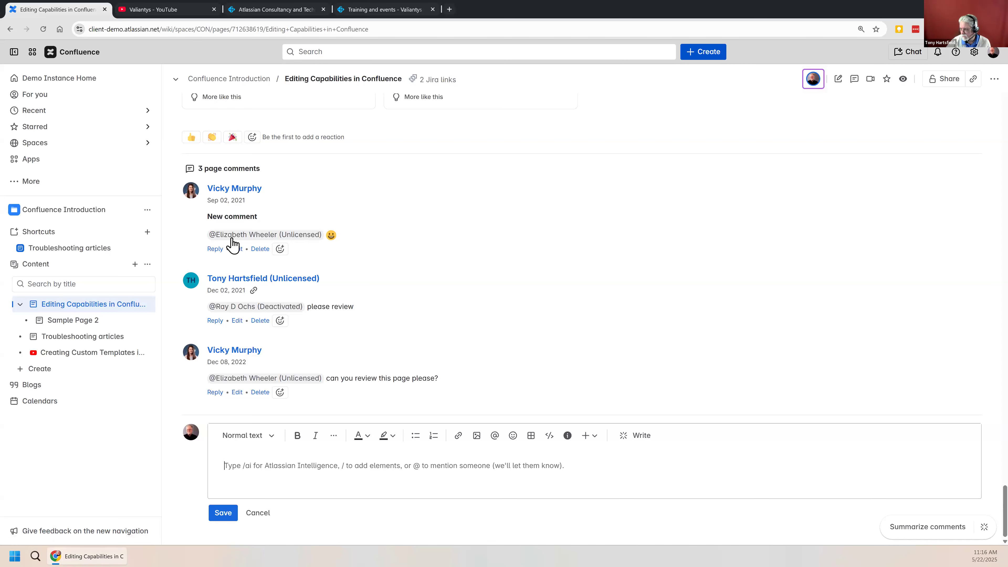
{"action": "left_click", "coordinate": [258, 512]}
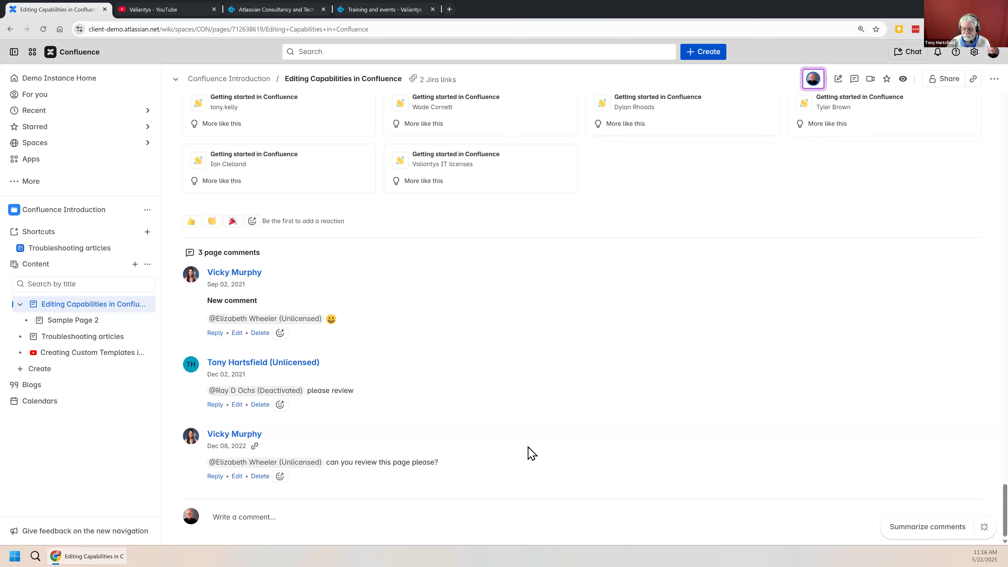
- Go to the page's Linking section and open the page for editing
{"action": "scroll", "coordinate": [530, 453], "scroll_direction": "up", "scroll_amount": 20}
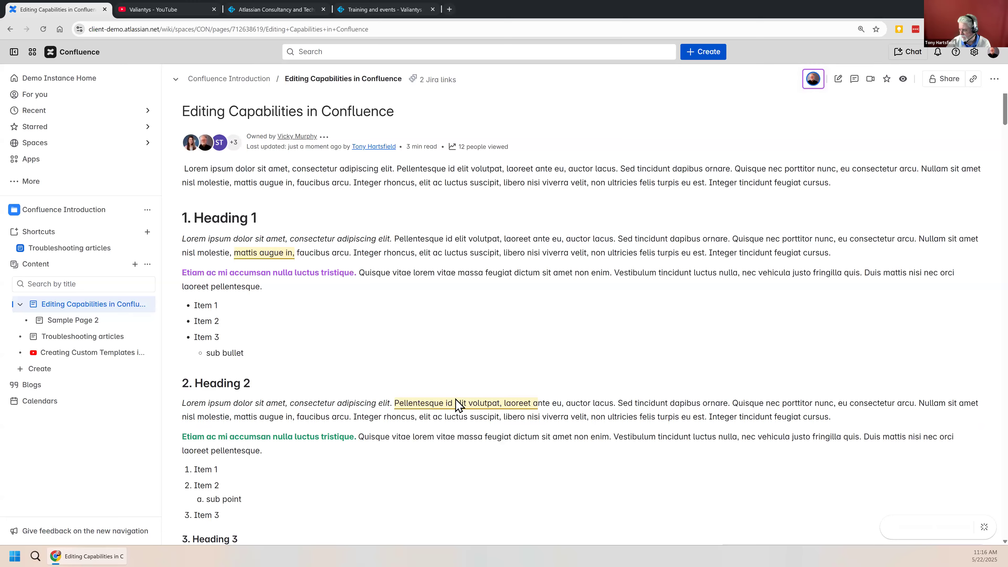
{"action": "scroll", "coordinate": [460, 406], "scroll_direction": "down", "scroll_amount": 18}
{"action": "scroll", "coordinate": [456, 411], "scroll_direction": "down", "scroll_amount": 12}
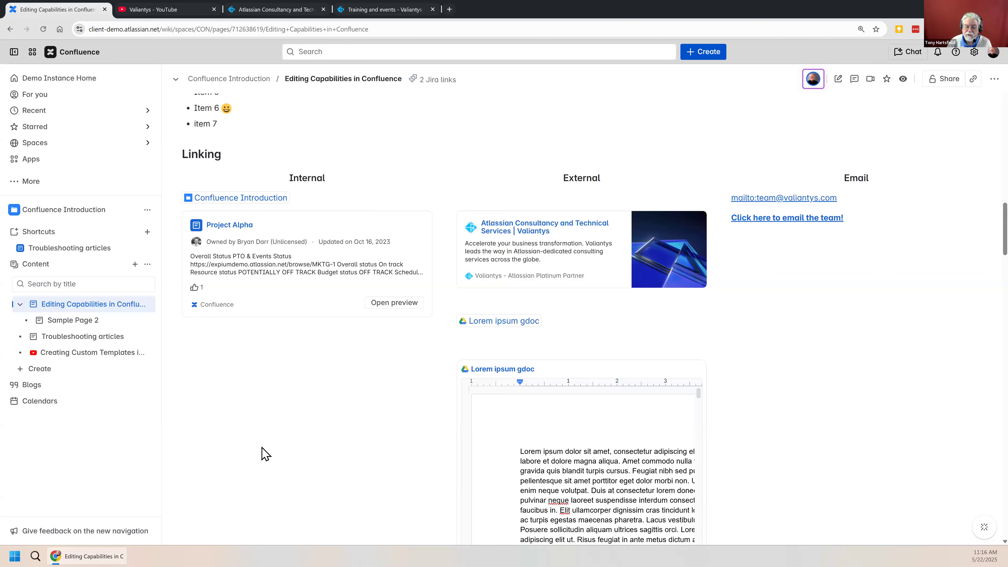
{"action": "key", "text": "e"}
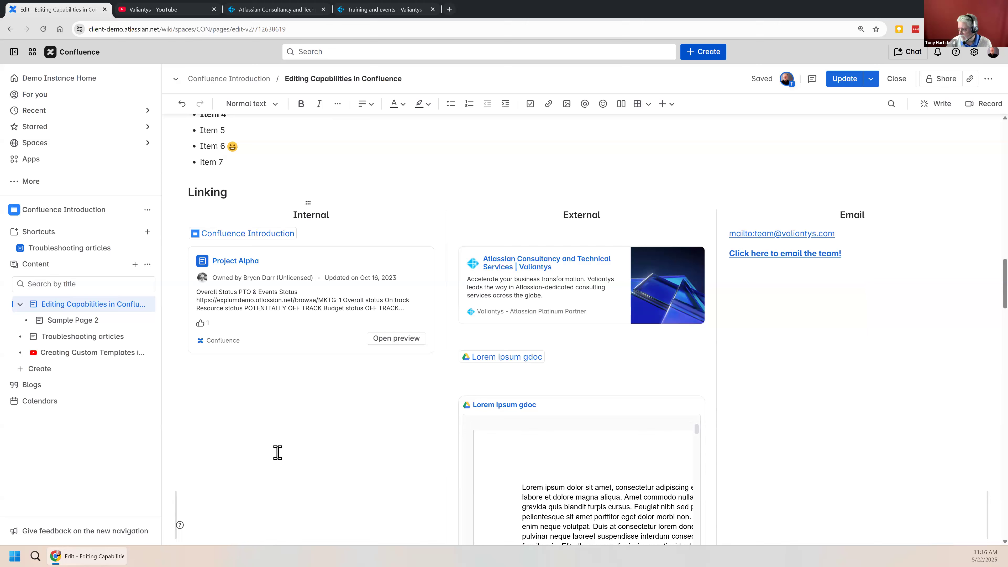
- Check the Card and Embed display options for the Confluence Introduction link in the Internal column, leaving the link as it is
{"action": "mouse_move", "coordinate": [203, 235]}
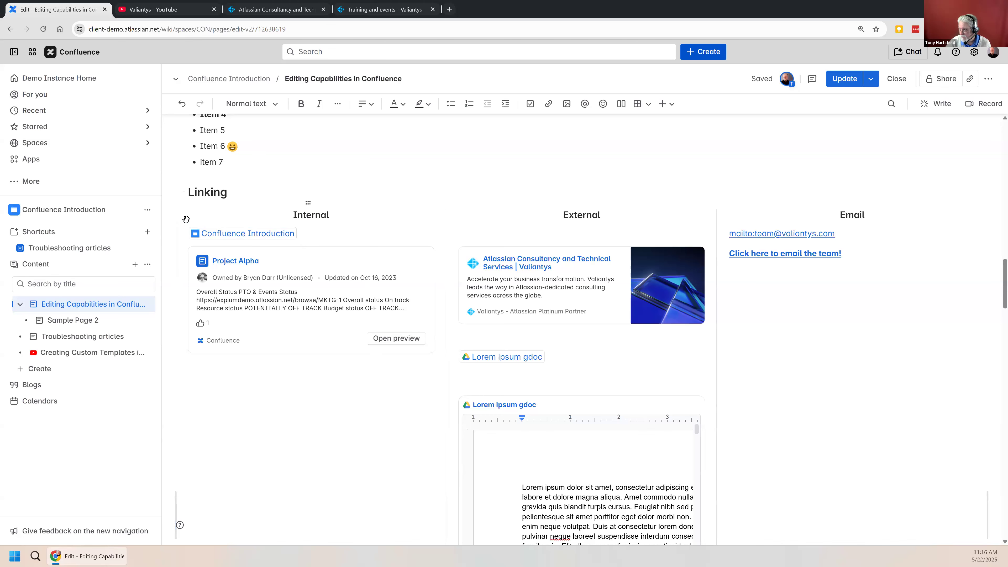
{"action": "left_click", "coordinate": [206, 236]}
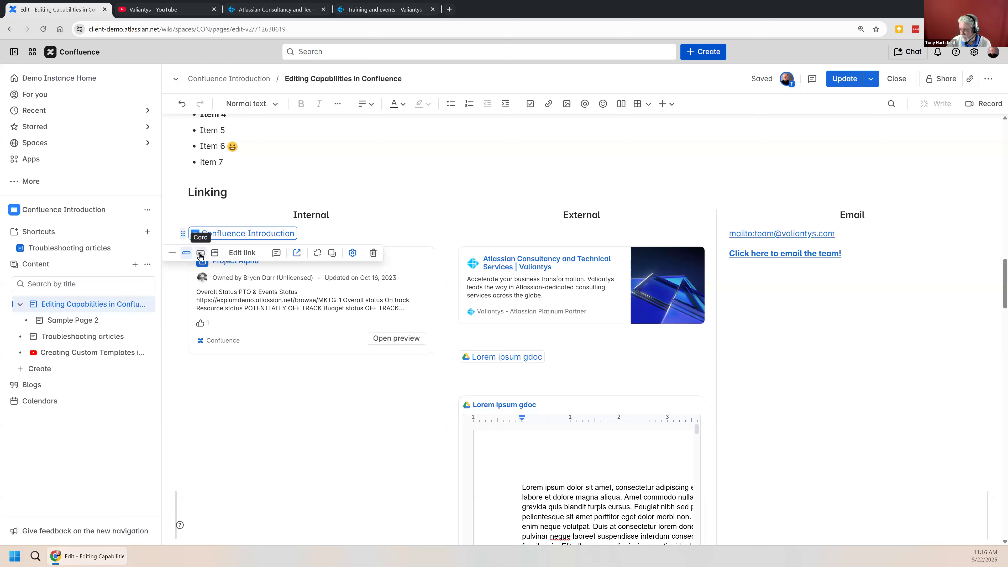
{"action": "left_click", "coordinate": [263, 407]}
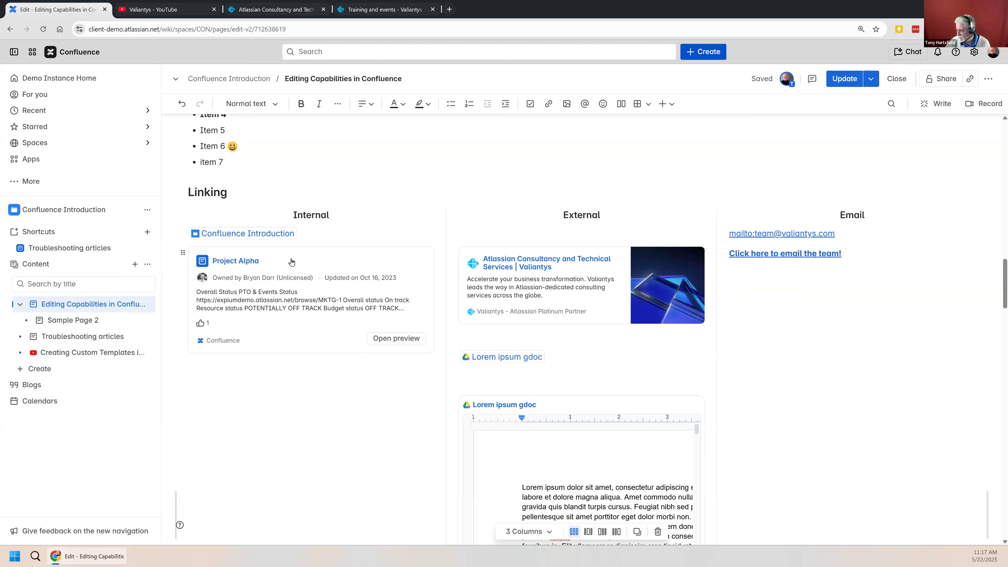
{"action": "left_click", "coordinate": [261, 234]}
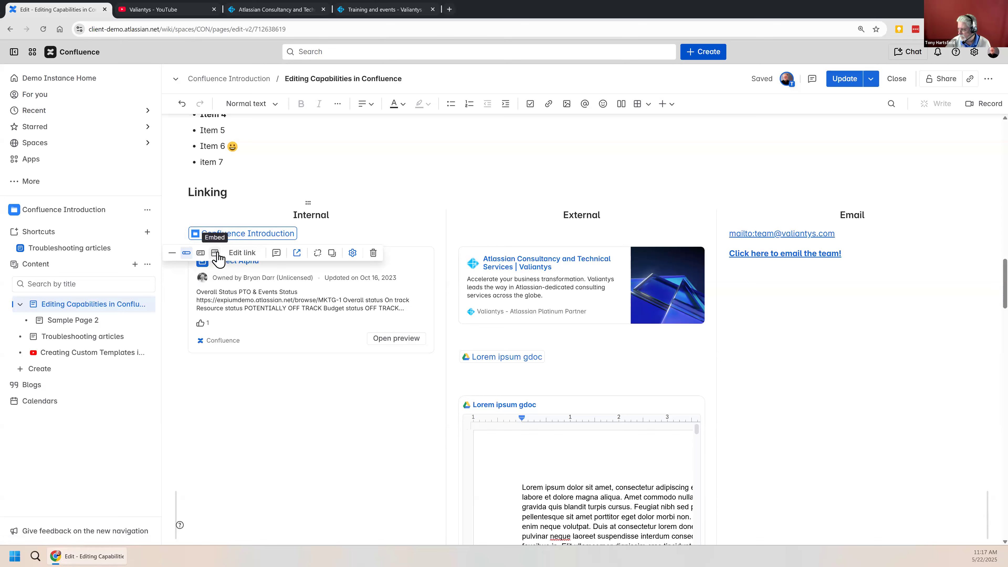
{"action": "left_click", "coordinate": [311, 411]}
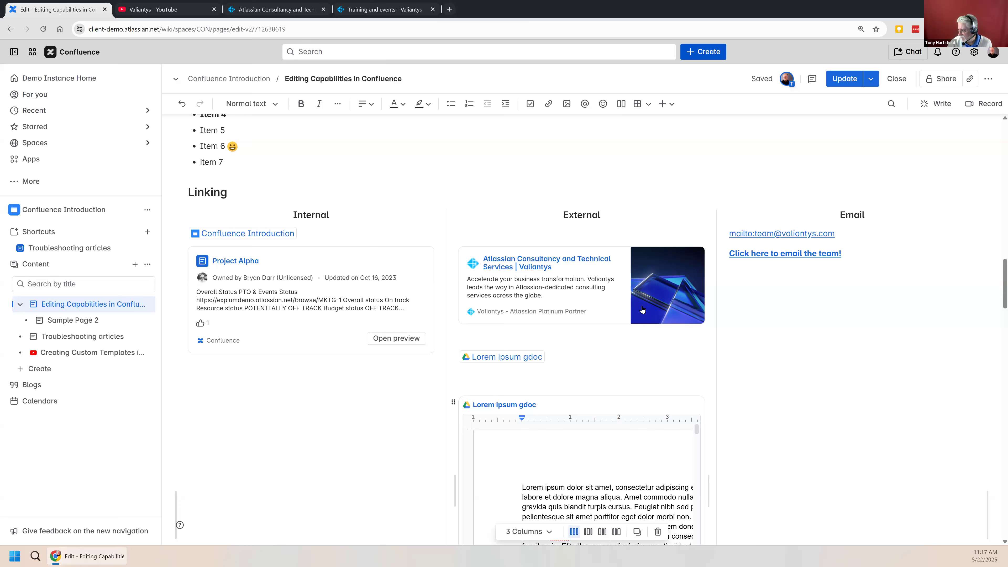
{"action": "left_click", "coordinate": [930, 448]}
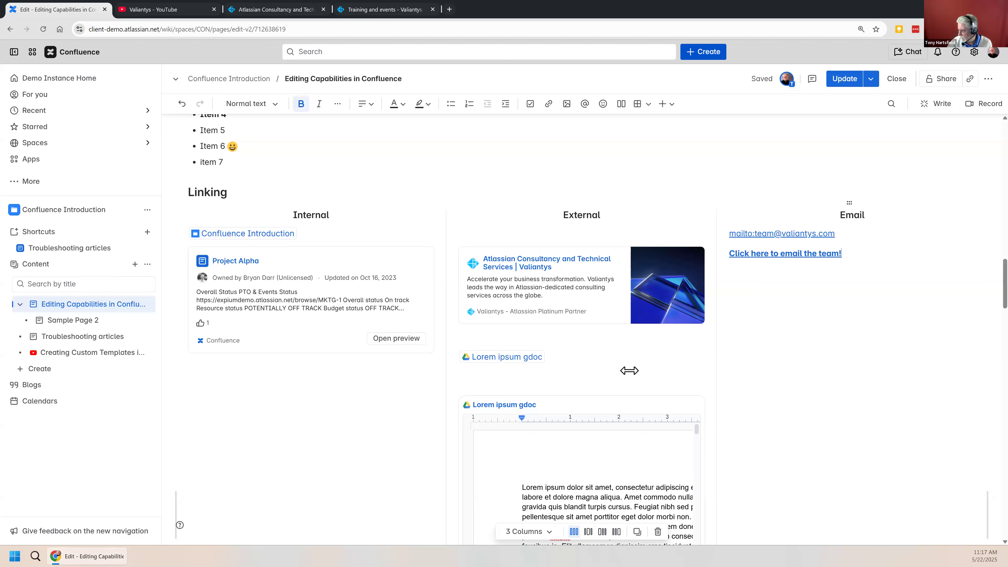
- Check the display options of the Valiantys website card and the inline Lorem ipsum gdoc link in the External column
{"action": "left_click", "coordinate": [538, 294]}
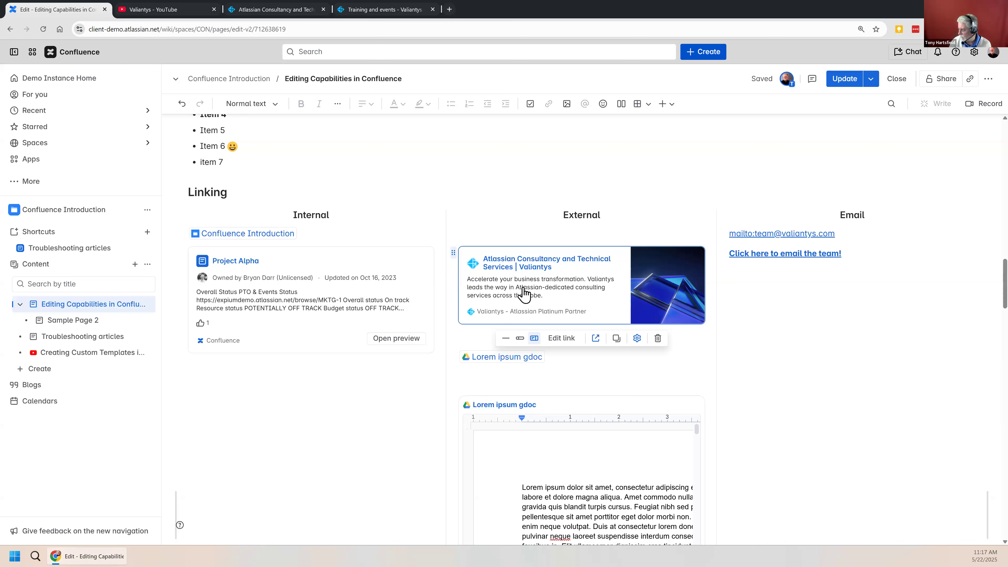
{"action": "left_click", "coordinate": [853, 405]}
{"action": "mouse_move", "coordinate": [516, 366]}
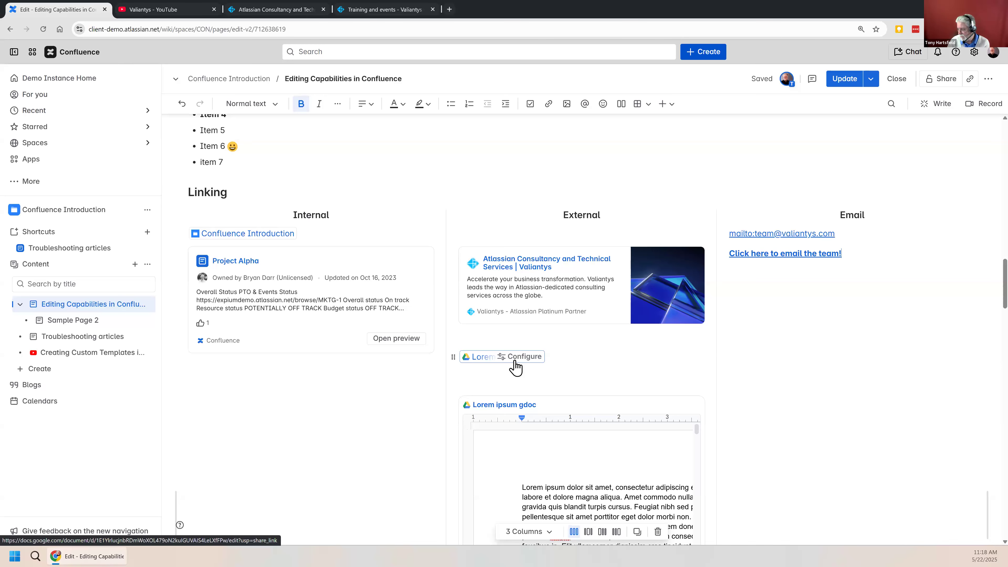
{"action": "scroll", "coordinate": [821, 424], "scroll_direction": "down", "scroll_amount": 2}
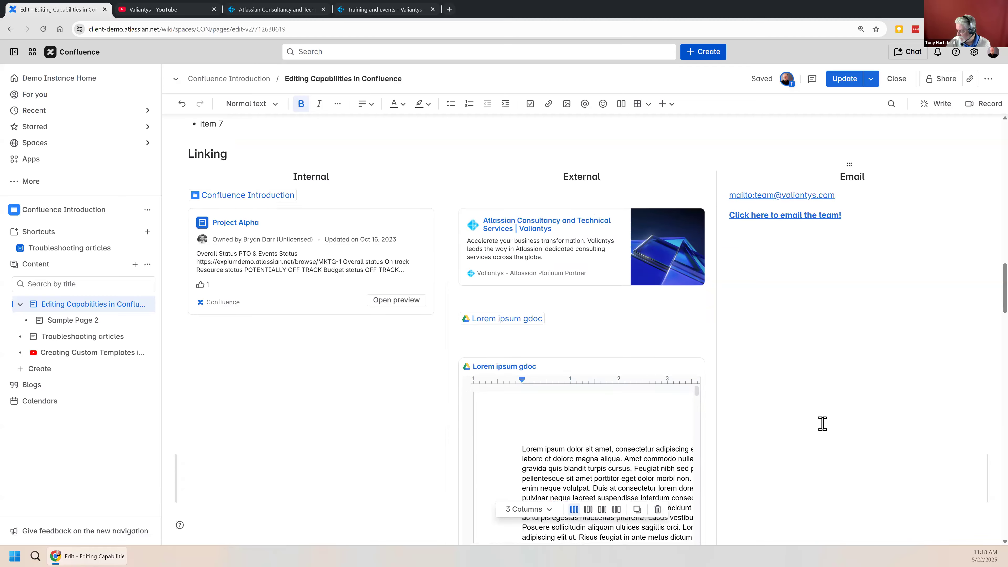
{"action": "left_click", "coordinate": [496, 265]}
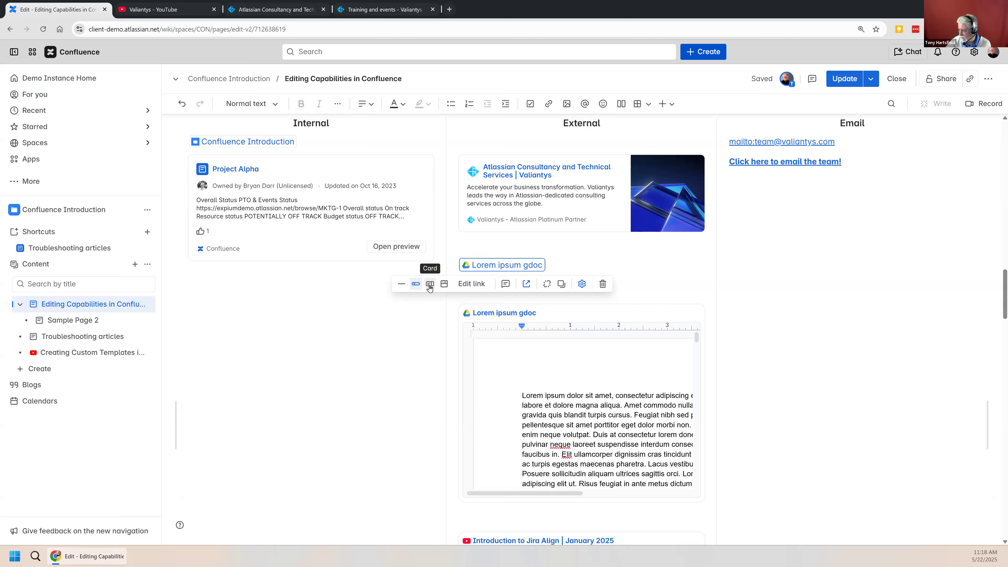
{"action": "left_click", "coordinate": [912, 370]}
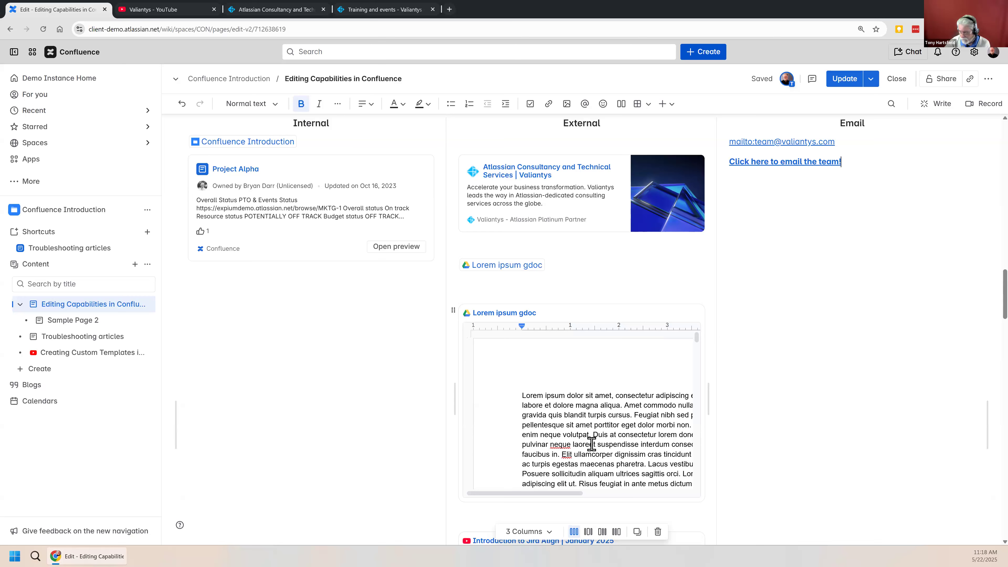
- Bold the word "Lorem" inside the embedded Lorem ipsum gdoc and undo the formatting
{"action": "left_click_drag", "start_coordinate": [524, 396], "coordinate": [542, 396]}
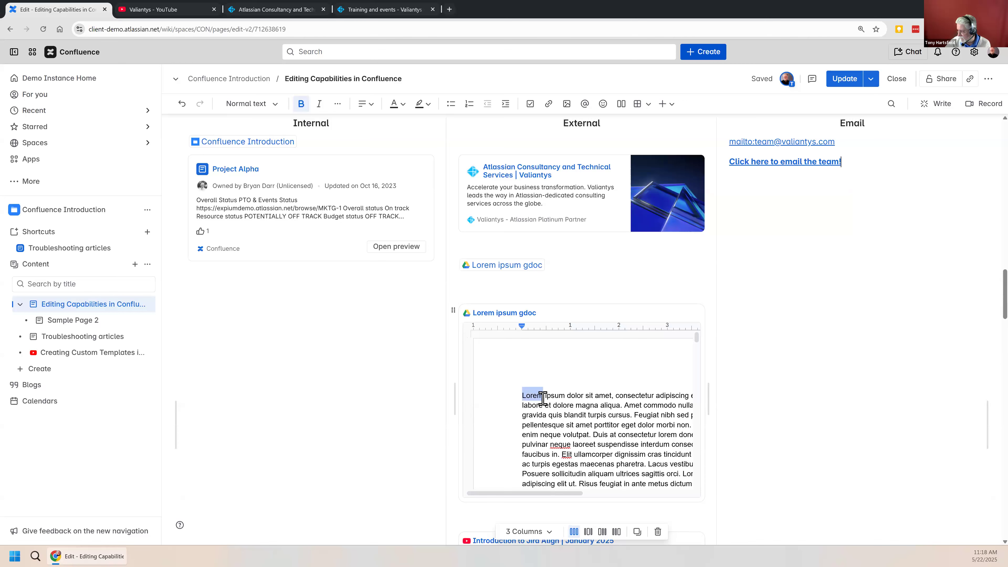
{"action": "key", "text": "ctrl+b"}
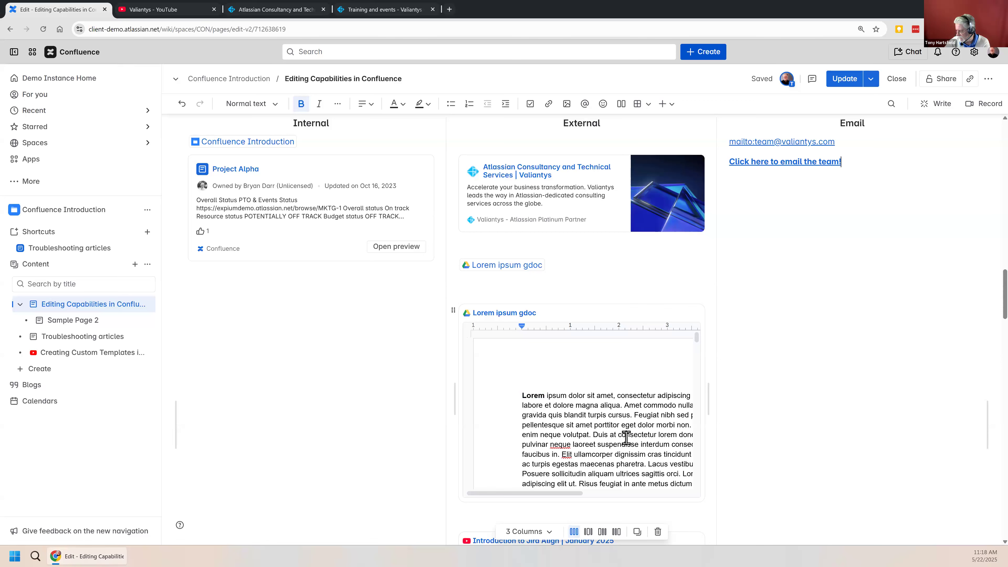
{"action": "key", "text": "ctrl+z"}
{"action": "left_click_drag", "start_coordinate": [621, 434], "coordinate": [626, 434]}
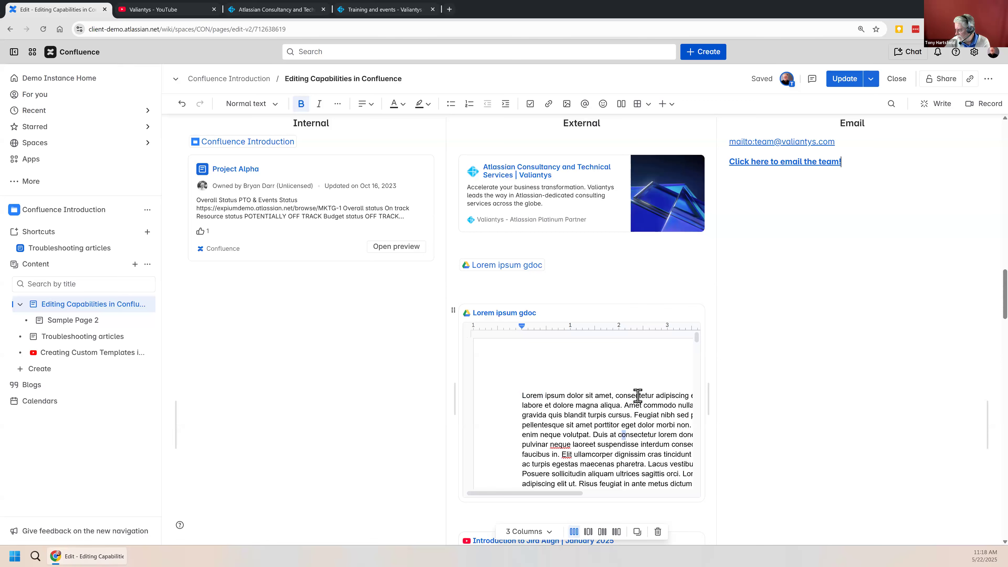
- Examine the text of the embedded Lorem ipsum gdoc and the embedded Introduction to Jira Align video below it
{"action": "scroll", "coordinate": [542, 369], "scroll_direction": "down", "scroll_amount": 3}
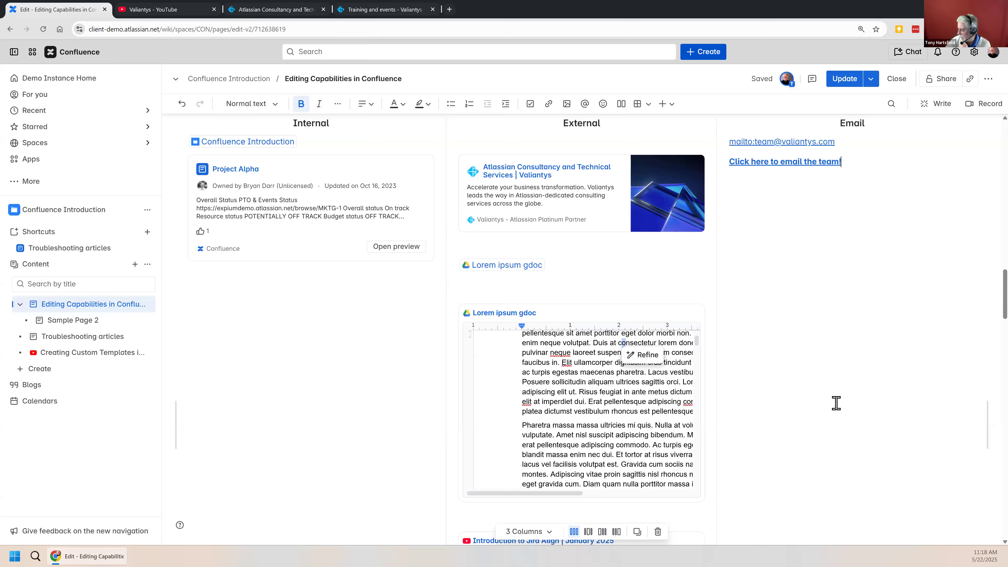
{"action": "scroll", "coordinate": [873, 406], "scroll_direction": "up", "scroll_amount": 2}
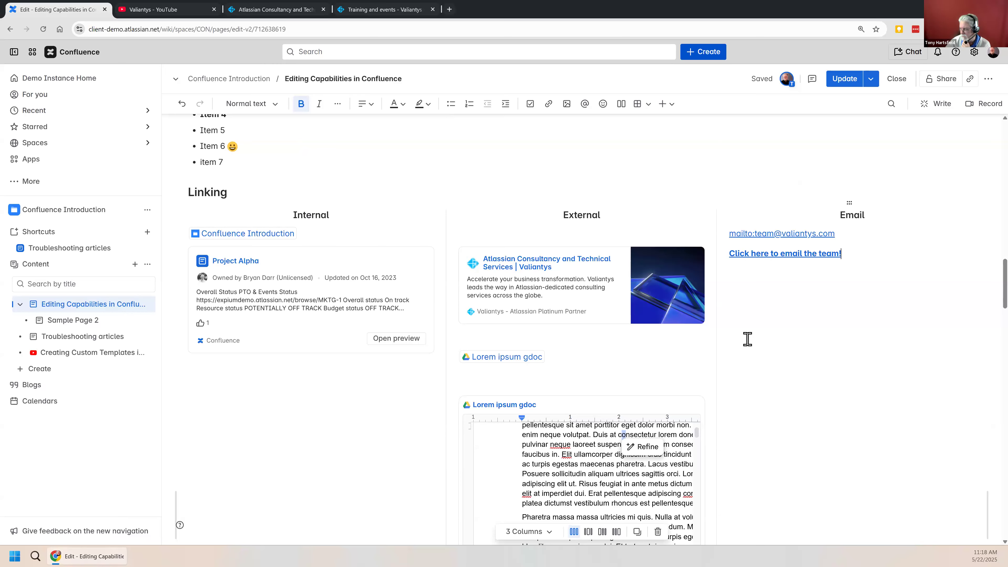
{"action": "scroll", "coordinate": [748, 338], "scroll_direction": "down", "scroll_amount": 4}
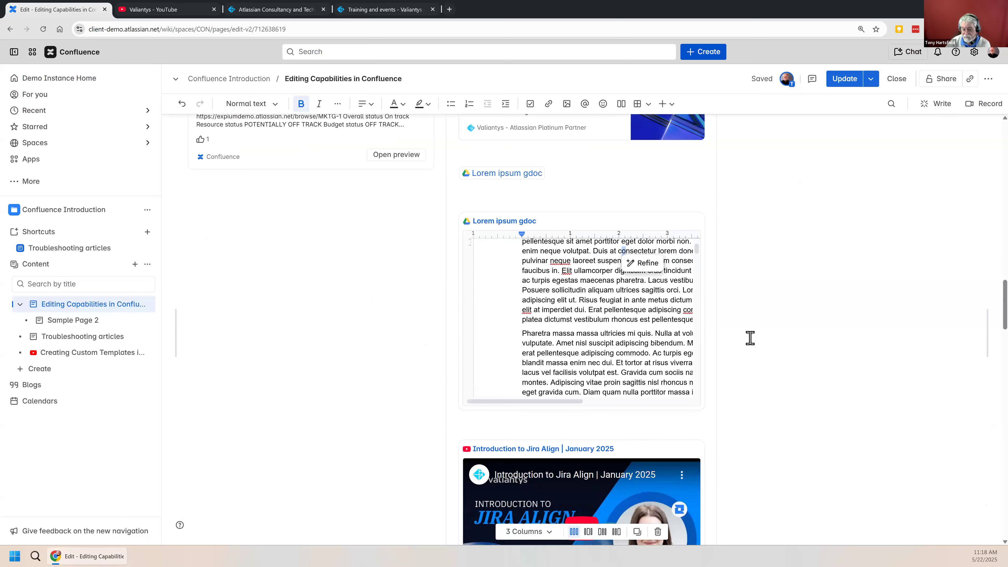
{"action": "scroll", "coordinate": [753, 340], "scroll_direction": "down", "scroll_amount": 3}
{"action": "scroll", "coordinate": [754, 340], "scroll_direction": "down", "scroll_amount": 2}
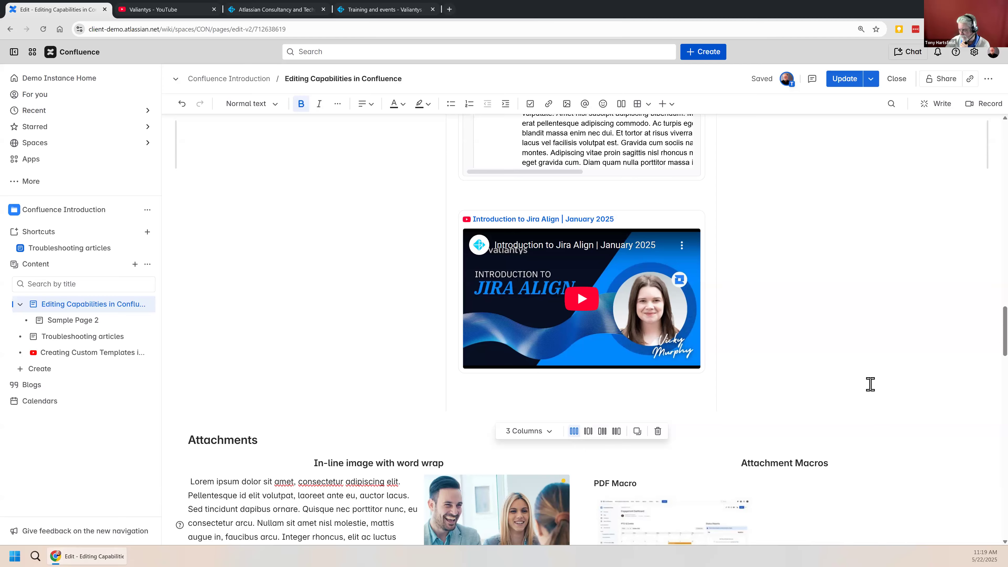
- View the formatting options for the in-line image with word wrap in the Attachments section, leaving the image as it is
{"action": "scroll", "coordinate": [870, 384], "scroll_direction": "down", "scroll_amount": 6}
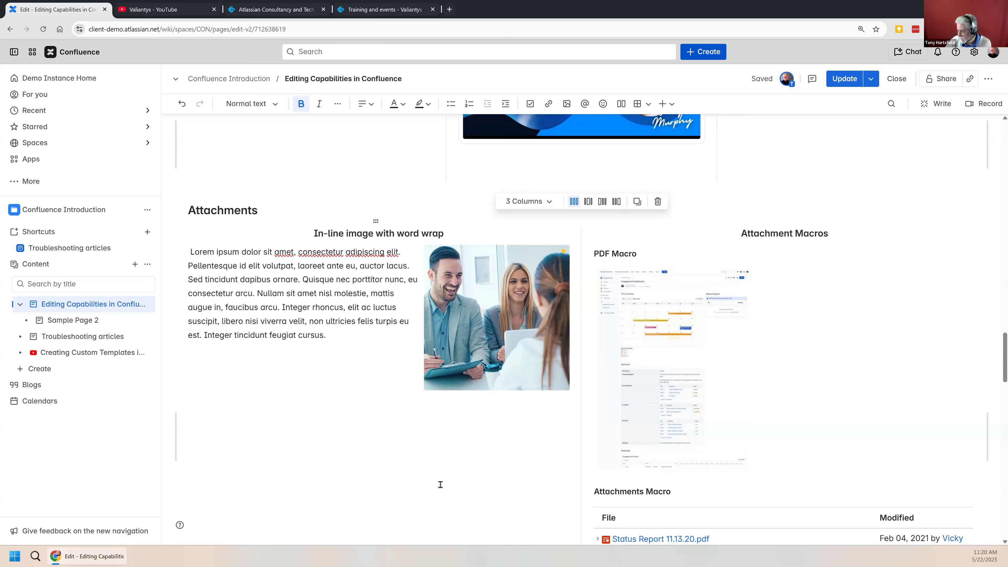
{"action": "left_click", "coordinate": [441, 485]}
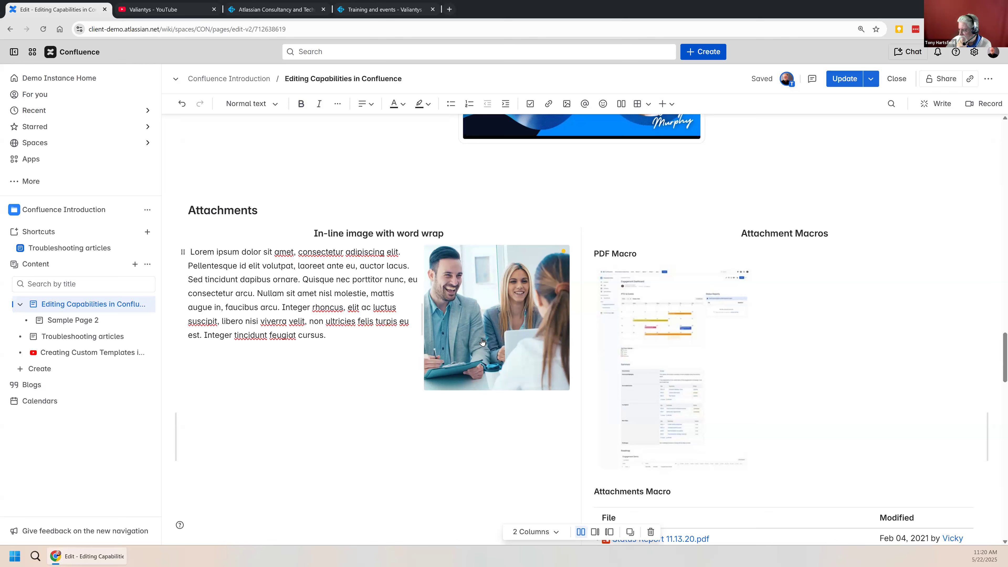
{"action": "left_click", "coordinate": [468, 342]}
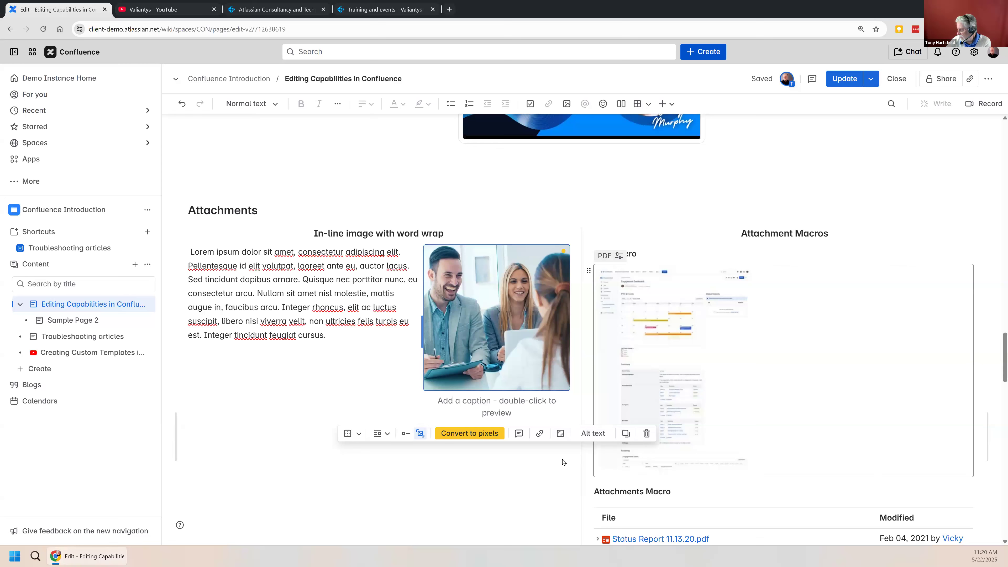
{"action": "left_click", "coordinate": [399, 518]}
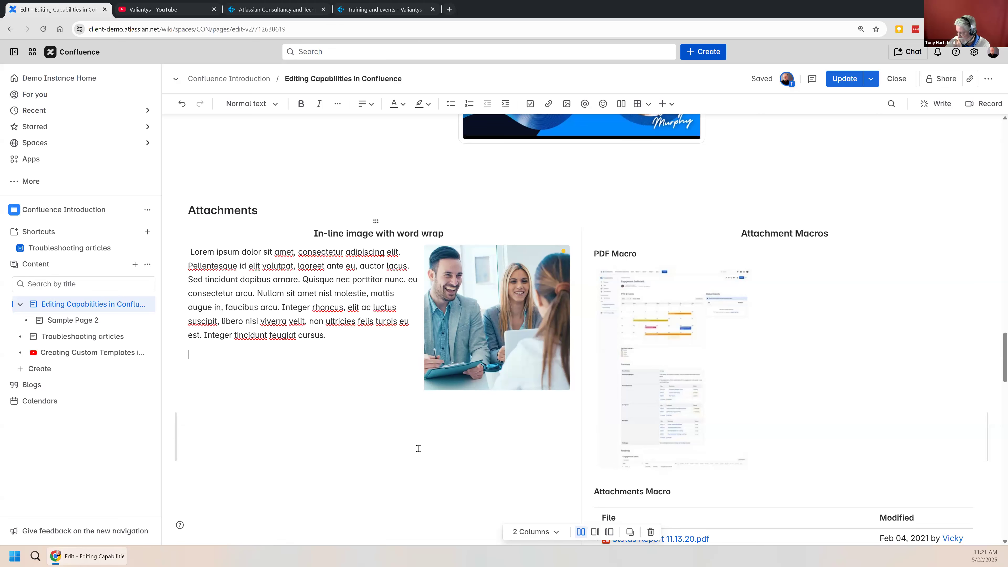
- Examine the PDF macro preview and the status report files listed by the Attachments macro
{"action": "scroll", "coordinate": [414, 443], "scroll_direction": "down", "scroll_amount": 3}
{"action": "scroll", "coordinate": [413, 437], "scroll_direction": "down", "scroll_amount": 3}
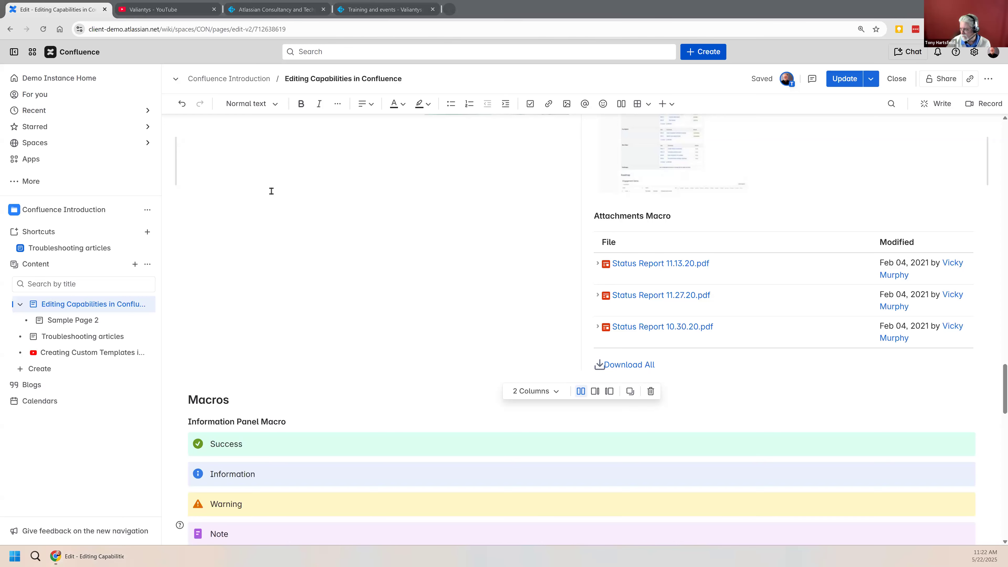
{"action": "scroll", "coordinate": [386, 232], "scroll_direction": "up", "scroll_amount": 5}
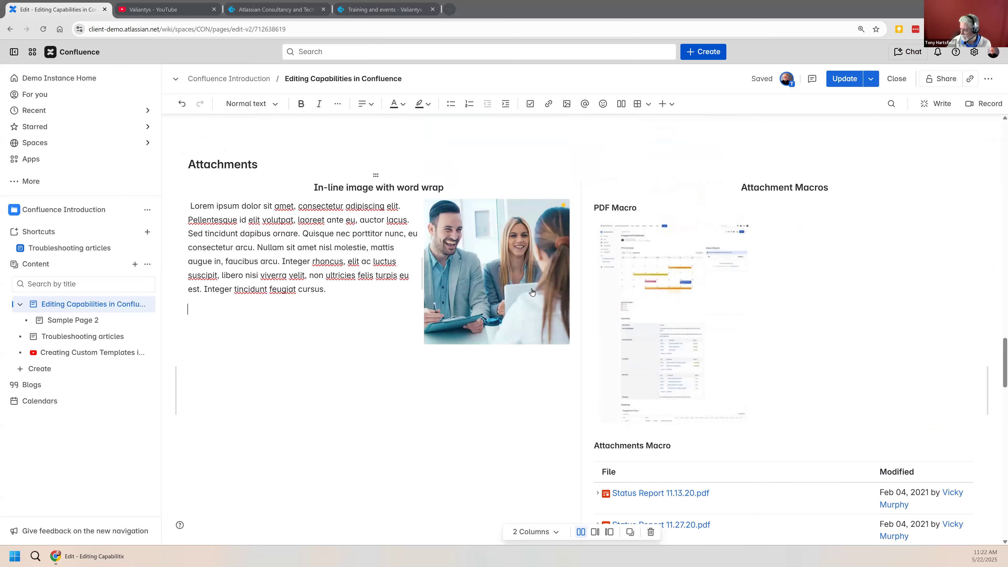
{"action": "scroll", "coordinate": [206, 409], "scroll_direction": "down", "scroll_amount": 1}
{"action": "scroll", "coordinate": [206, 409], "scroll_direction": "down", "scroll_amount": 4}
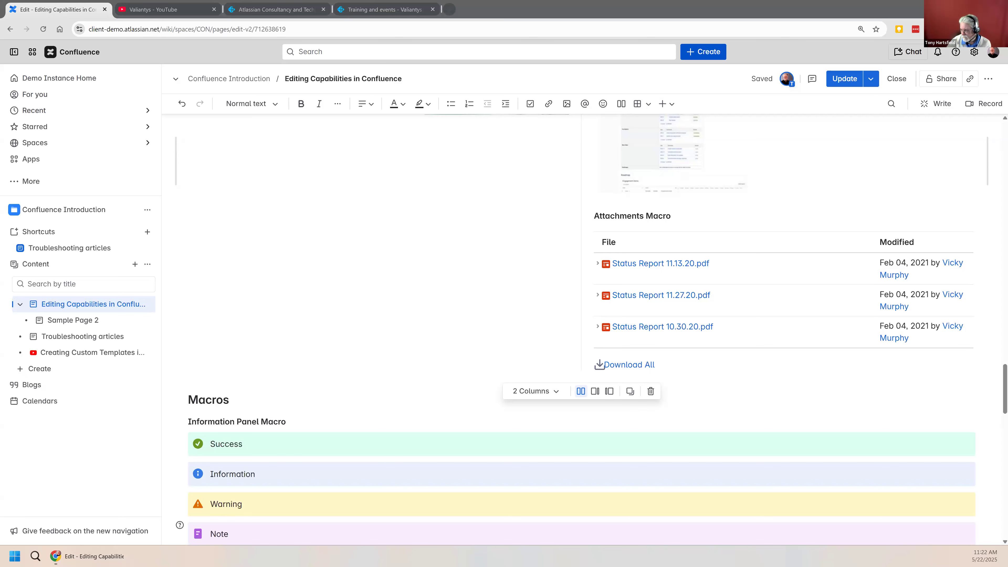
- View the formatting options of the Success, Information, Warning, Note and Error panels in the Macros section
{"action": "scroll", "coordinate": [335, 230], "scroll_direction": "down", "scroll_amount": 3}
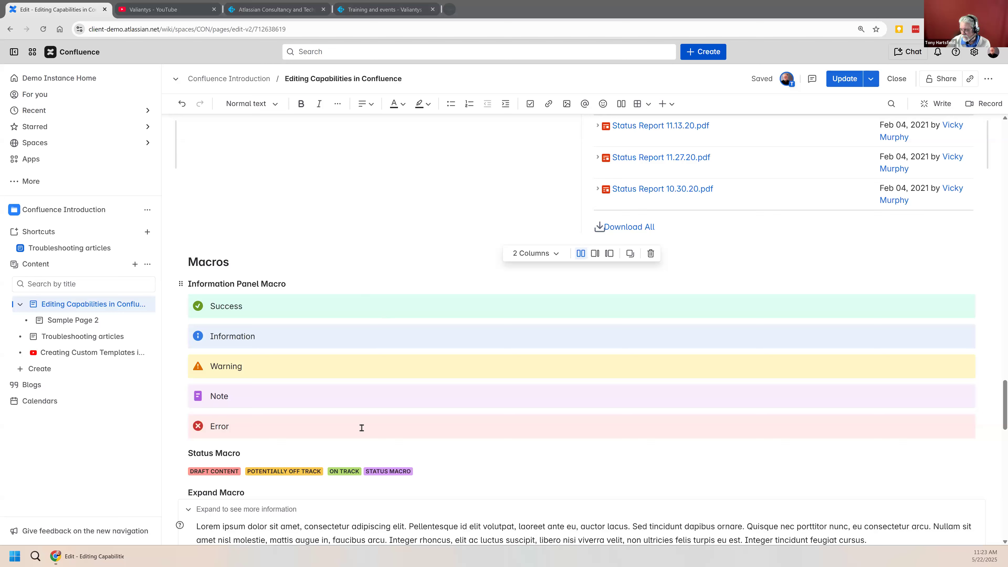
{"action": "left_click", "coordinate": [358, 308]}
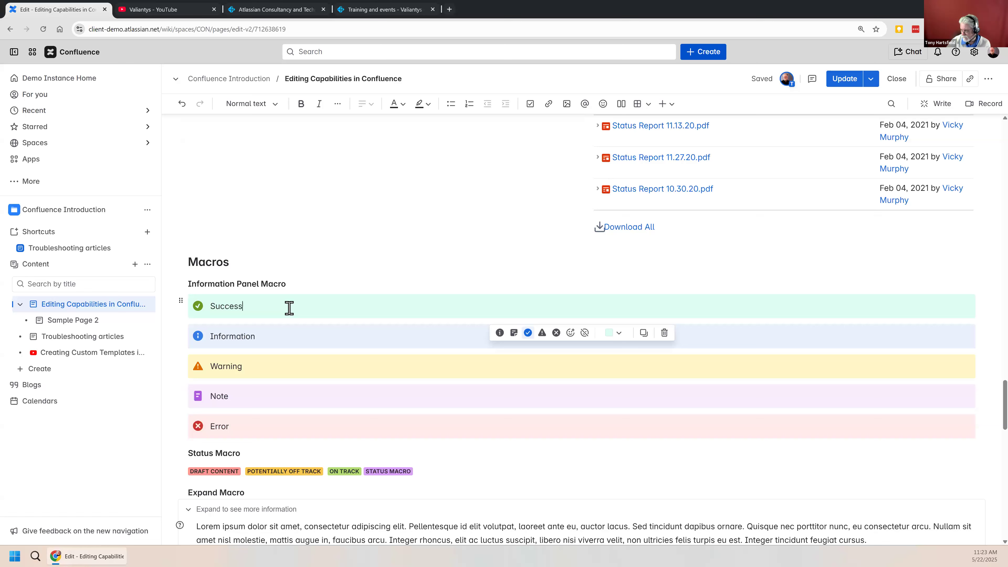
{"action": "left_click", "coordinate": [286, 336]}
{"action": "left_click", "coordinate": [289, 367]}
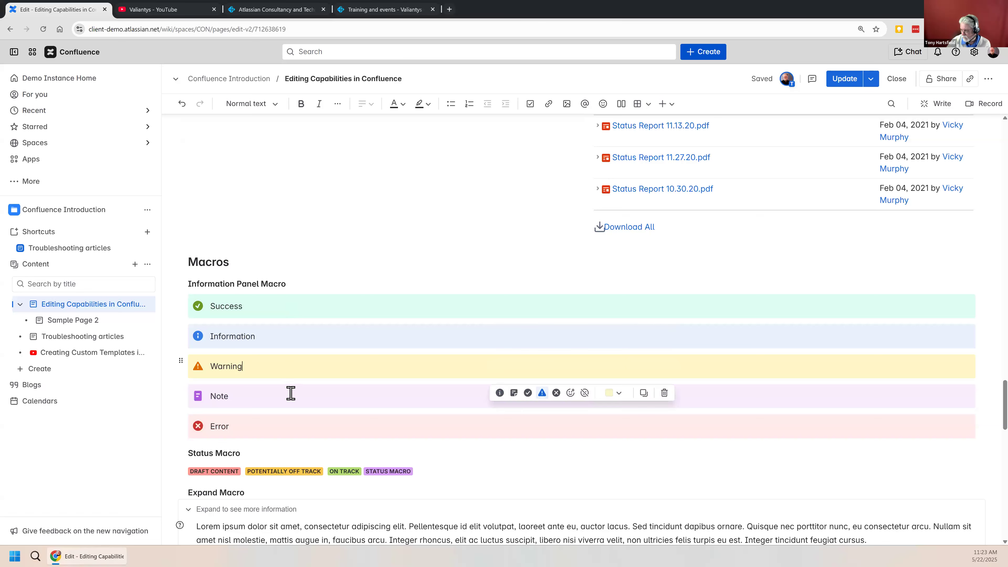
{"action": "left_click", "coordinate": [287, 398]}
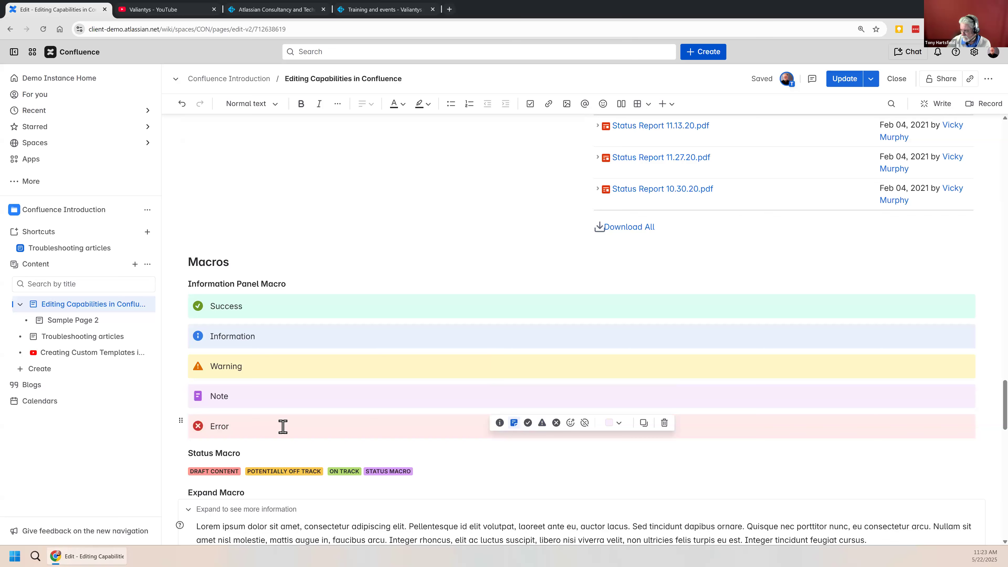
{"action": "left_click", "coordinate": [282, 426]}
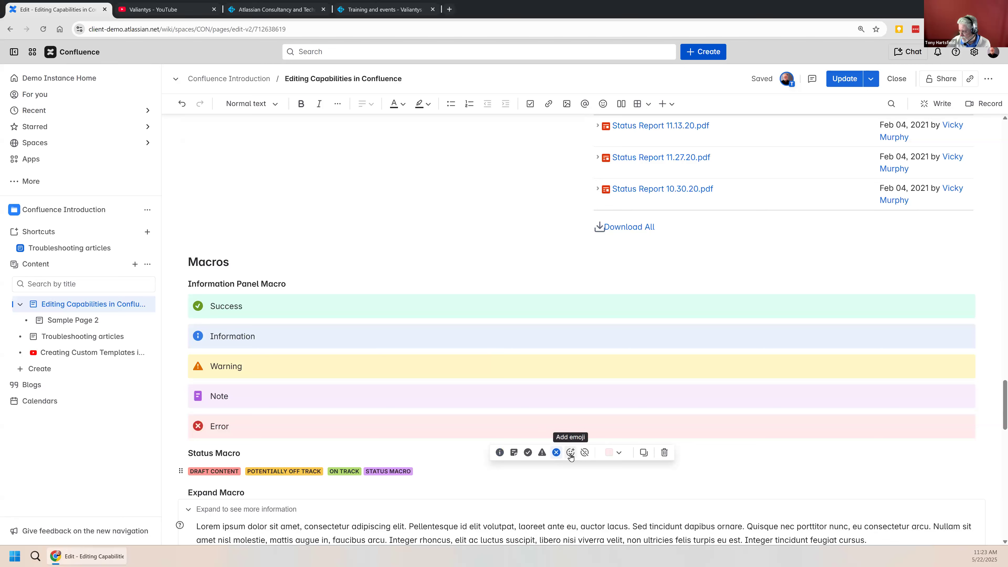
- View the background colour choices for the Error panel, leaving its colour as it is
{"action": "left_click", "coordinate": [619, 455]}
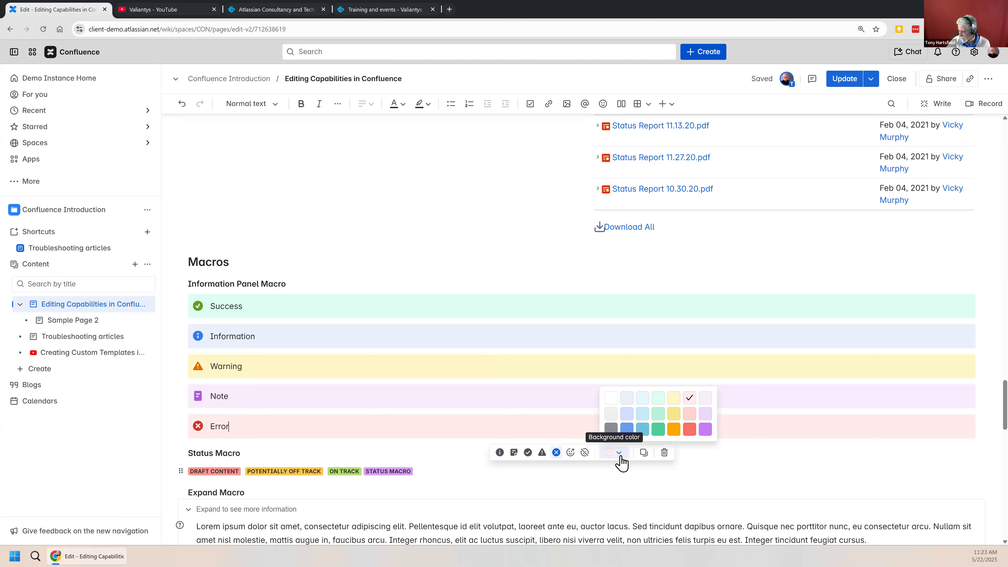
{"action": "left_click", "coordinate": [618, 456]}
{"action": "left_click", "coordinate": [610, 482]}
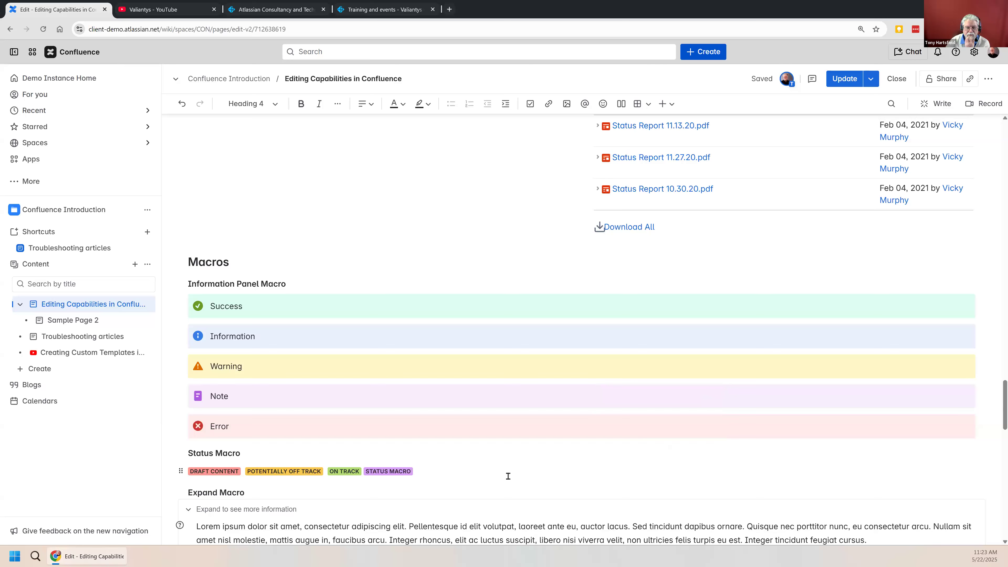
{"action": "left_click", "coordinate": [378, 425]}
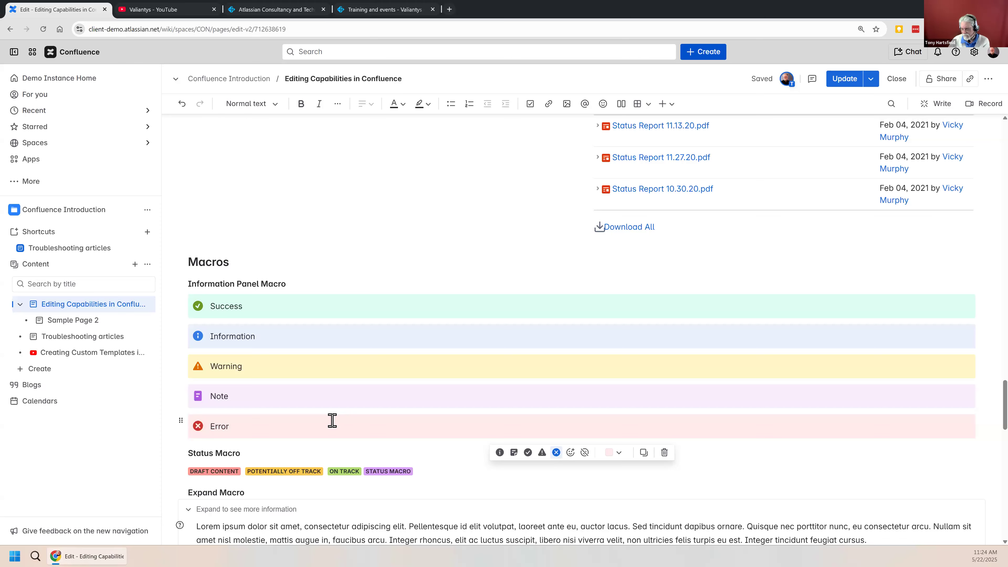
- View the text and colour options of the DRAFT CONTENT status label, leaving it as it is
{"action": "scroll", "coordinate": [327, 424], "scroll_direction": "down", "scroll_amount": 4}
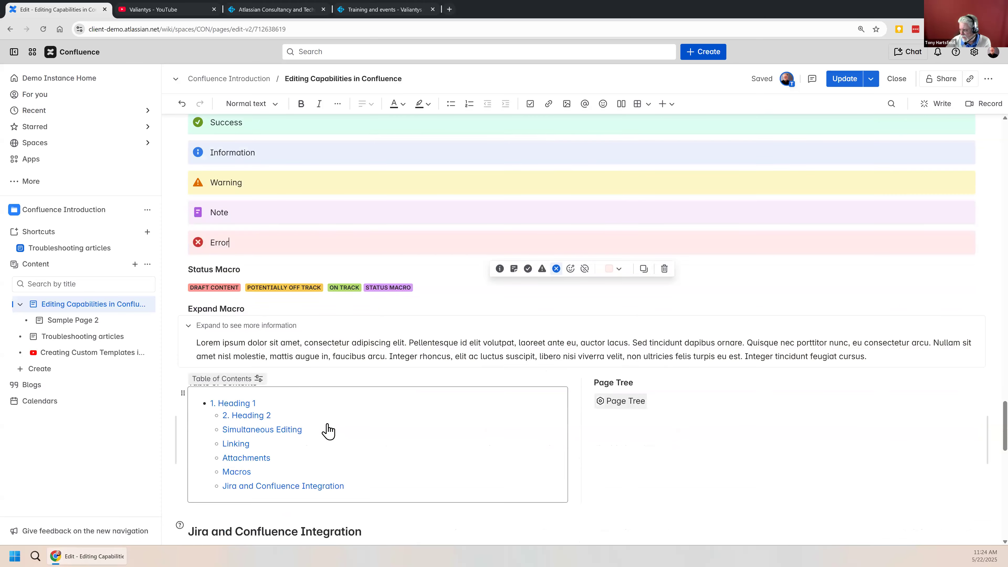
{"action": "left_click", "coordinate": [232, 291]}
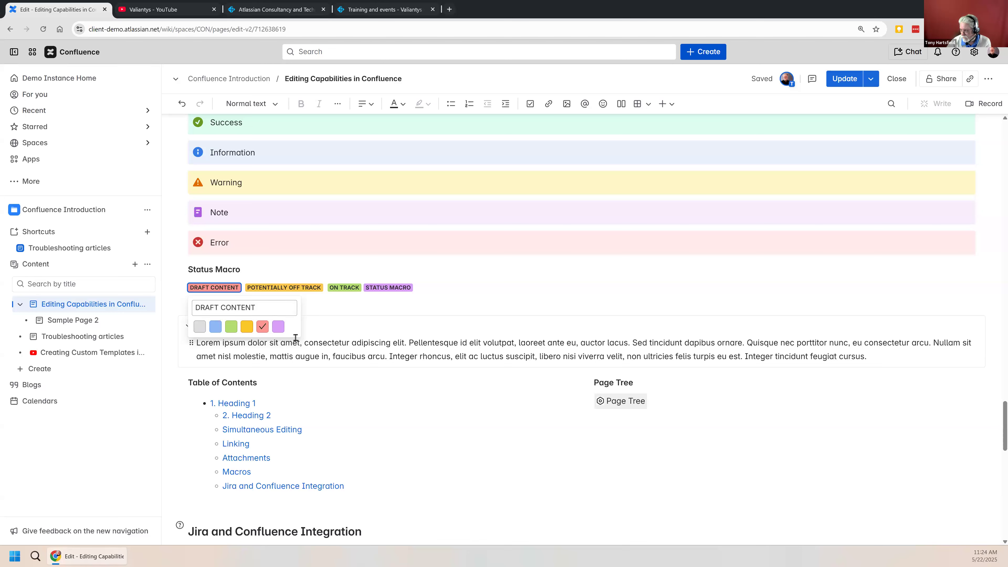
{"action": "left_click", "coordinate": [551, 311]}
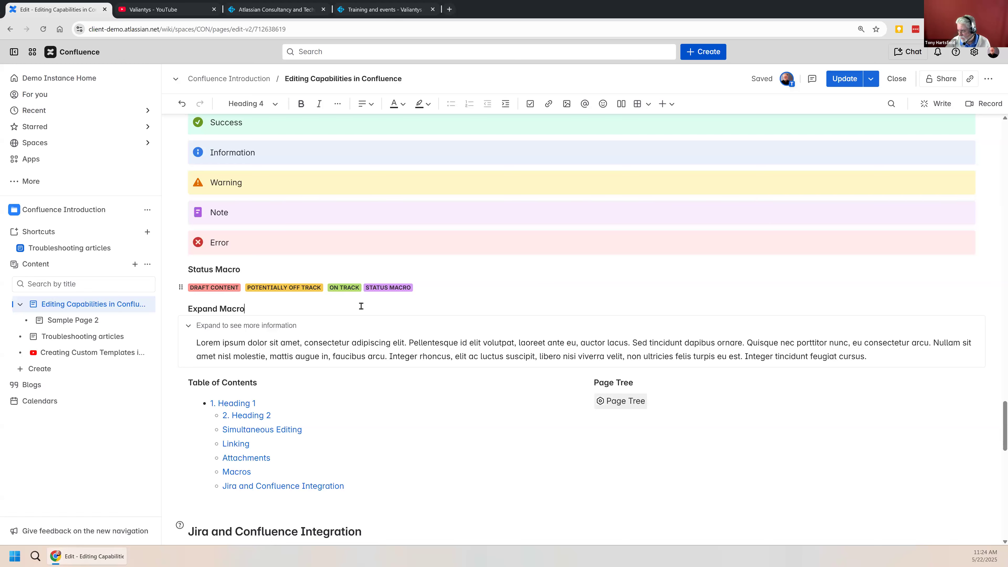
- Collapse the "Expand to see more information" section under Expand Macro and expand it again
{"action": "scroll", "coordinate": [371, 334], "scroll_direction": "down", "scroll_amount": 1}
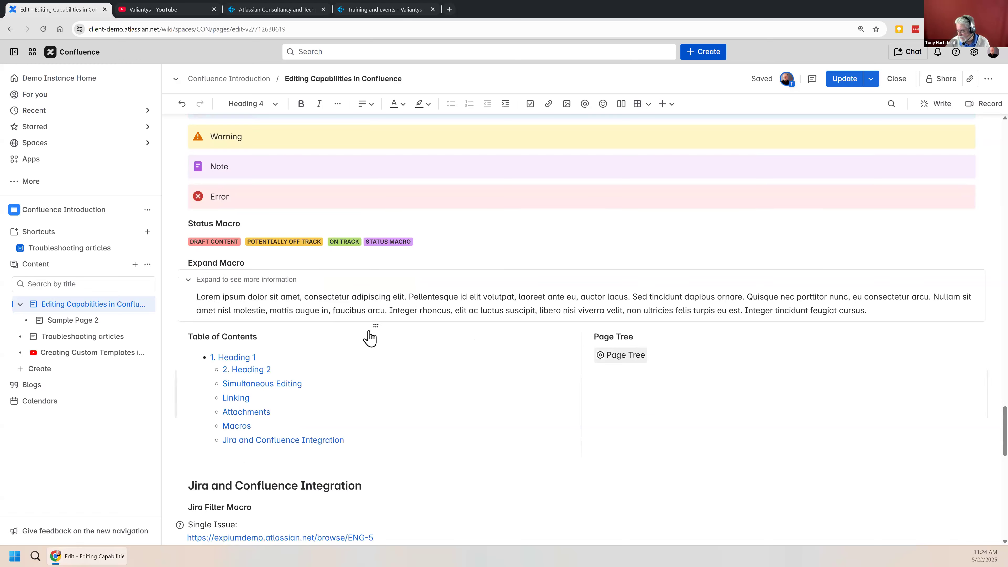
{"action": "left_click", "coordinate": [187, 280]}
{"action": "scroll", "coordinate": [187, 281], "scroll_direction": "down", "scroll_amount": 5}
{"action": "scroll", "coordinate": [498, 196], "scroll_direction": "up", "scroll_amount": 3}
{"action": "scroll", "coordinate": [472, 253], "scroll_direction": "up", "scroll_amount": 1}
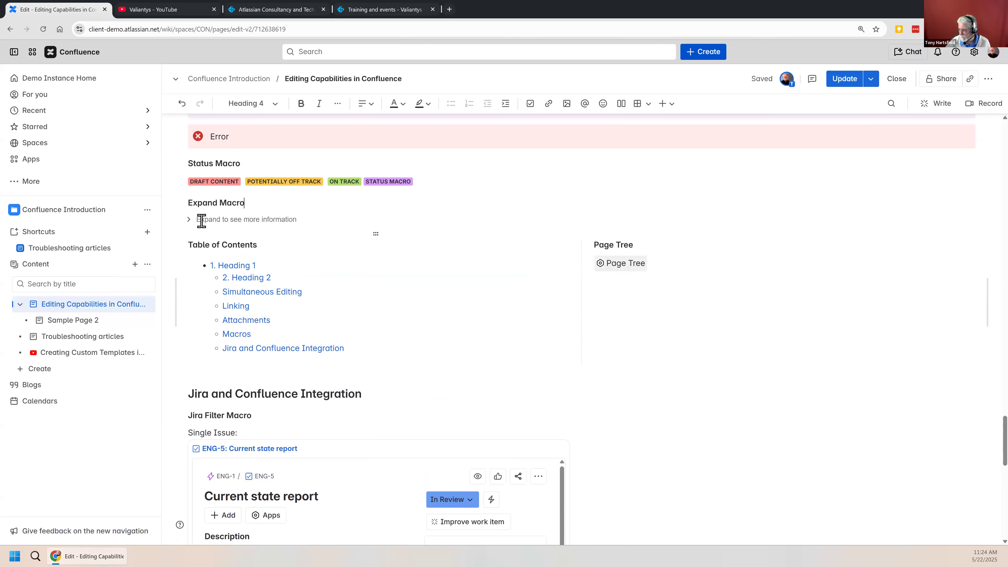
{"action": "left_click", "coordinate": [188, 220]}
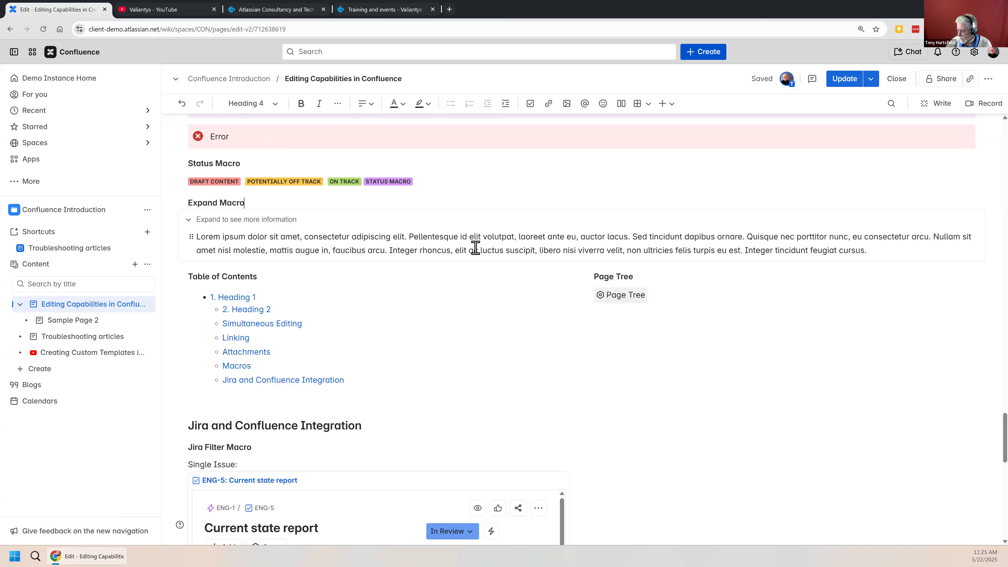
- View the display options of the embedded ENG-5 issue under Jira Filter Macro, keeping it as an embed
{"action": "scroll", "coordinate": [478, 279], "scroll_direction": "down", "scroll_amount": 1}
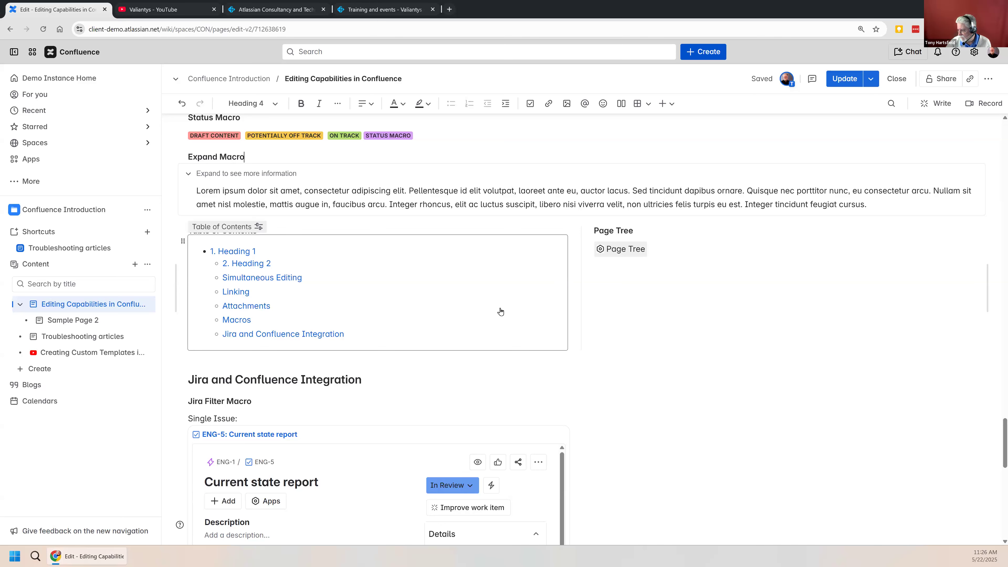
{"action": "scroll", "coordinate": [504, 309], "scroll_direction": "down", "scroll_amount": 5}
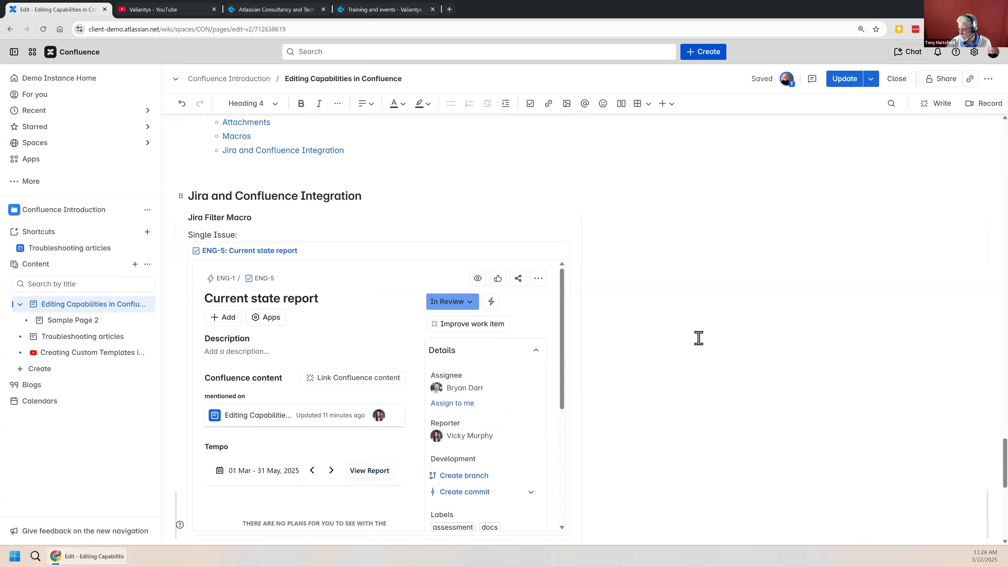
{"action": "scroll", "coordinate": [698, 339], "scroll_direction": "down", "scroll_amount": 1}
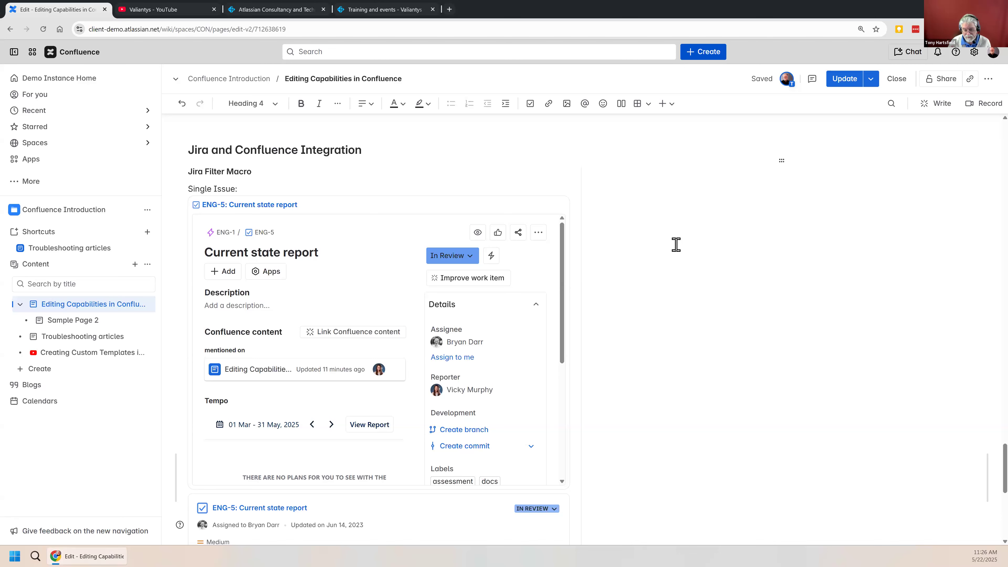
{"action": "scroll", "coordinate": [678, 255], "scroll_direction": "down", "scroll_amount": 2}
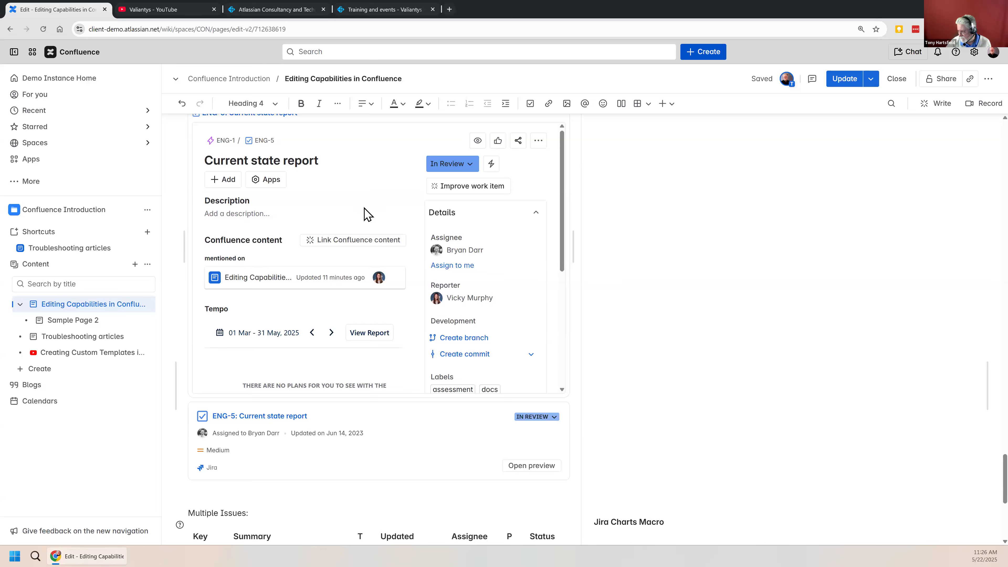
{"action": "scroll", "coordinate": [364, 213], "scroll_direction": "up", "scroll_amount": 2}
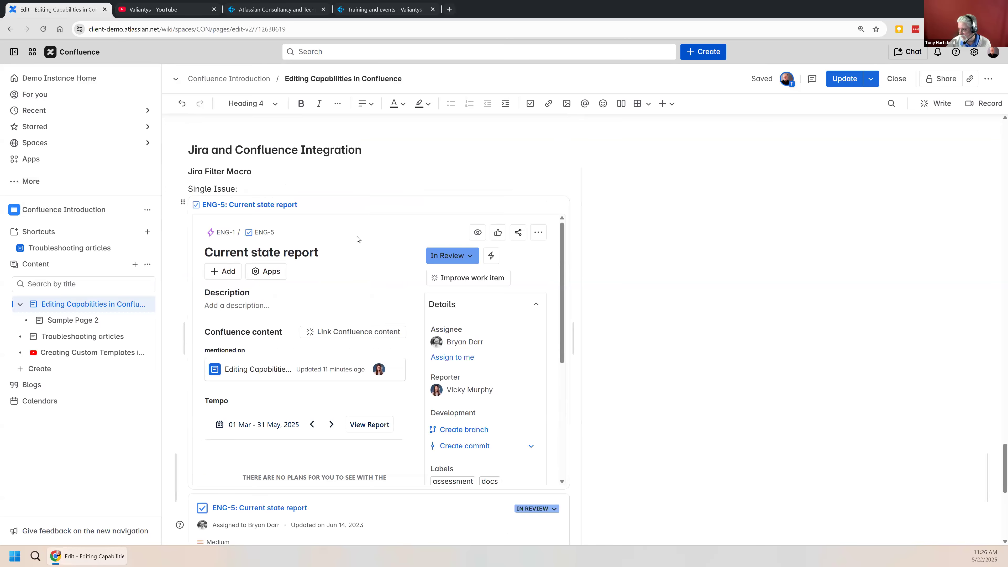
{"action": "left_click", "coordinate": [354, 209]}
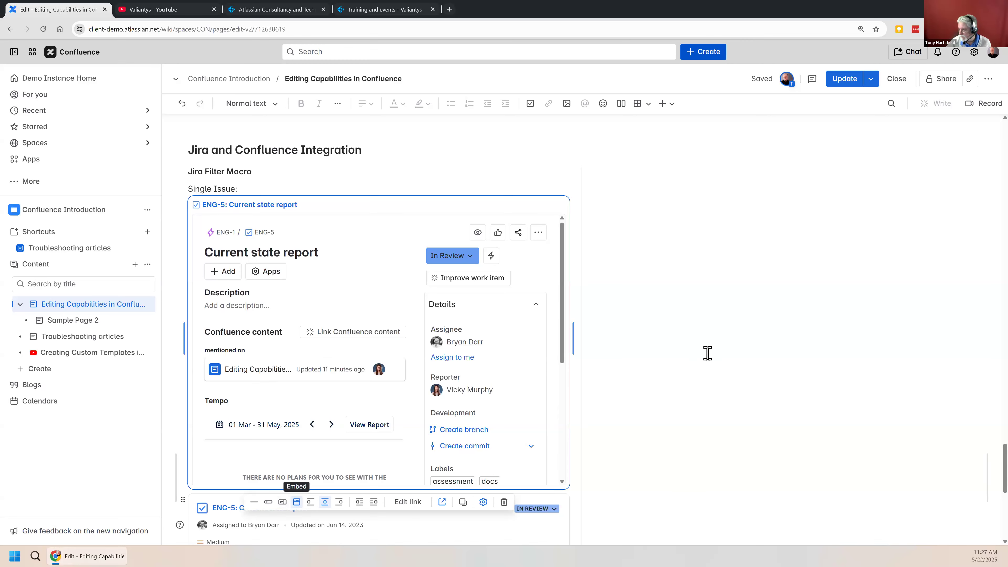
{"action": "left_click", "coordinate": [664, 363]}
- Look through the embedded ENG-5 issue down to its Activity section and cancel the comment editor without saving
{"action": "scroll", "coordinate": [396, 339], "scroll_direction": "down", "scroll_amount": 3}
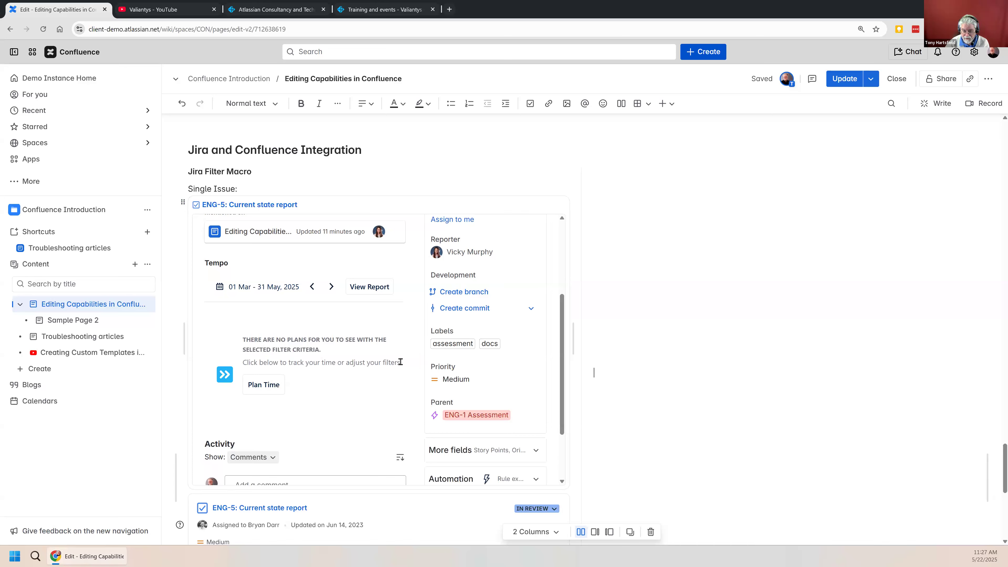
{"action": "scroll", "coordinate": [366, 395], "scroll_direction": "down", "scroll_amount": 2}
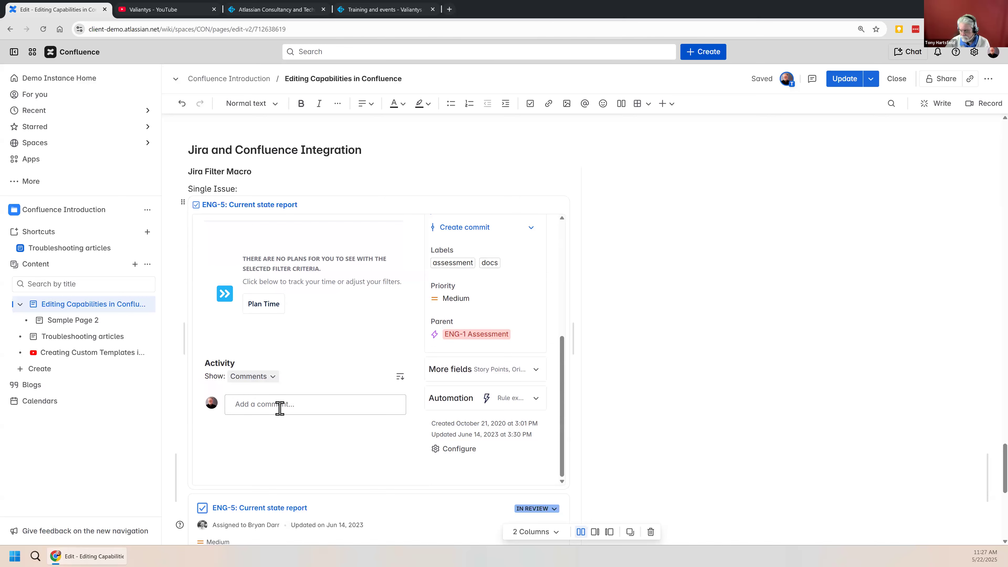
{"action": "scroll", "coordinate": [280, 409], "scroll_direction": "up", "scroll_amount": 5}
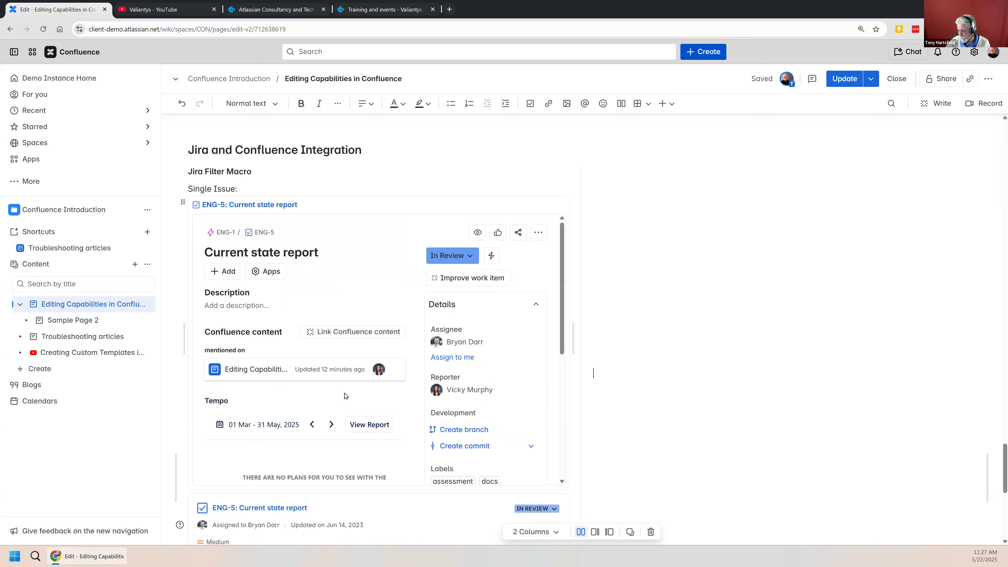
{"action": "scroll", "coordinate": [344, 398], "scroll_direction": "down", "scroll_amount": 6}
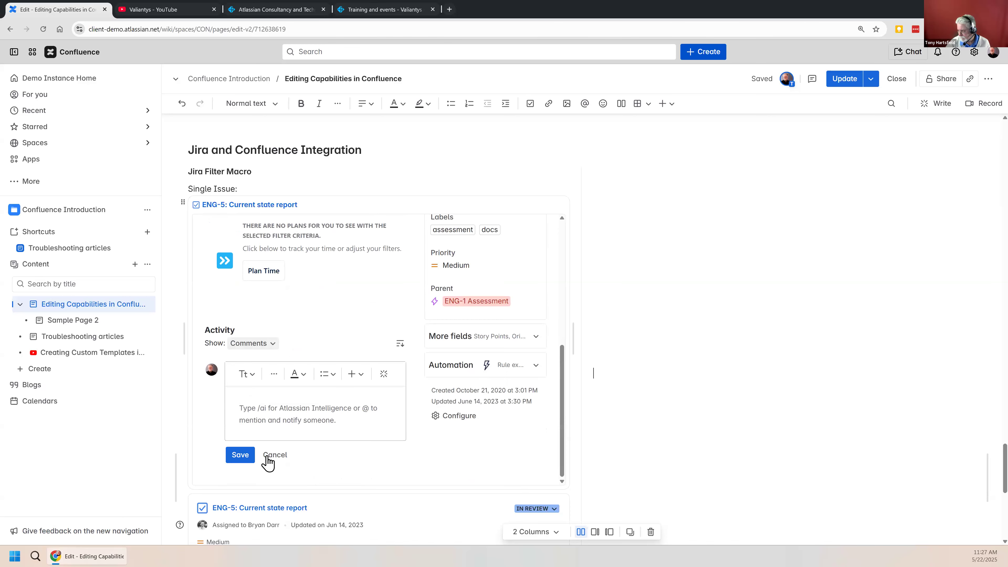
{"action": "left_click", "coordinate": [273, 455]}
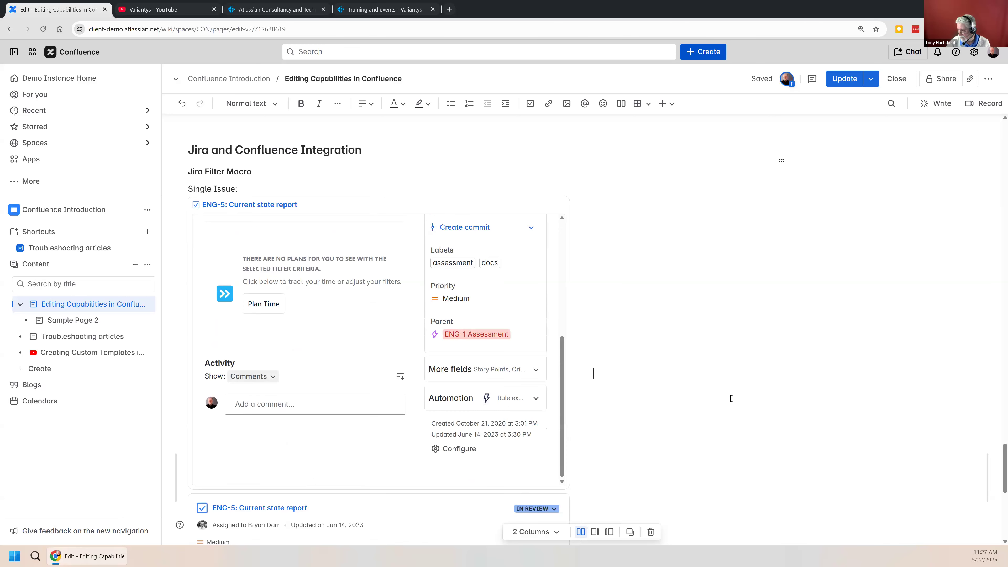
- Examine the ENG-5 issue card, the Multiple Issues table and the Jira Charts Macro pie chart
{"action": "scroll", "coordinate": [729, 397], "scroll_direction": "down", "scroll_amount": 5}
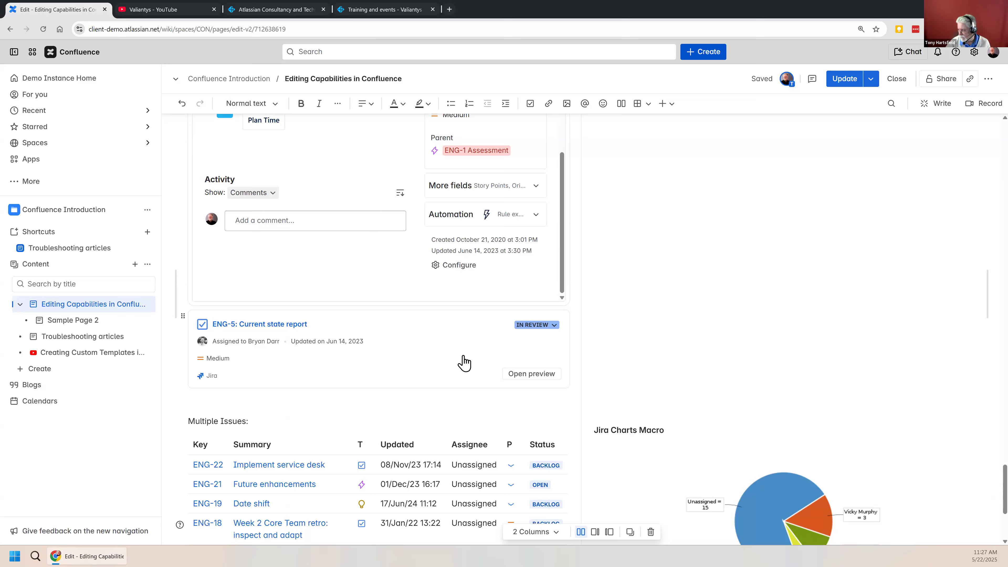
{"action": "scroll", "coordinate": [774, 338], "scroll_direction": "up", "scroll_amount": 5}
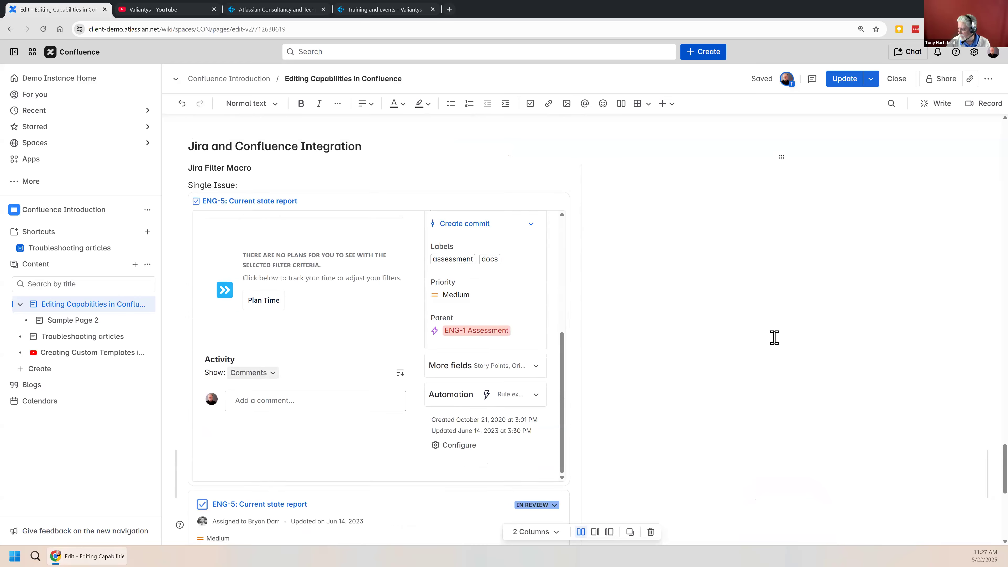
{"action": "scroll", "coordinate": [774, 337], "scroll_direction": "down", "scroll_amount": 10}
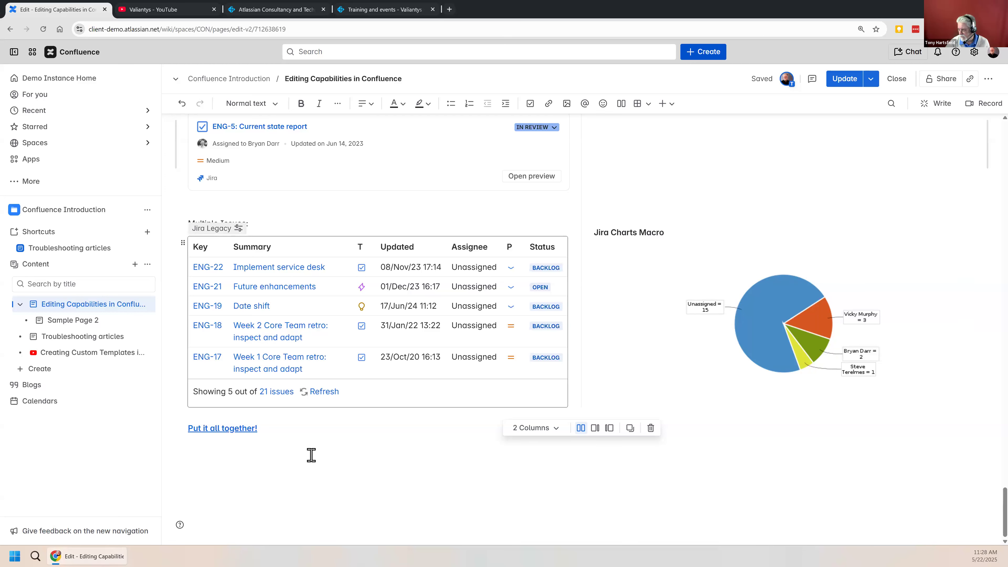
{"action": "left_click", "coordinate": [366, 483]}
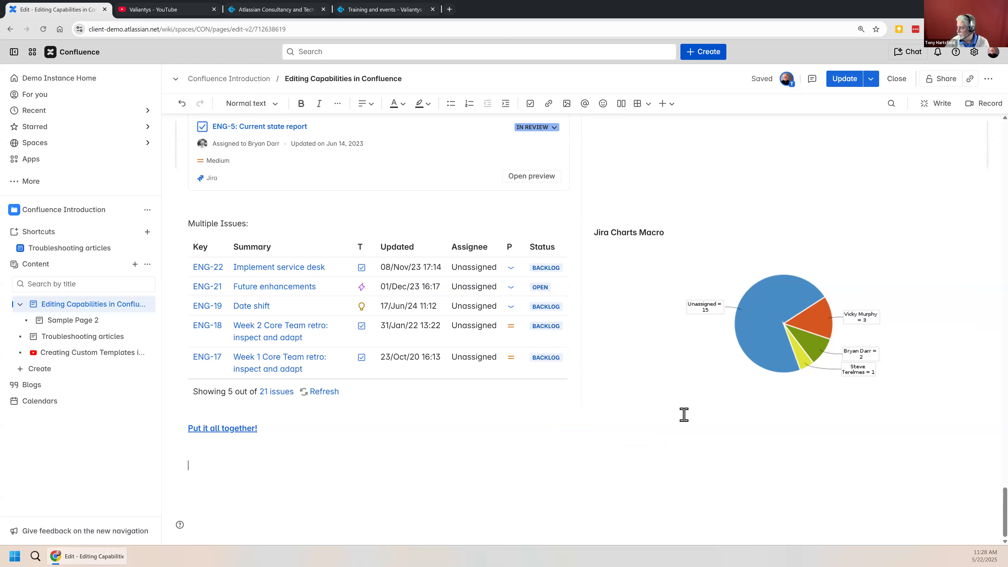
- Publish the page update with email notification of watchers turned off
{"action": "left_click", "coordinate": [870, 80]}
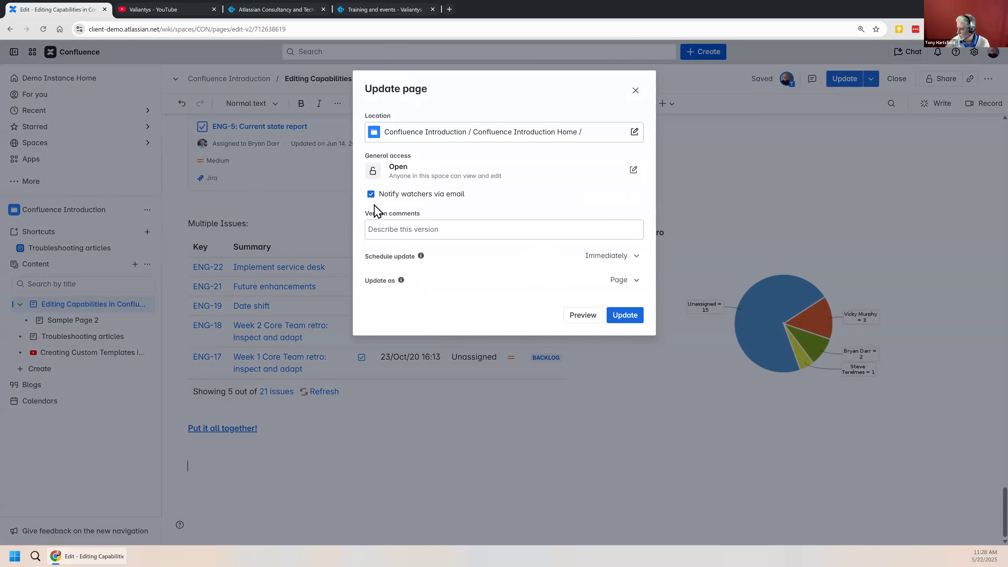
{"action": "left_click", "coordinate": [371, 194]}
{"action": "left_click", "coordinate": [618, 315]}
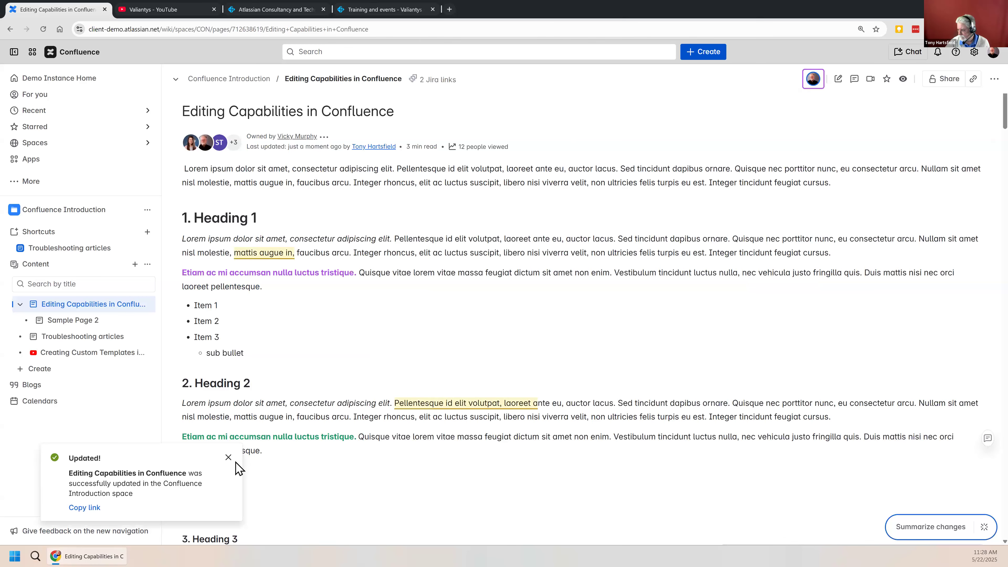
- Look through the published page from its headings down to the Jira and Confluence Integration section
{"action": "scroll", "coordinate": [603, 401], "scroll_direction": "down", "scroll_amount": 20}
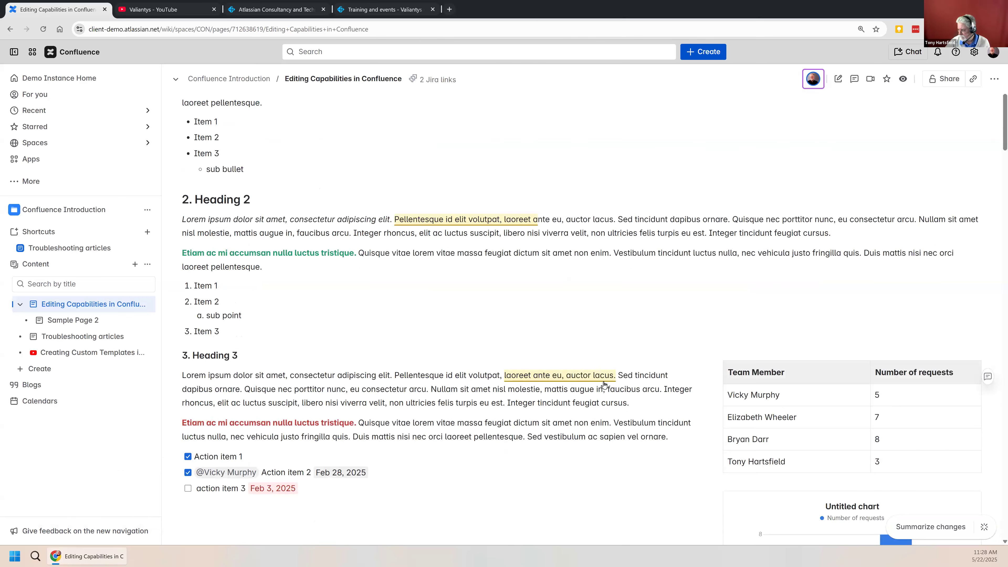
{"action": "scroll", "coordinate": [603, 386], "scroll_direction": "down", "scroll_amount": 13}
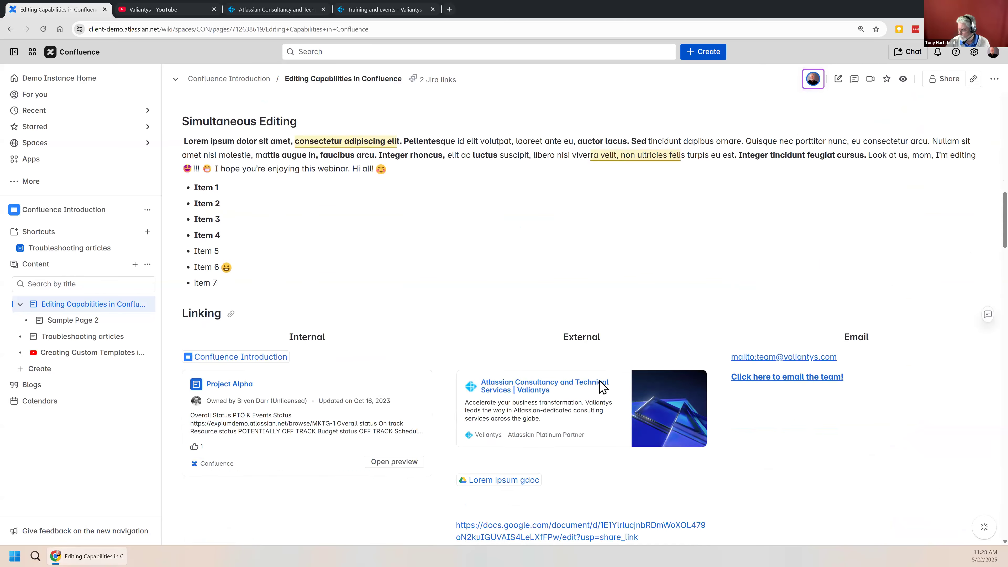
{"action": "scroll", "coordinate": [341, 375], "scroll_direction": "down", "scroll_amount": 20}
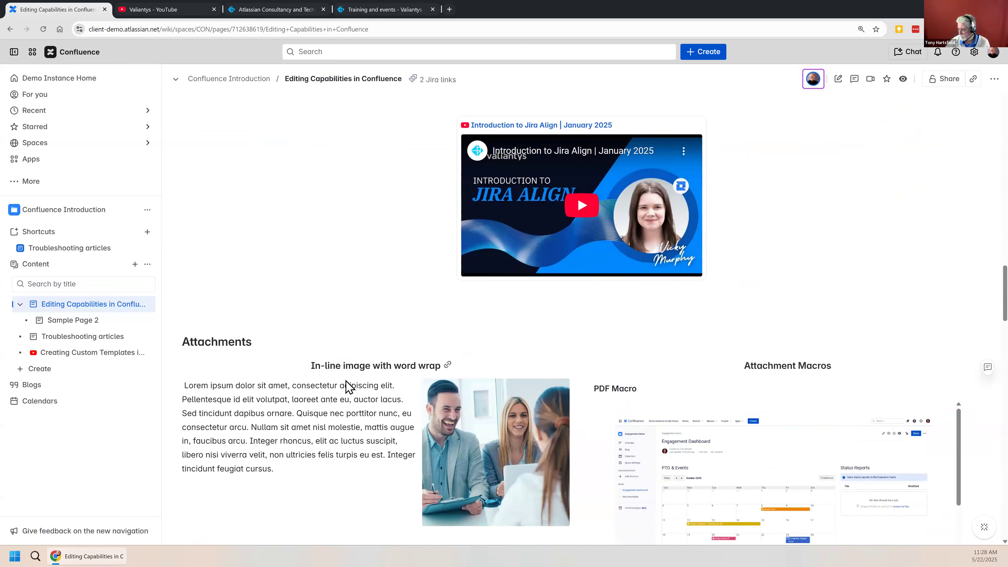
{"action": "scroll", "coordinate": [350, 387], "scroll_direction": "down", "scroll_amount": 5}
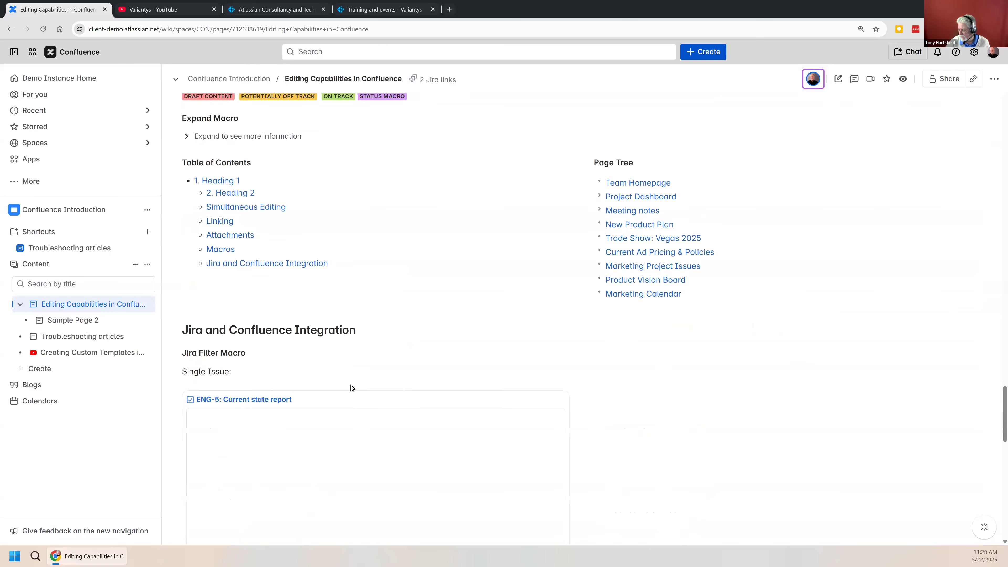
- Select the words "Lorem ipsum dolor" in the Attachments text to bring up the inline comment options, and clear the selection
{"action": "scroll", "coordinate": [492, 345], "scroll_direction": "down", "scroll_amount": 3}
{"action": "scroll", "coordinate": [688, 355], "scroll_direction": "down", "scroll_amount": 3}
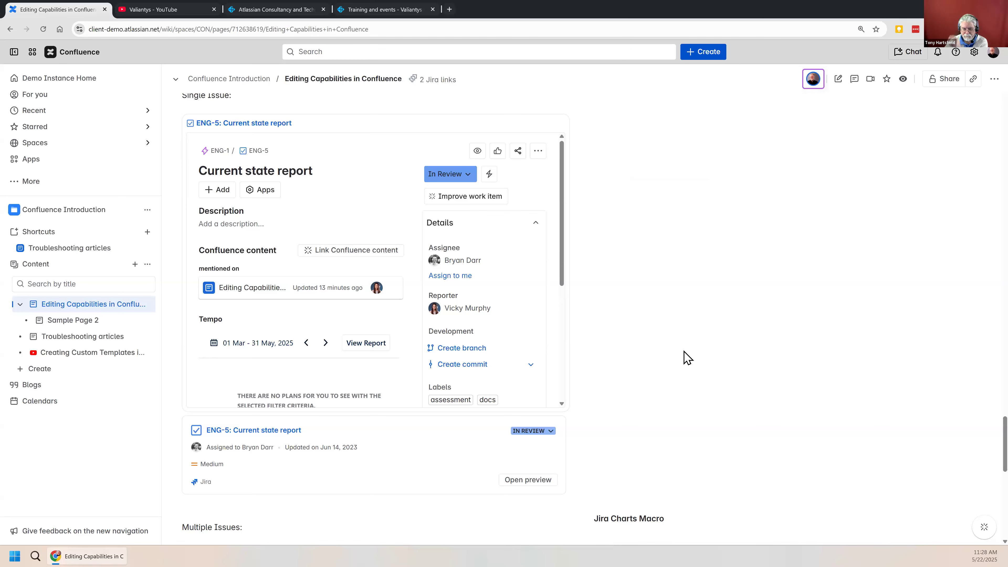
{"action": "scroll", "coordinate": [689, 359], "scroll_direction": "up", "scroll_amount": 3}
{"action": "scroll", "coordinate": [691, 362], "scroll_direction": "up", "scroll_amount": 10}
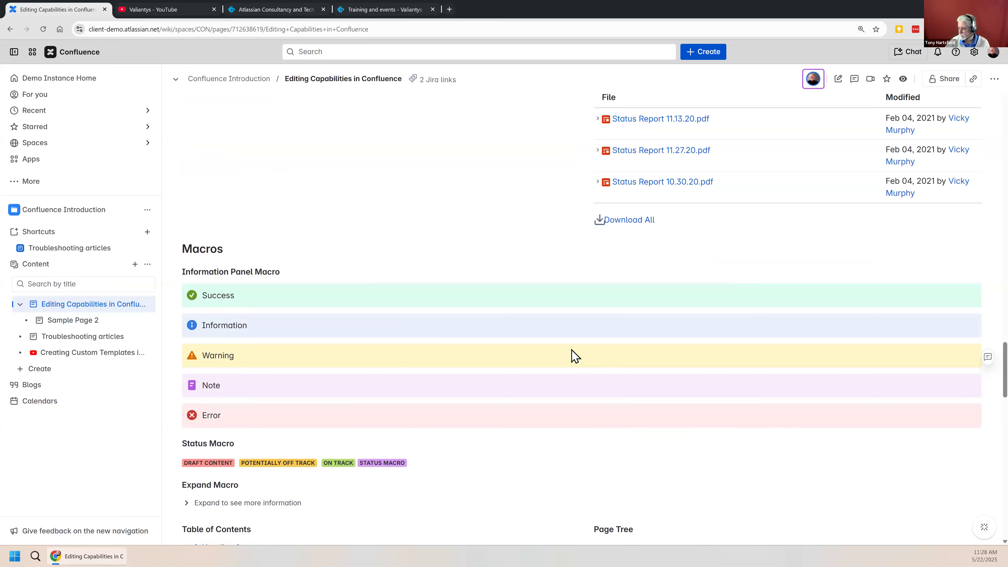
{"action": "scroll", "coordinate": [575, 356], "scroll_direction": "up", "scroll_amount": 15}
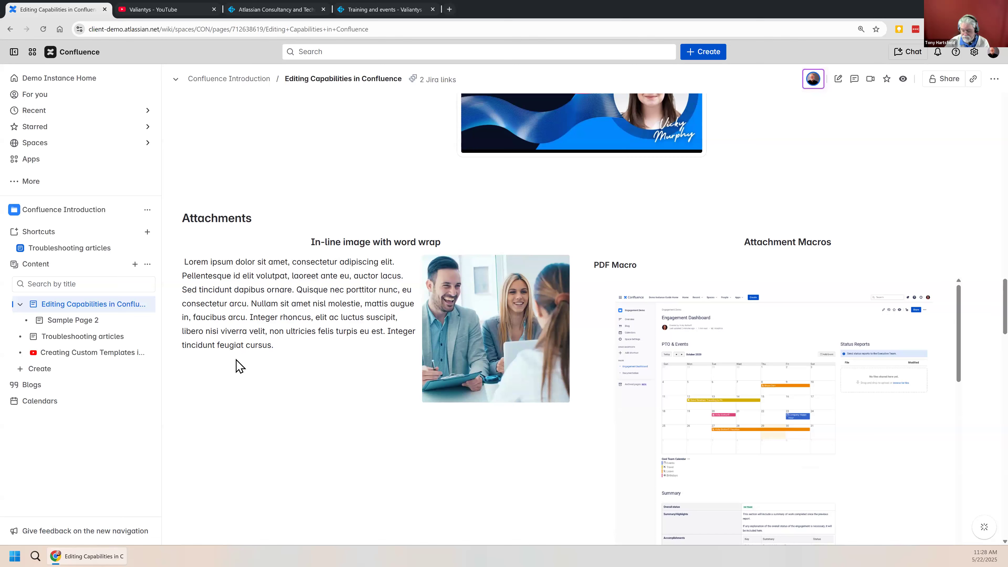
{"action": "left_click_drag", "start_coordinate": [184, 261], "coordinate": [256, 262]}
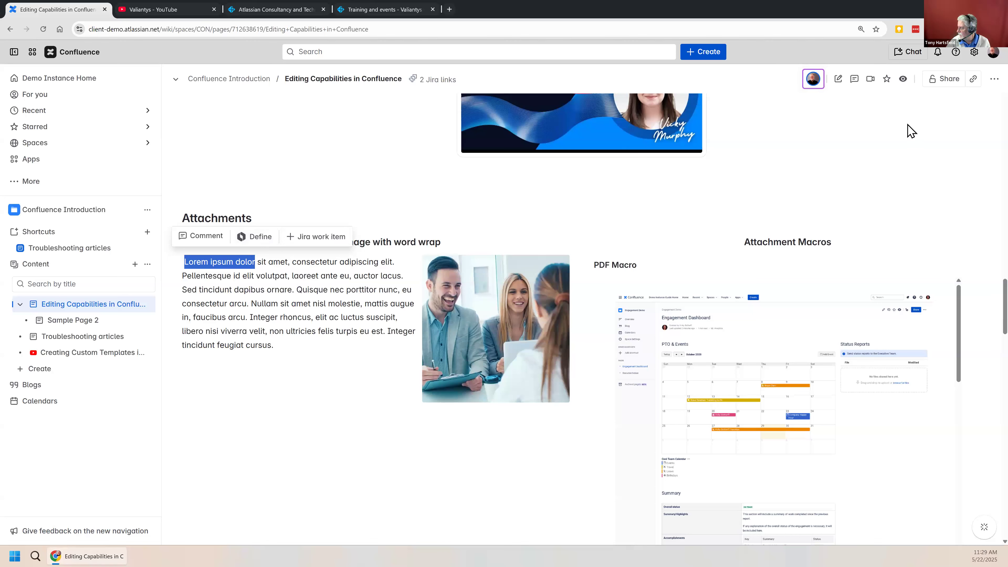
{"action": "left_click", "coordinate": [309, 331]}
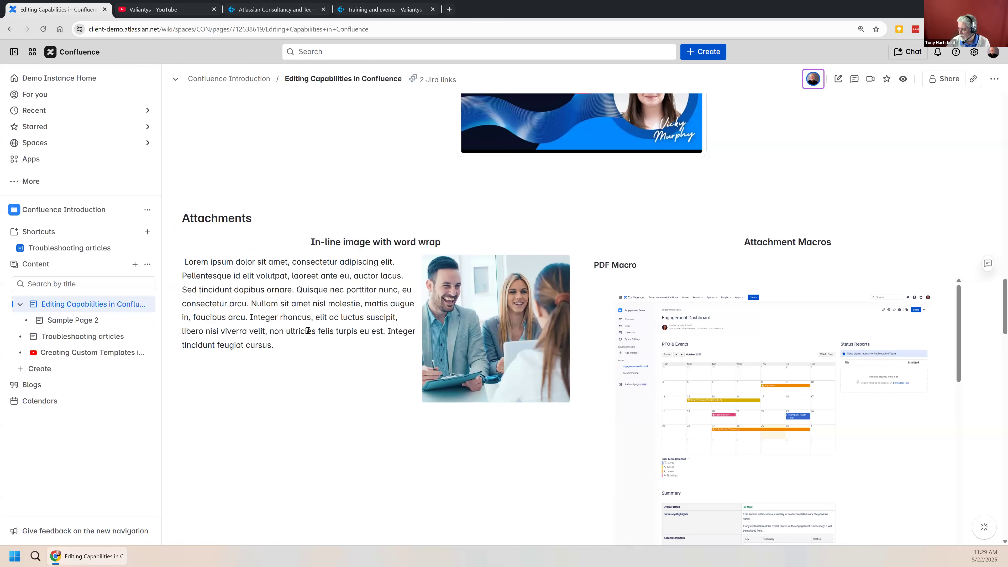
- Open the "Put it all together!" link at the end of the page content
{"action": "scroll", "coordinate": [310, 333], "scroll_direction": "down", "scroll_amount": 15}
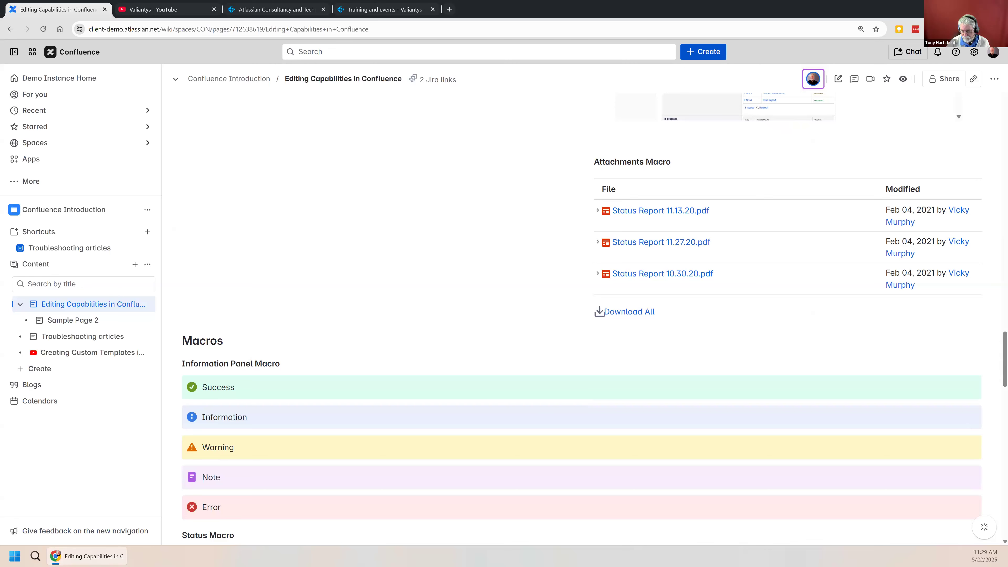
{"action": "scroll", "coordinate": [387, 175], "scroll_direction": "down", "scroll_amount": 3}
{"action": "scroll", "coordinate": [388, 177], "scroll_direction": "down", "scroll_amount": 20}
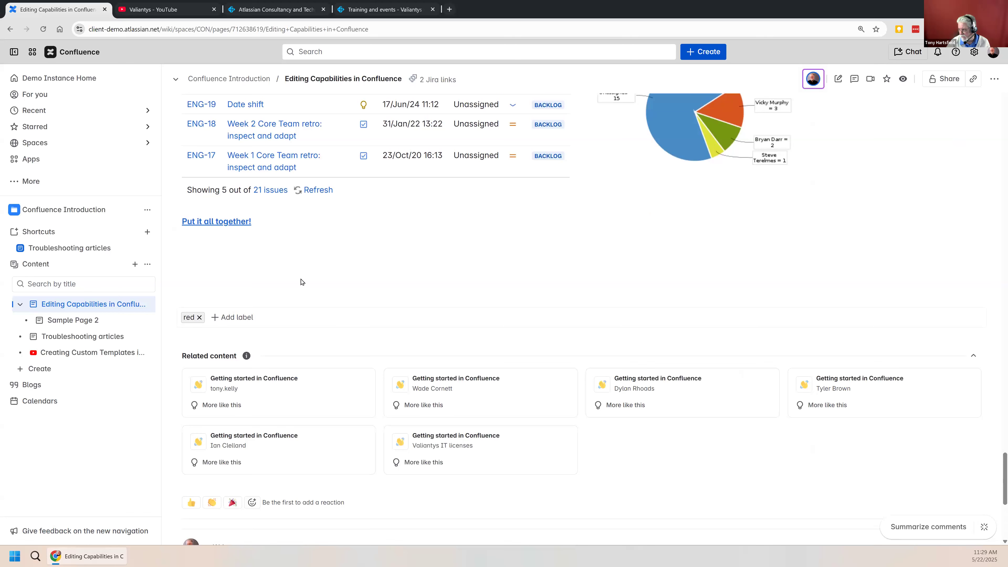
{"action": "left_click", "coordinate": [230, 227]}
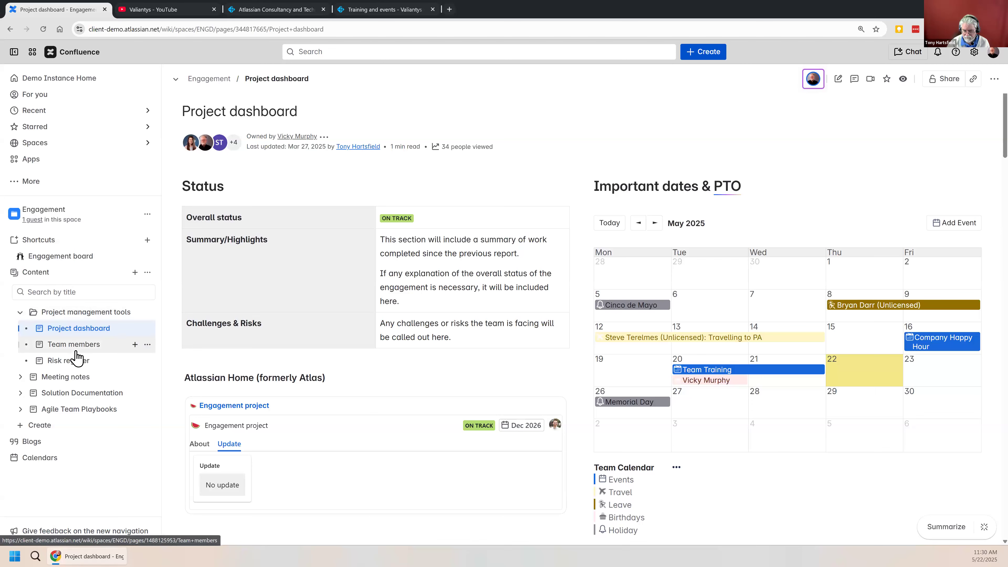
- Examine the Project dashboard's page tree, Status table, Important dates & PTO calendar and Atlassian Home card
{"action": "mouse_move", "coordinate": [99, 392]}
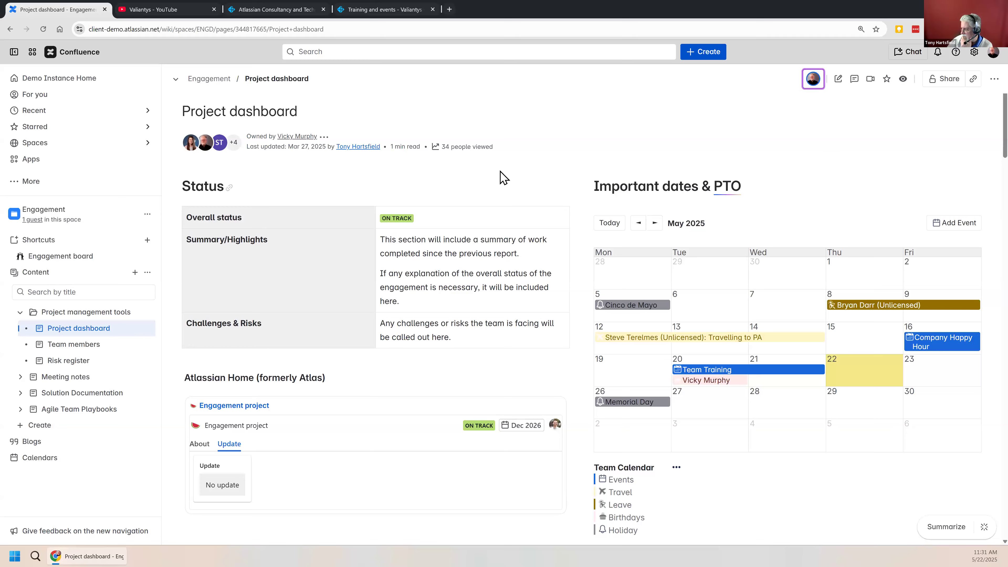
{"action": "scroll", "coordinate": [495, 168], "scroll_direction": "down", "scroll_amount": 1}
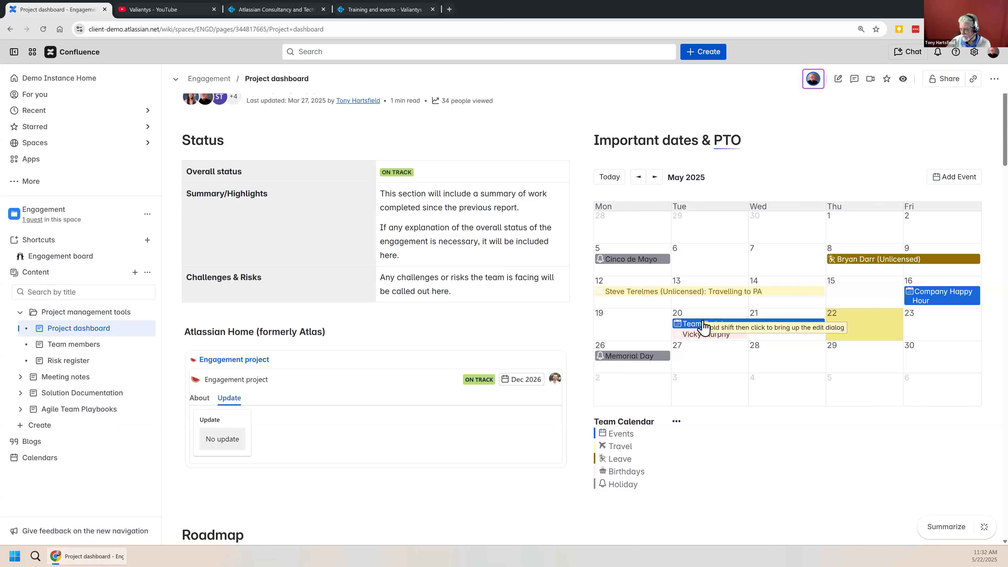
{"action": "scroll", "coordinate": [699, 323], "scroll_direction": "down", "scroll_amount": 2}
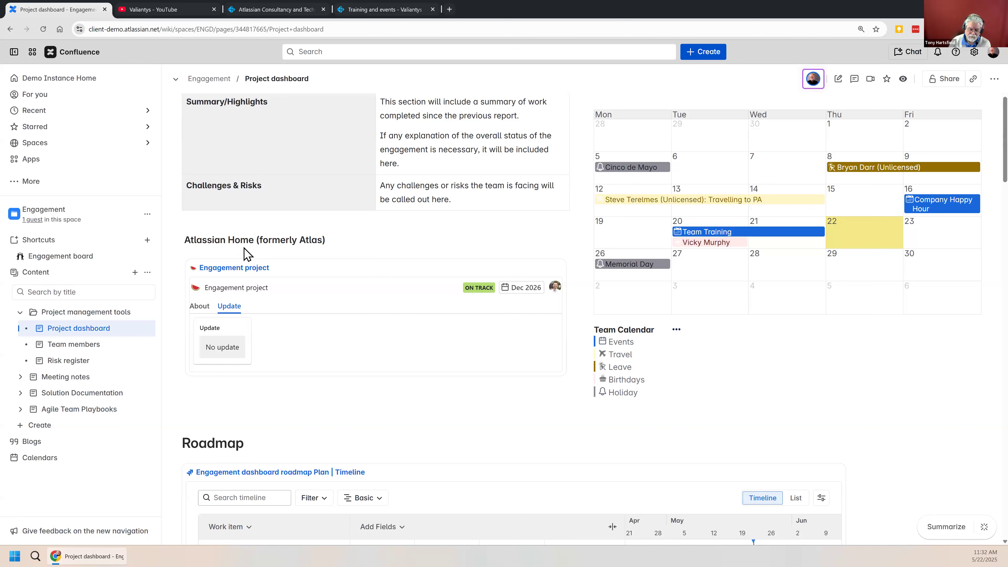
- Expand ENG-21 Future enhancements in the Roadmap and view the plan as a list before returning to the timeline
{"action": "scroll", "coordinate": [421, 259], "scroll_direction": "down", "scroll_amount": 5}
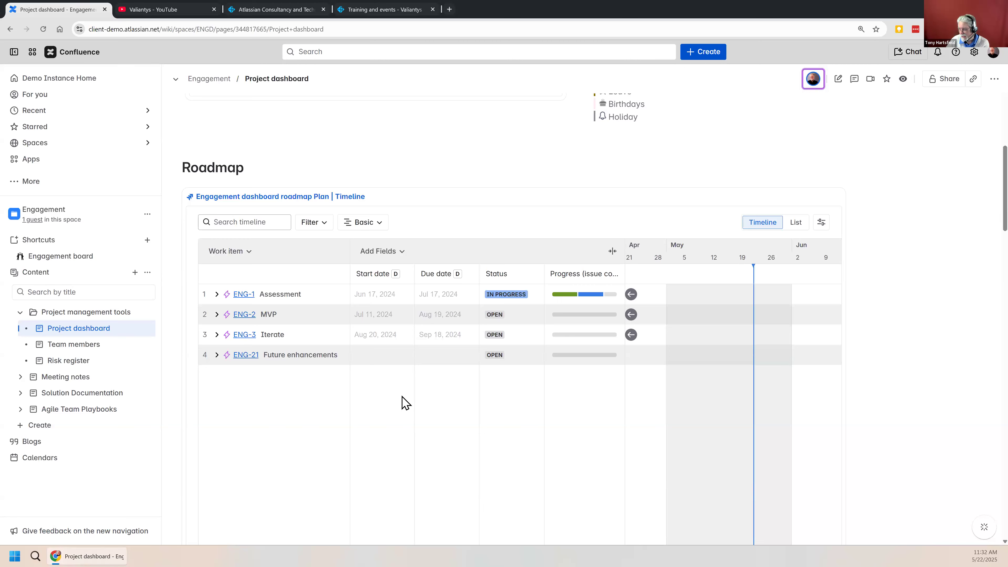
{"action": "left_click", "coordinate": [217, 355]}
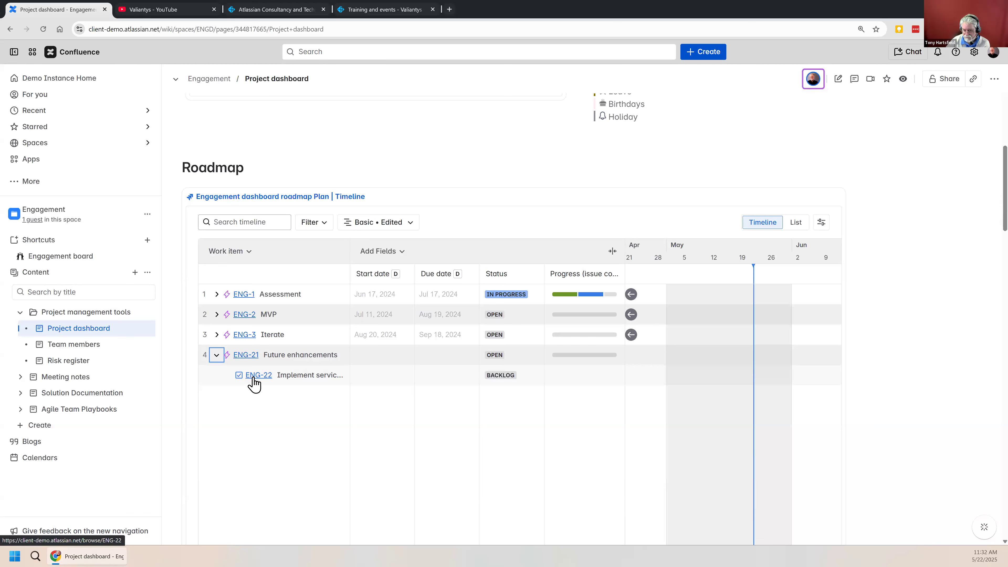
{"action": "left_click", "coordinate": [795, 222]}
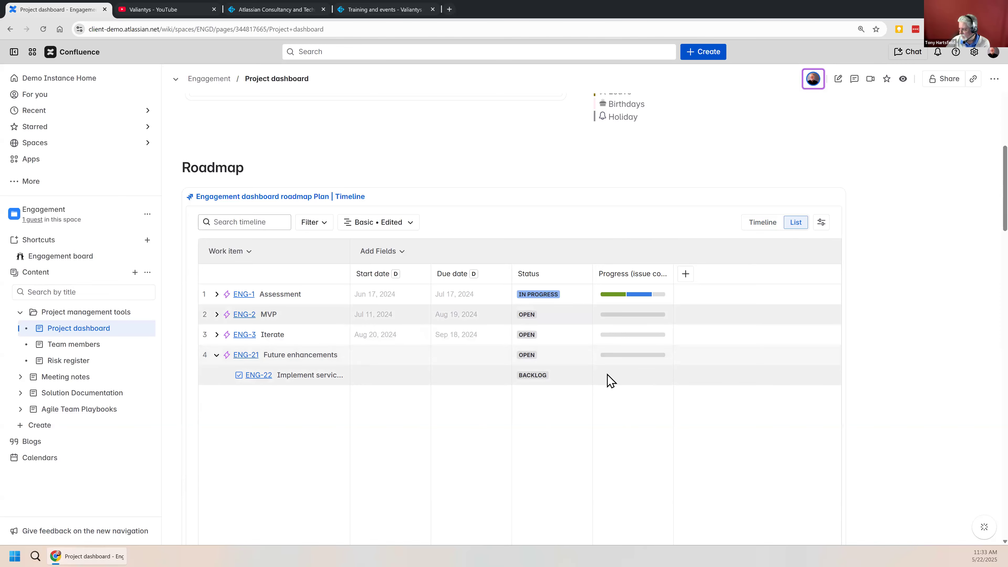
{"action": "left_click", "coordinate": [758, 225]}
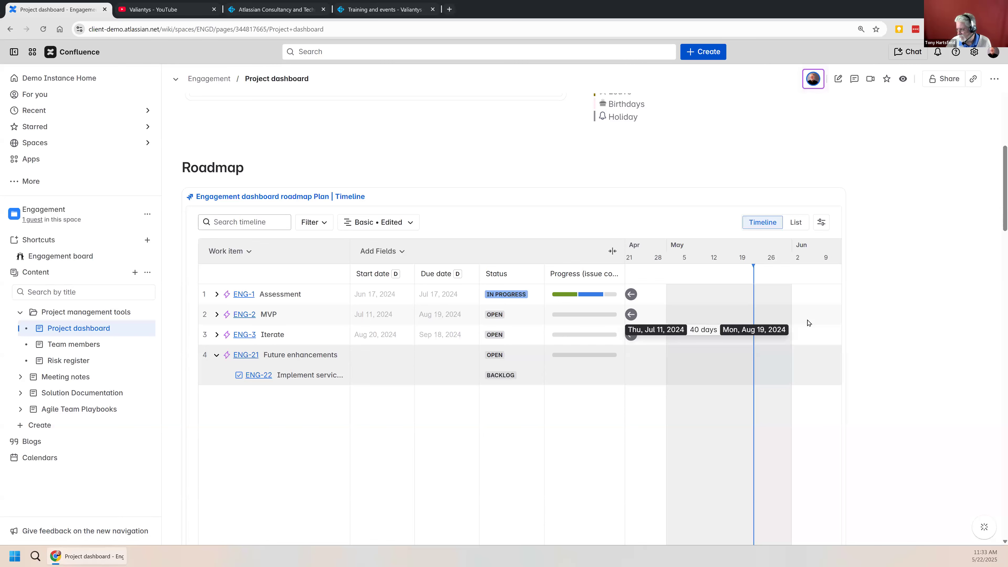
- Open the summary of ENG-5 for inline editing in the In progress table under Detailed progress and leave the field without editing
{"action": "scroll", "coordinate": [528, 272], "scroll_direction": "down", "scroll_amount": 5}
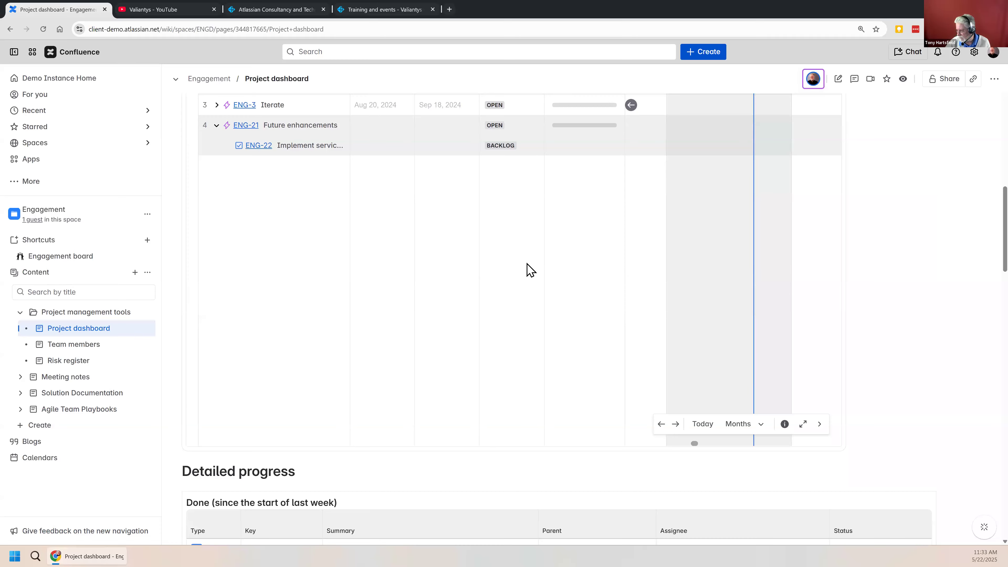
{"action": "scroll", "coordinate": [531, 263], "scroll_direction": "down", "scroll_amount": 3}
{"action": "scroll", "coordinate": [538, 248], "scroll_direction": "down", "scroll_amount": 5}
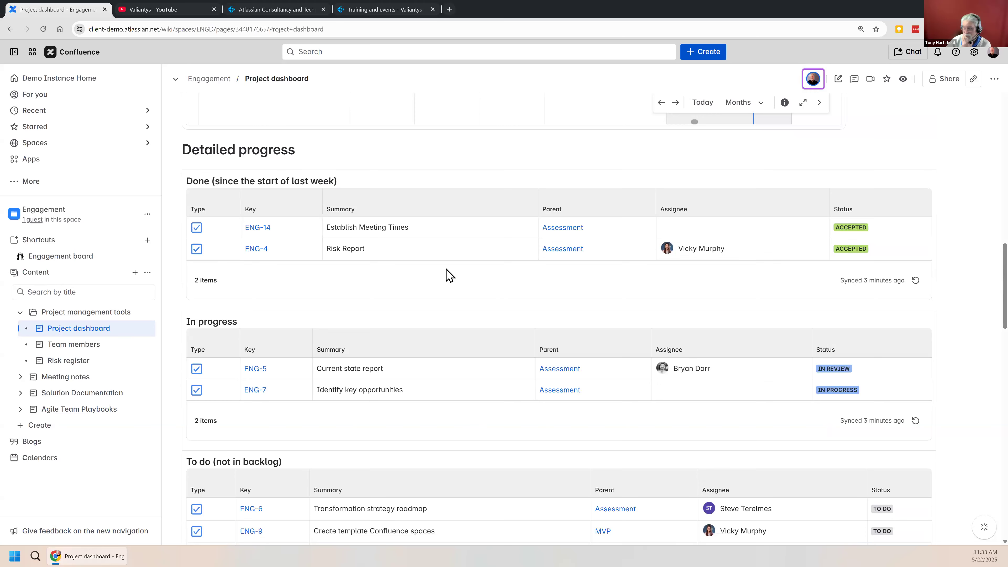
{"action": "scroll", "coordinate": [461, 247], "scroll_direction": "down", "scroll_amount": 1}
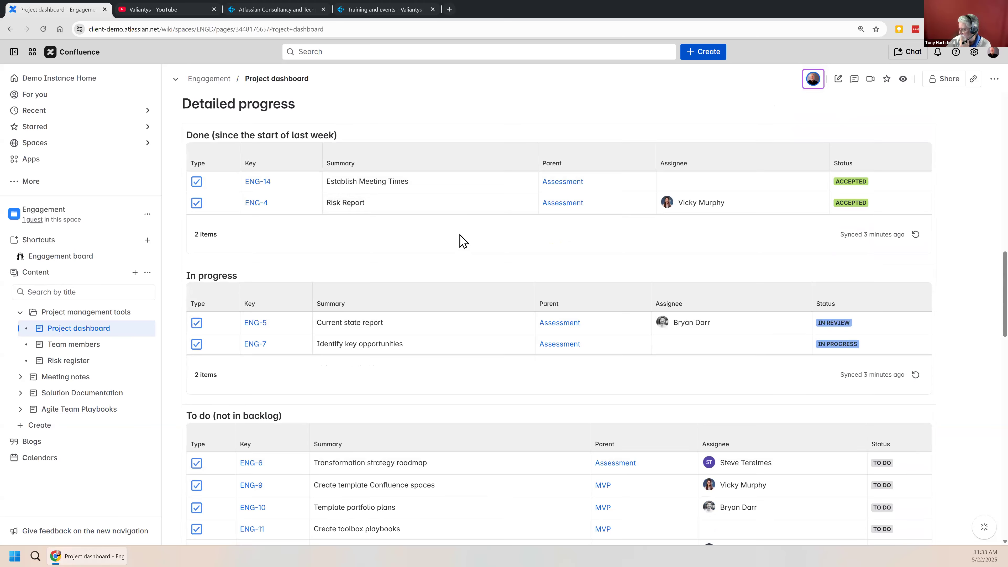
{"action": "scroll", "coordinate": [462, 242], "scroll_direction": "down", "scroll_amount": 1}
{"action": "scroll", "coordinate": [461, 238], "scroll_direction": "down", "scroll_amount": 1}
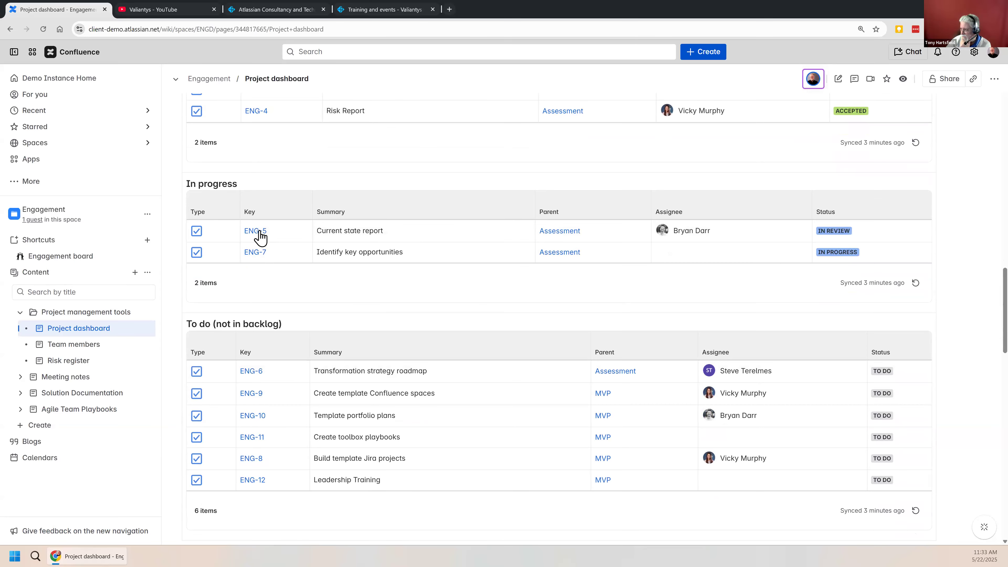
{"action": "mouse_move", "coordinate": [258, 232]}
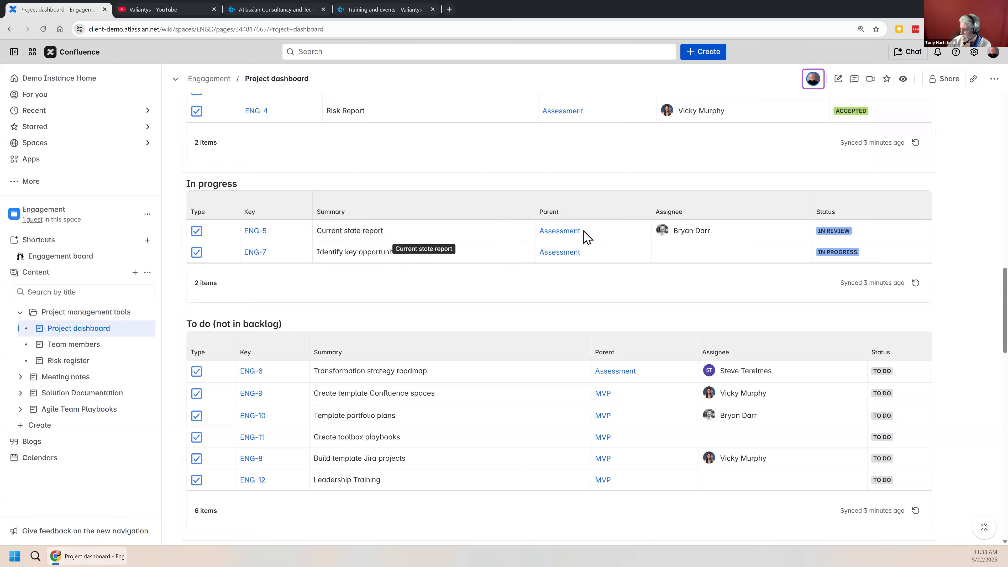
{"action": "left_click", "coordinate": [412, 235]}
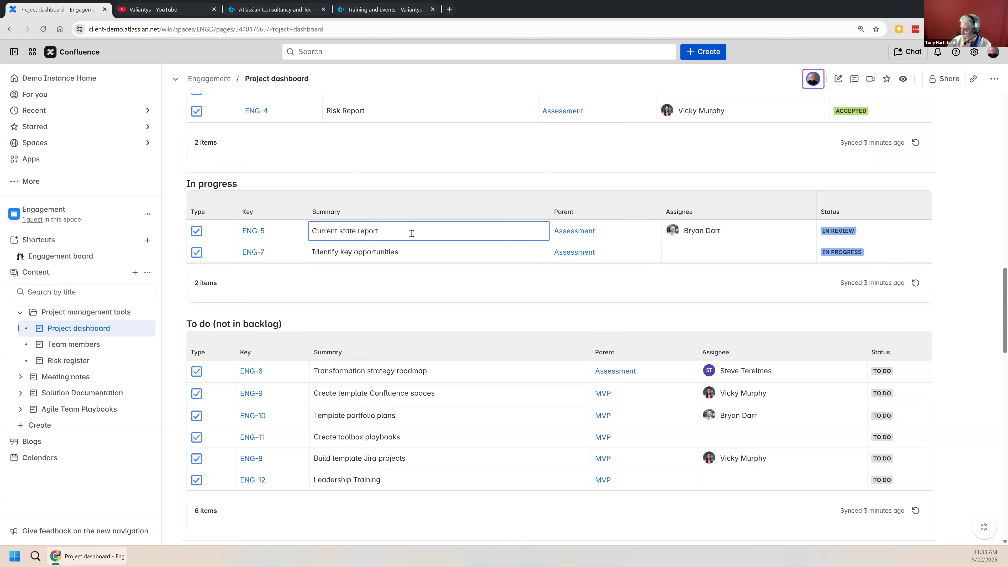
{"action": "left_click", "coordinate": [428, 183]}
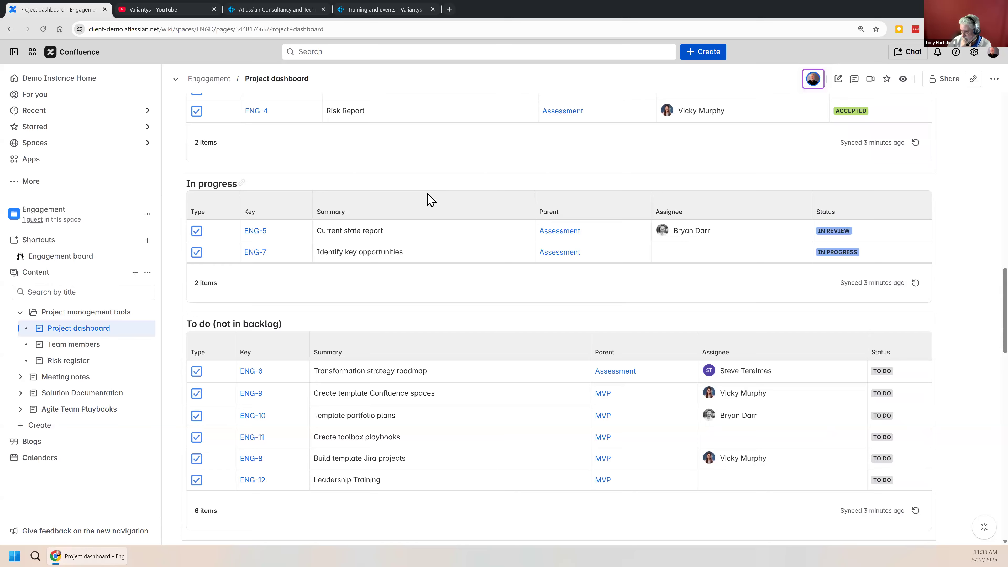
- Examine the To do table and the Training and Inspect and Adapt work items and pie charts under Progress by deliverable
{"action": "scroll", "coordinate": [427, 223], "scroll_direction": "down", "scroll_amount": 3}
{"action": "scroll", "coordinate": [436, 299], "scroll_direction": "down", "scroll_amount": 2}
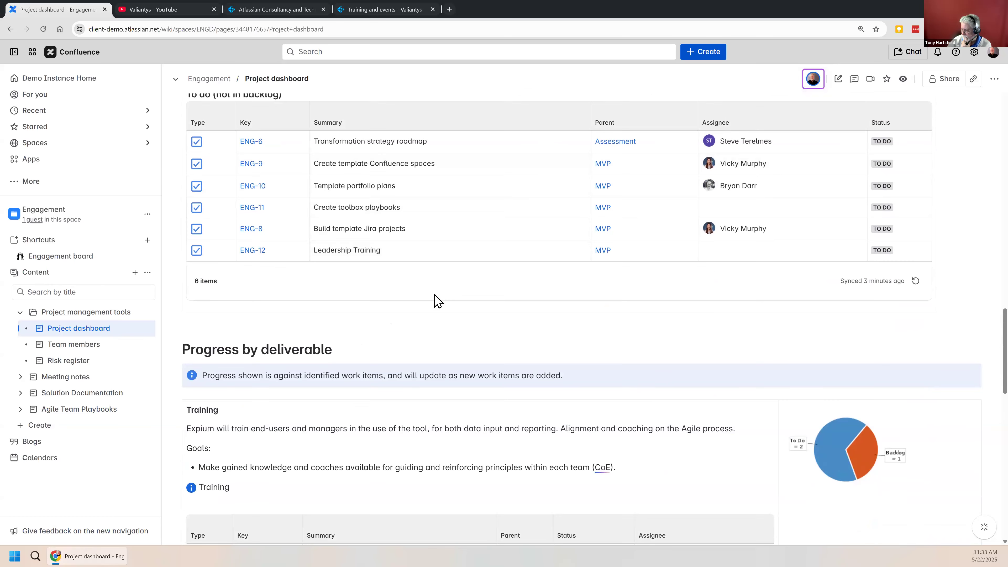
{"action": "scroll", "coordinate": [437, 298], "scroll_direction": "down", "scroll_amount": 3}
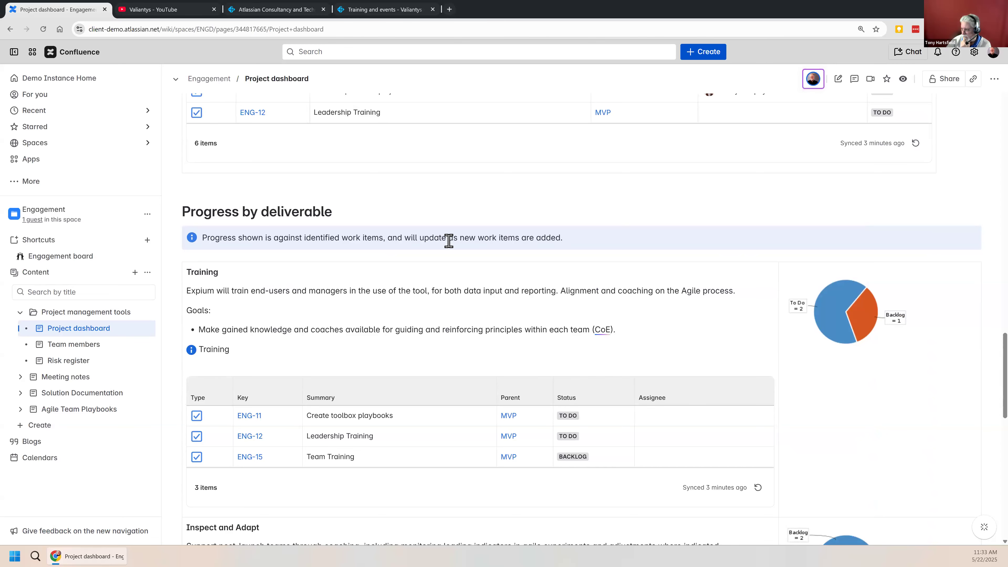
{"action": "scroll", "coordinate": [446, 244], "scroll_direction": "down", "scroll_amount": 1}
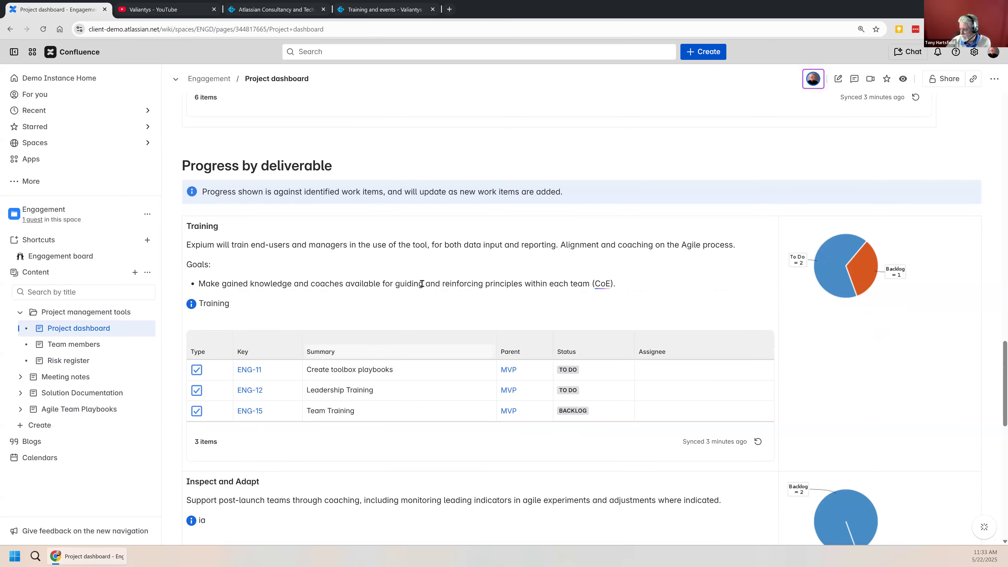
{"action": "scroll", "coordinate": [422, 283], "scroll_direction": "down", "scroll_amount": 3}
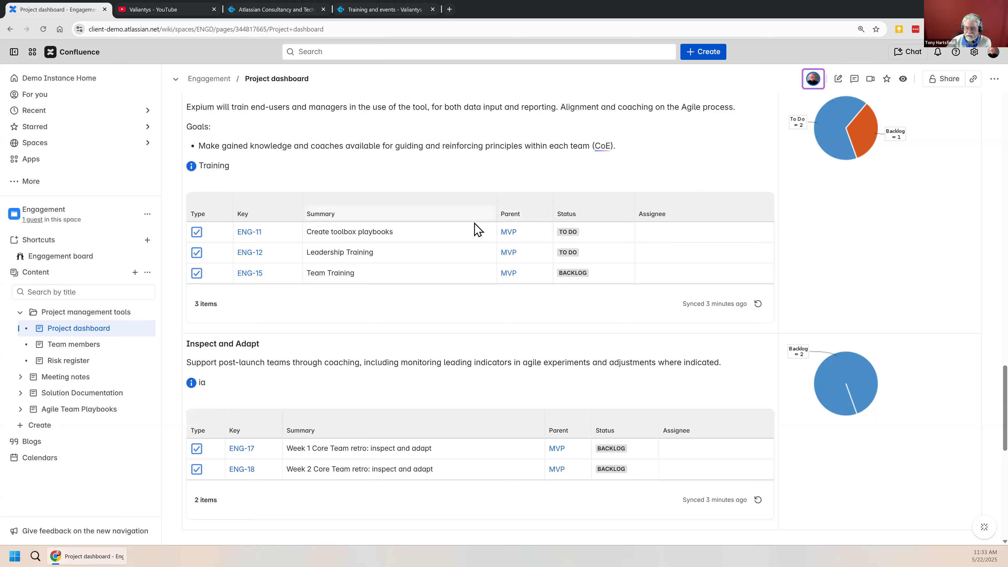
{"action": "scroll", "coordinate": [445, 238], "scroll_direction": "down", "scroll_amount": 2}
{"action": "scroll", "coordinate": [448, 238], "scroll_direction": "up", "scroll_amount": 4}
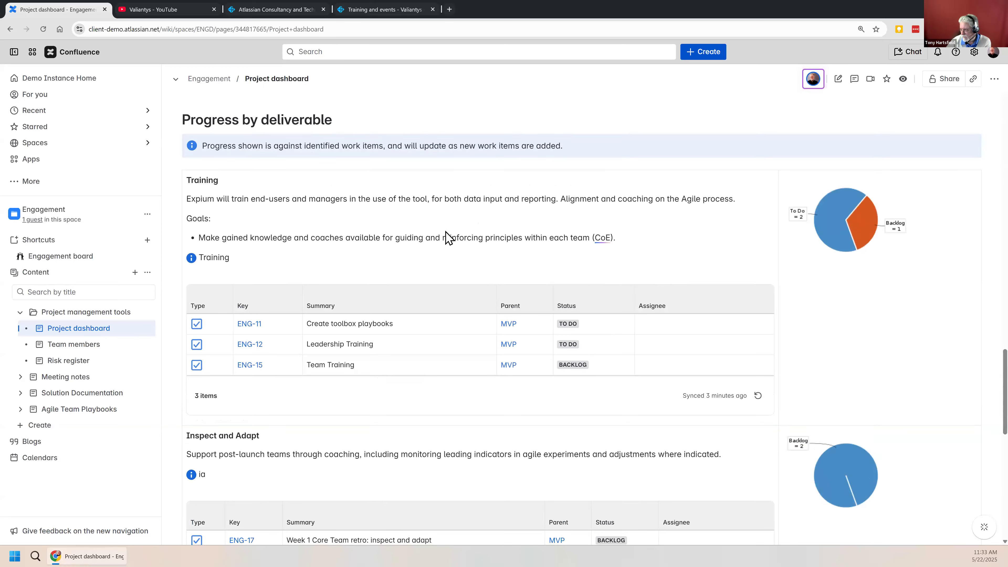
{"action": "scroll", "coordinate": [448, 238], "scroll_direction": "down", "scroll_amount": 2}
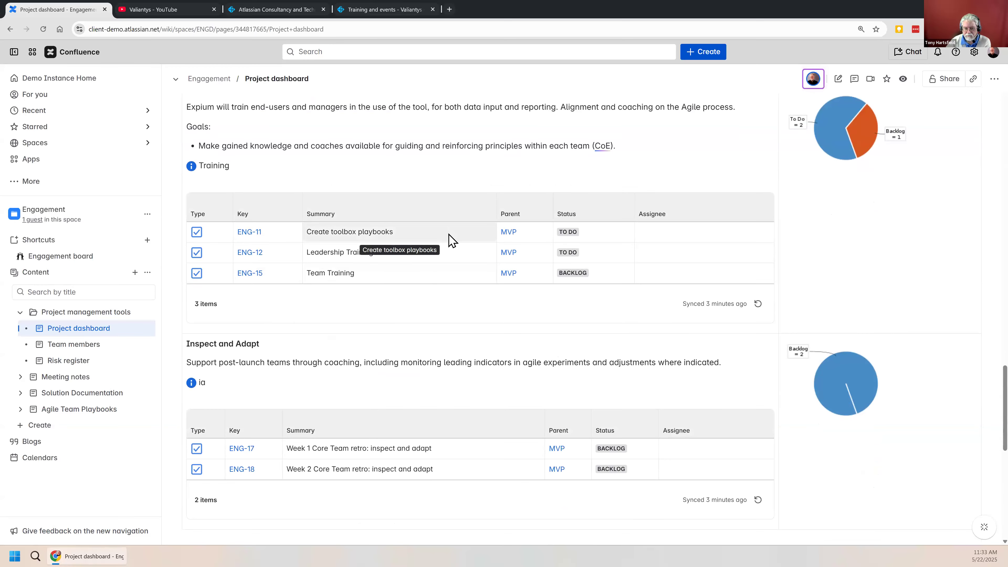
{"action": "scroll", "coordinate": [456, 262], "scroll_direction": "down", "scroll_amount": 2}
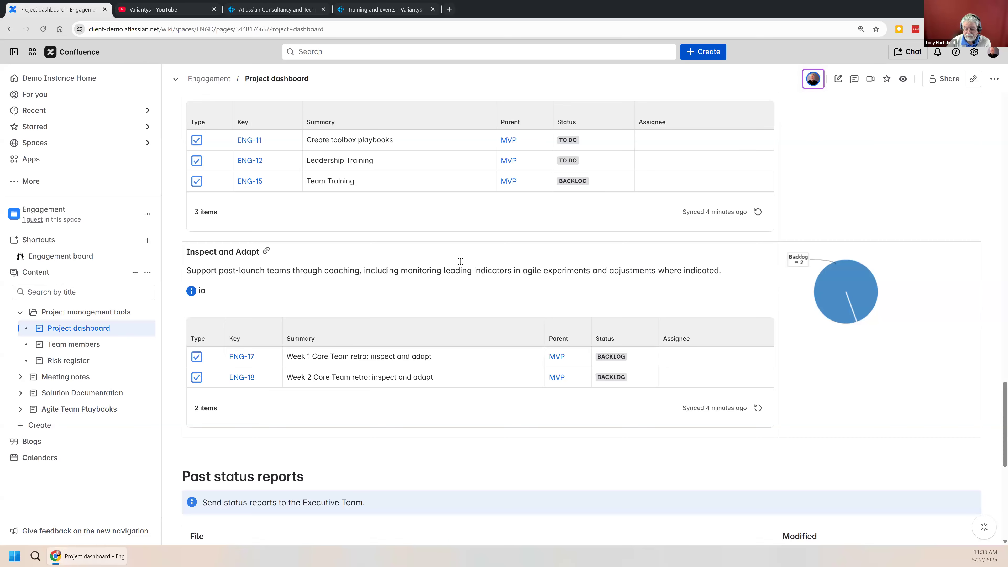
- Review the Past status reports section, then expand and collapse the Example SOW text below the attachments
{"action": "scroll", "coordinate": [460, 261], "scroll_direction": "down", "scroll_amount": 6}
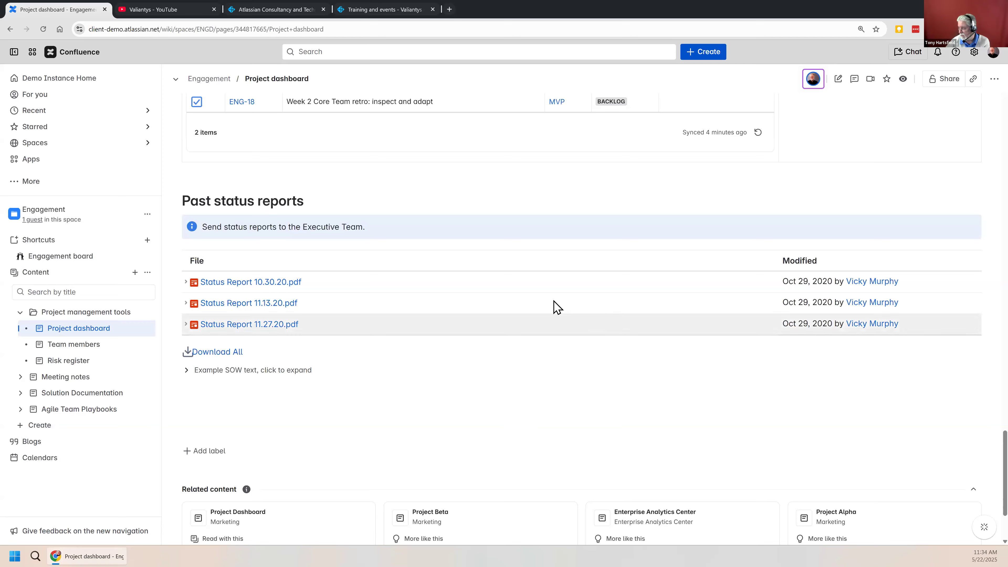
{"action": "scroll", "coordinate": [554, 306], "scroll_direction": "up", "scroll_amount": 5}
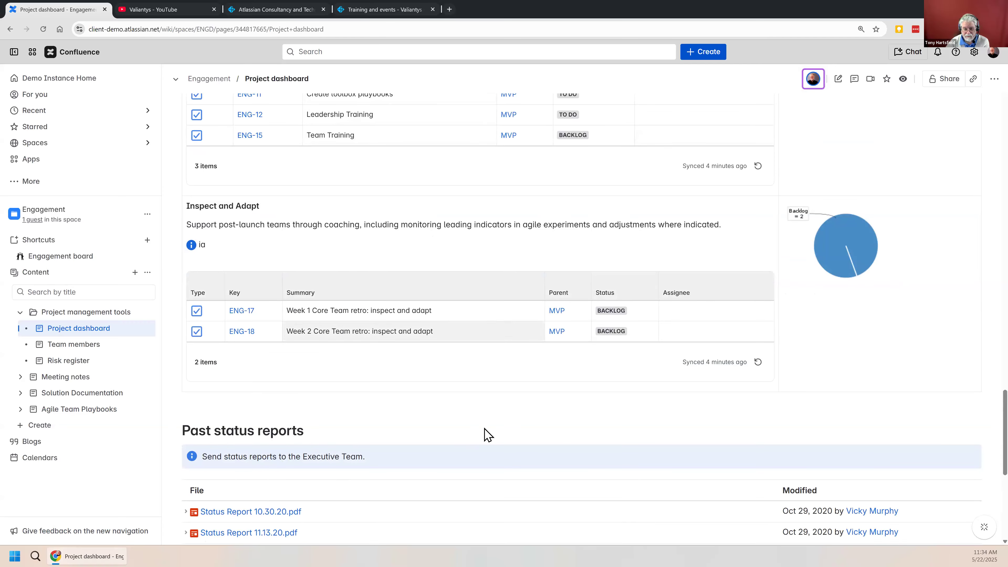
{"action": "scroll", "coordinate": [482, 421], "scroll_direction": "down", "scroll_amount": 7}
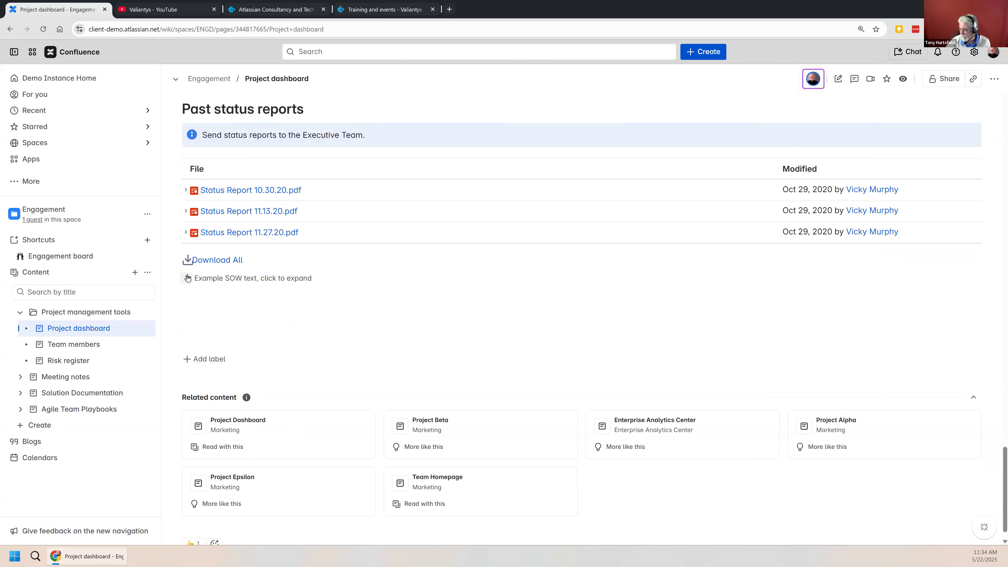
{"action": "left_click", "coordinate": [188, 279]}
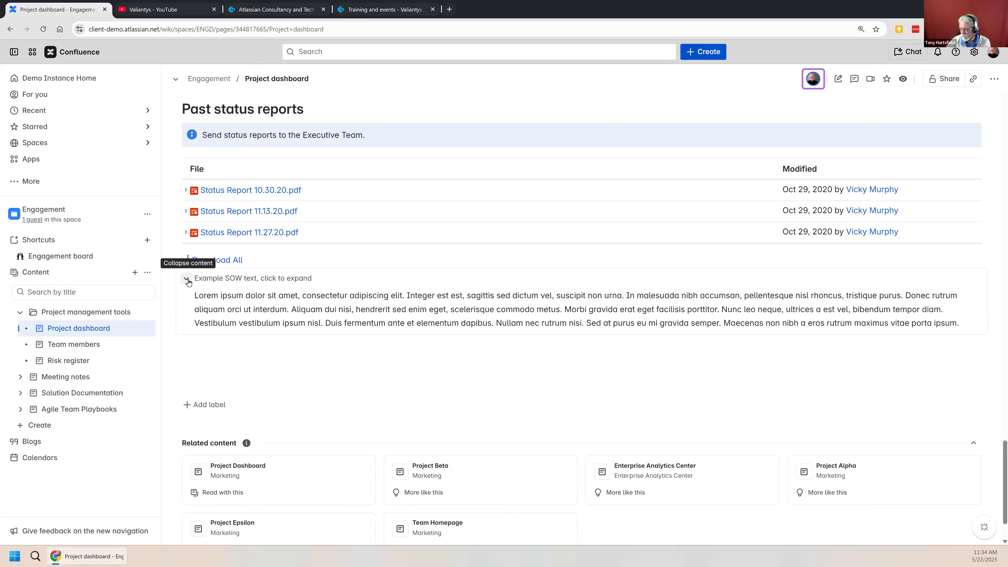
{"action": "left_click", "coordinate": [187, 279]}
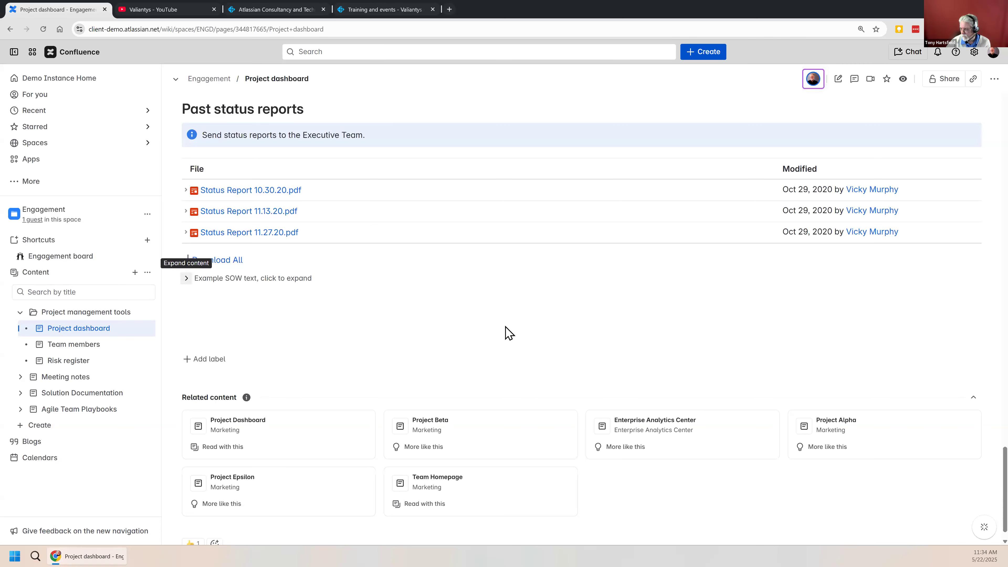
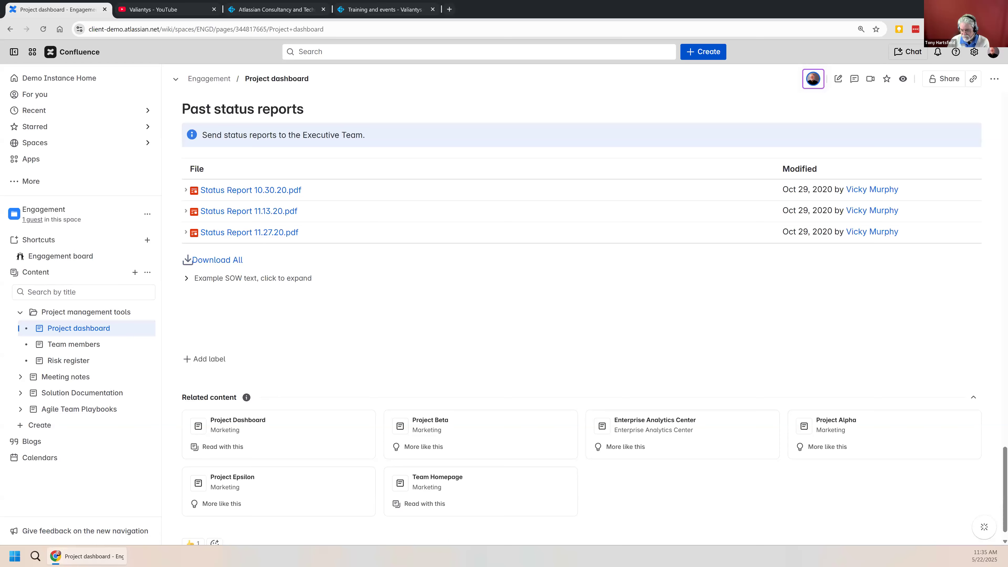
- Open the Team members page under Project management tools and preview the Risk register page's summary
{"action": "scroll", "coordinate": [556, 274], "scroll_direction": "down", "scroll_amount": 1}
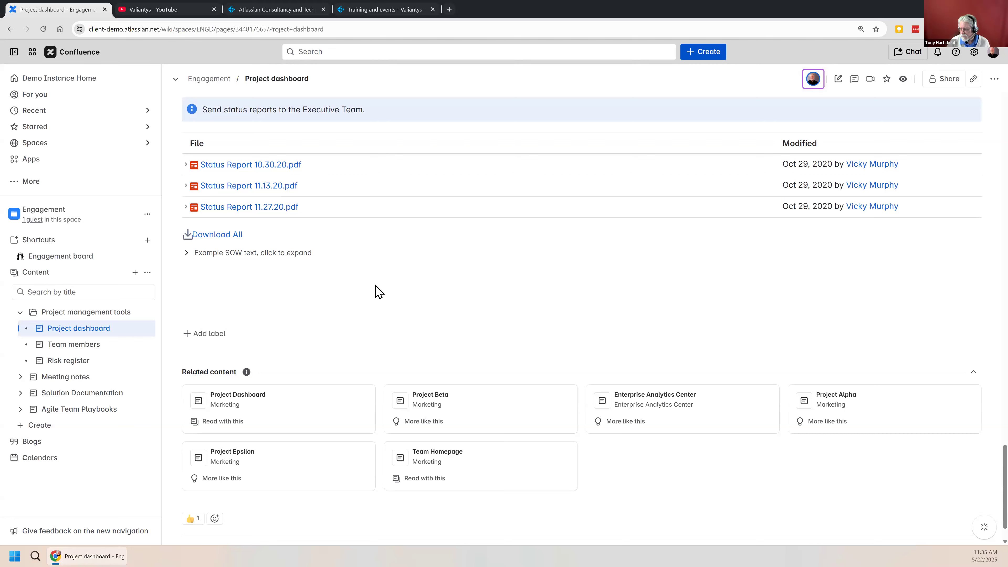
{"action": "mouse_move", "coordinate": [51, 335]}
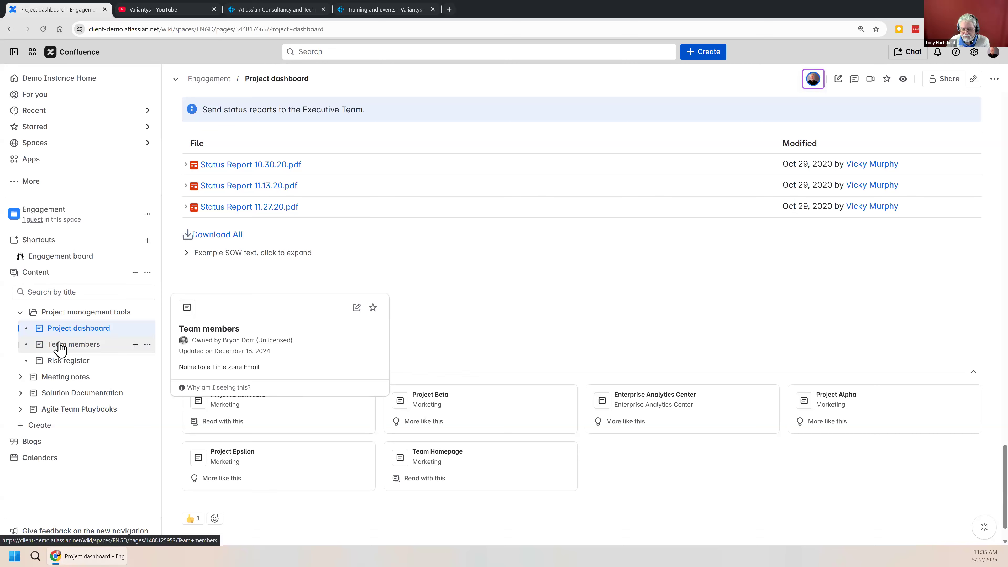
{"action": "left_click", "coordinate": [67, 350]}
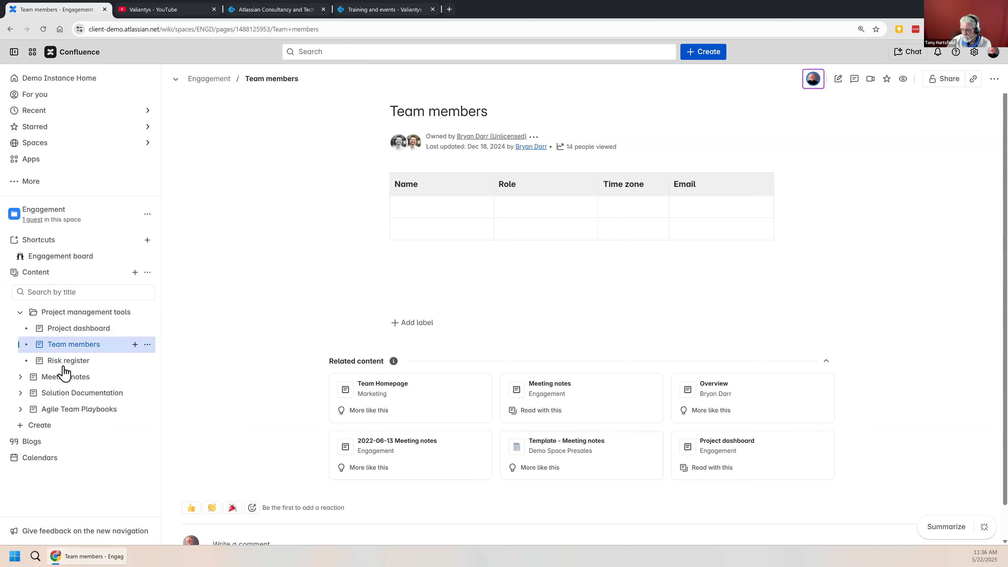
{"action": "mouse_move", "coordinate": [66, 369]}
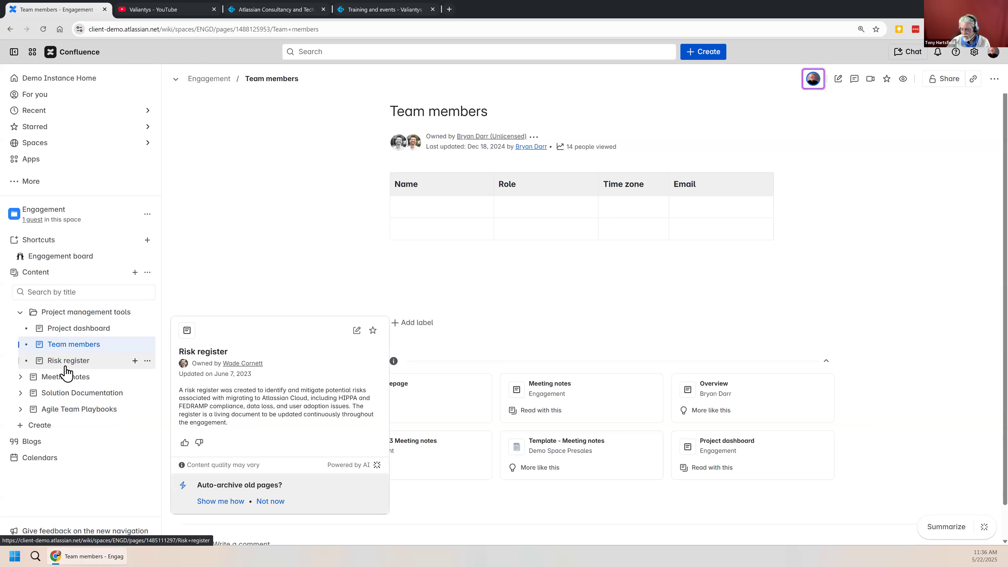
- Expand Meeting notes in the page tree and open its page to review the incomplete tasks, decisions and All meeting notes list
{"action": "left_click", "coordinate": [19, 377]}
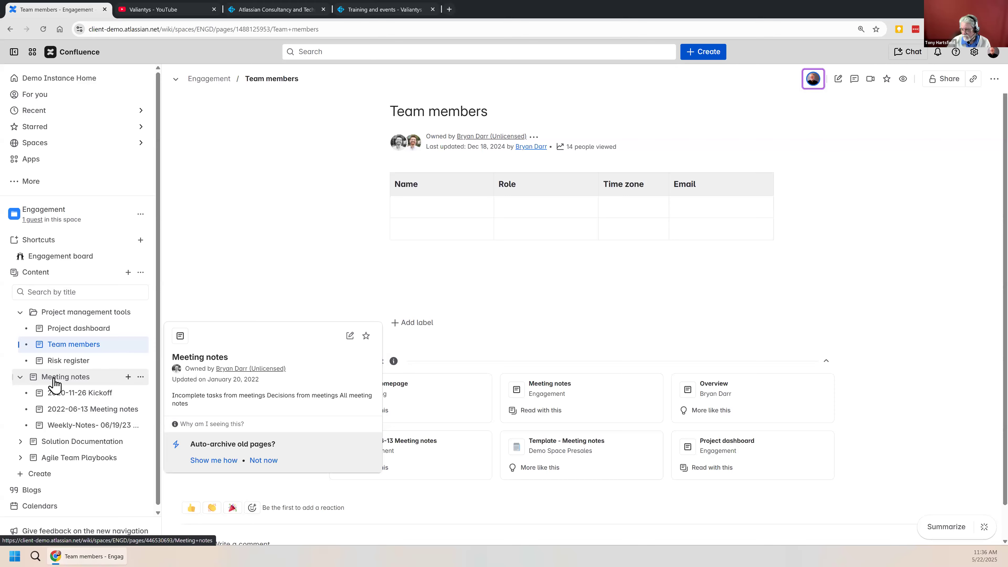
{"action": "left_click", "coordinate": [63, 382]}
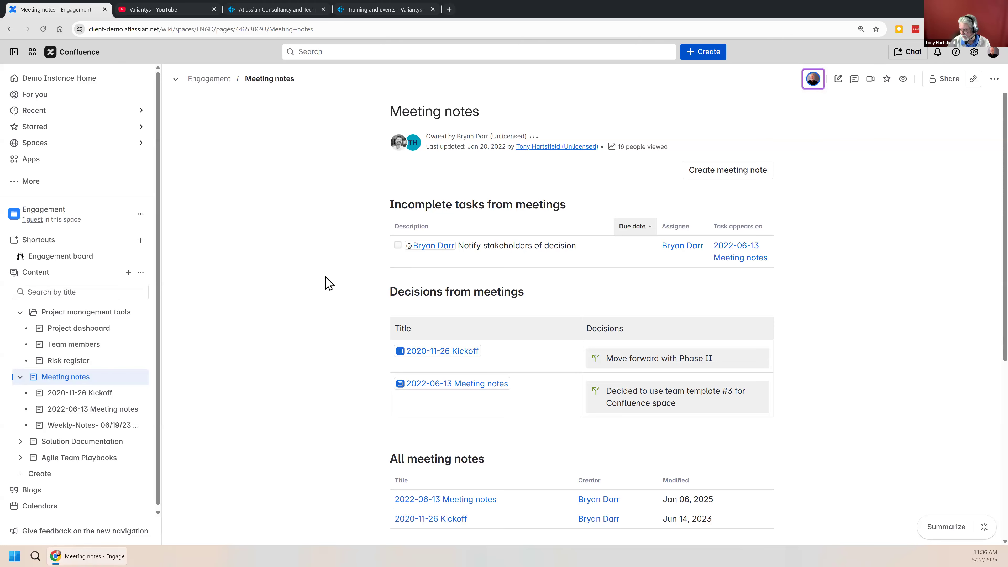
{"action": "scroll", "coordinate": [329, 279], "scroll_direction": "down", "scroll_amount": 3}
{"action": "scroll", "coordinate": [325, 262], "scroll_direction": "down", "scroll_amount": 2}
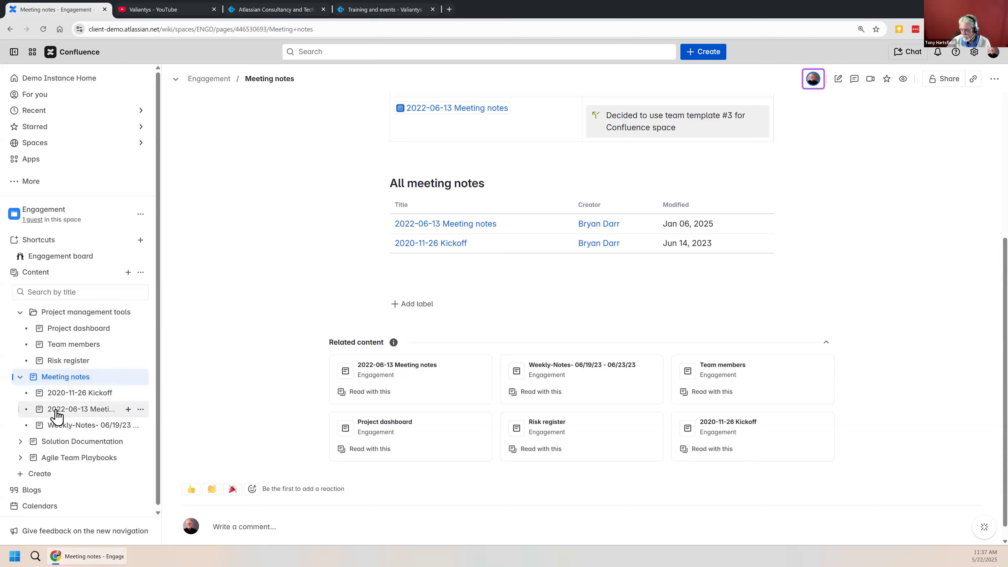
- Collapse Meeting notes and expand Solution Documentation and Agile Team Playbooks in the page tree to show their child pages
{"action": "left_click", "coordinate": [20, 377]}
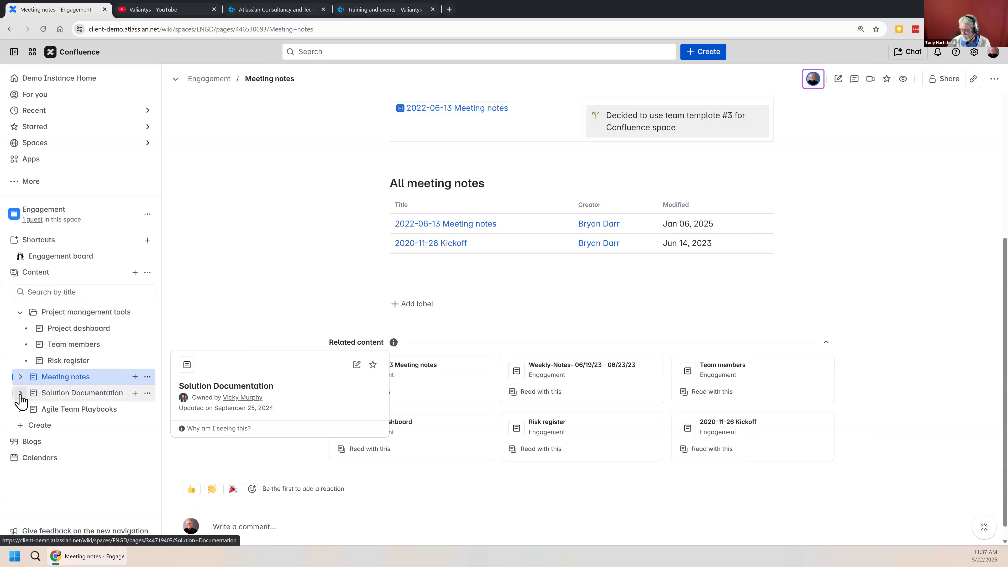
{"action": "left_click", "coordinate": [20, 393]}
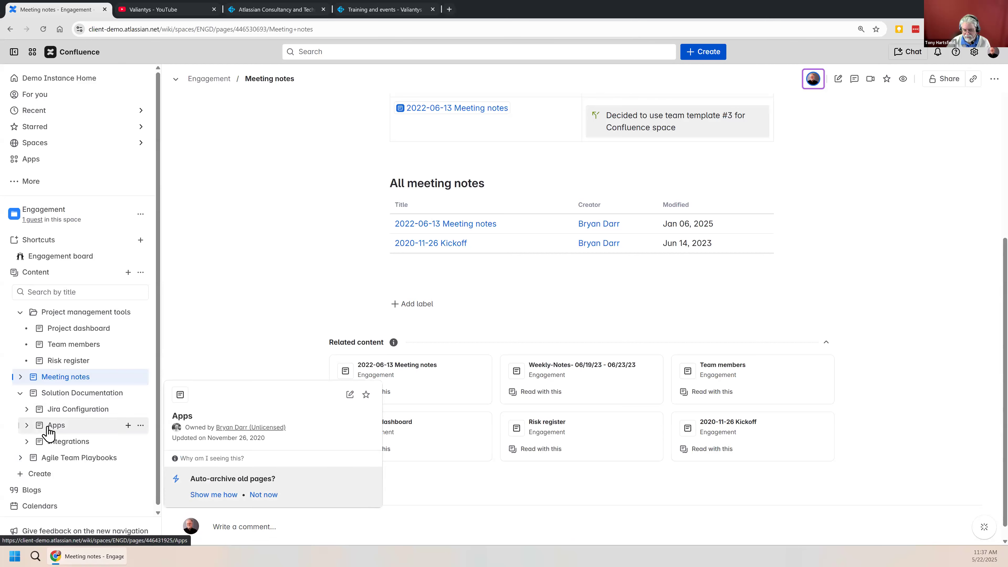
{"action": "mouse_move", "coordinate": [54, 448]}
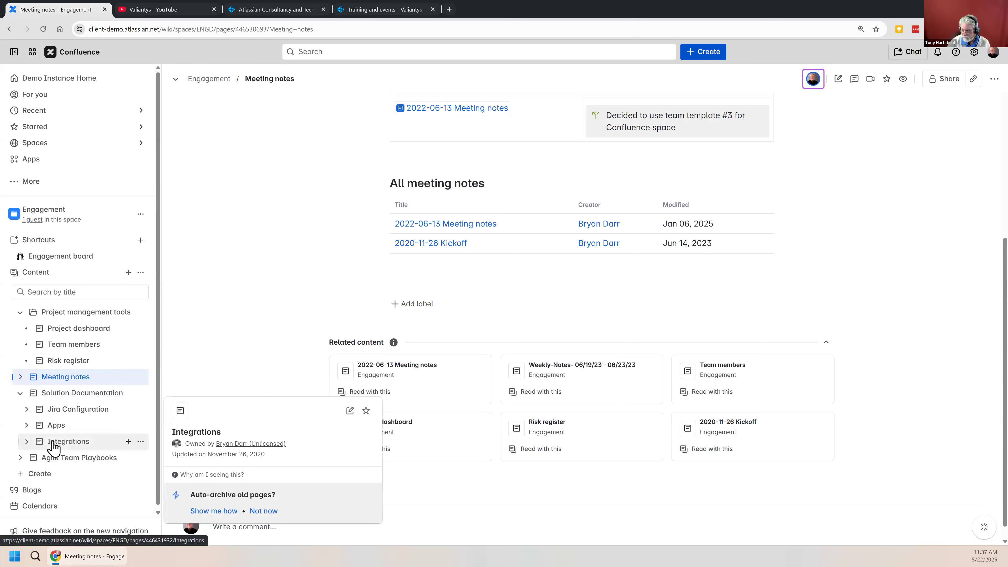
{"action": "left_click", "coordinate": [20, 461]}
{"action": "scroll", "coordinate": [66, 461], "scroll_direction": "down", "scroll_amount": 1}
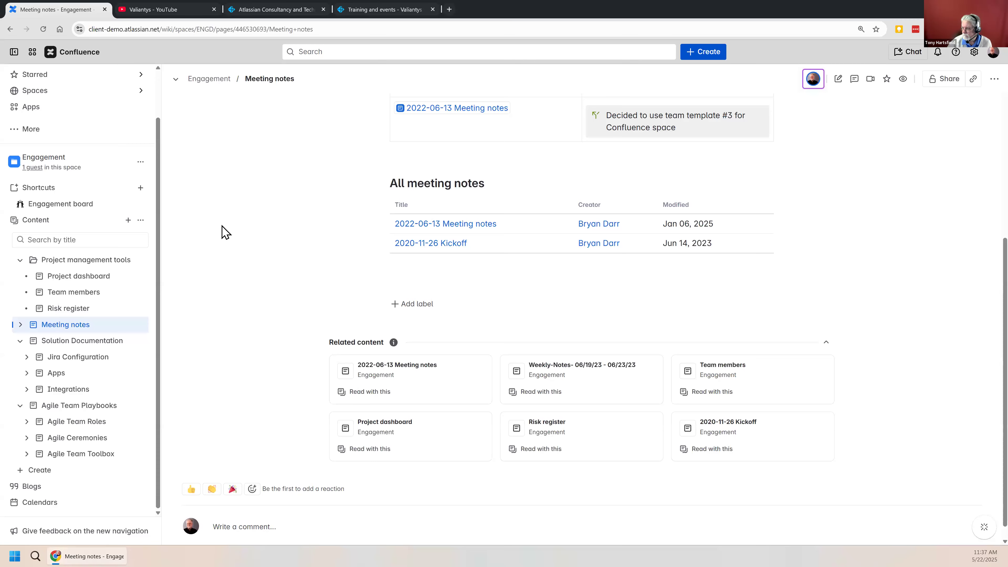
- Go back to the Editing Capabilities in Confluence page and review its content down through the Linking section
{"action": "scroll", "coordinate": [220, 234], "scroll_direction": "up", "scroll_amount": 3}
{"action": "scroll", "coordinate": [56, 287], "scroll_direction": "up", "scroll_amount": 2}
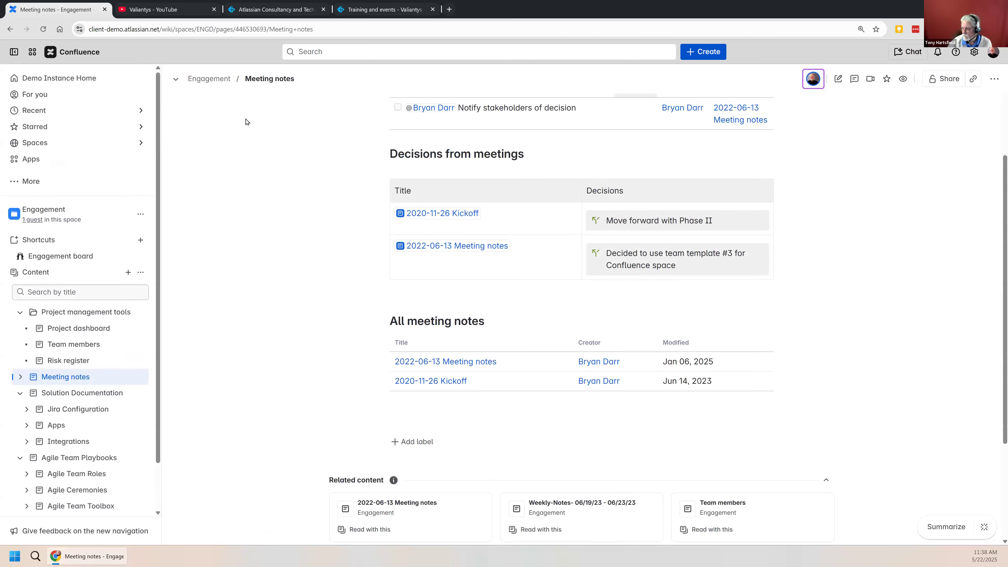
{"action": "left_click", "coordinate": [11, 28]}
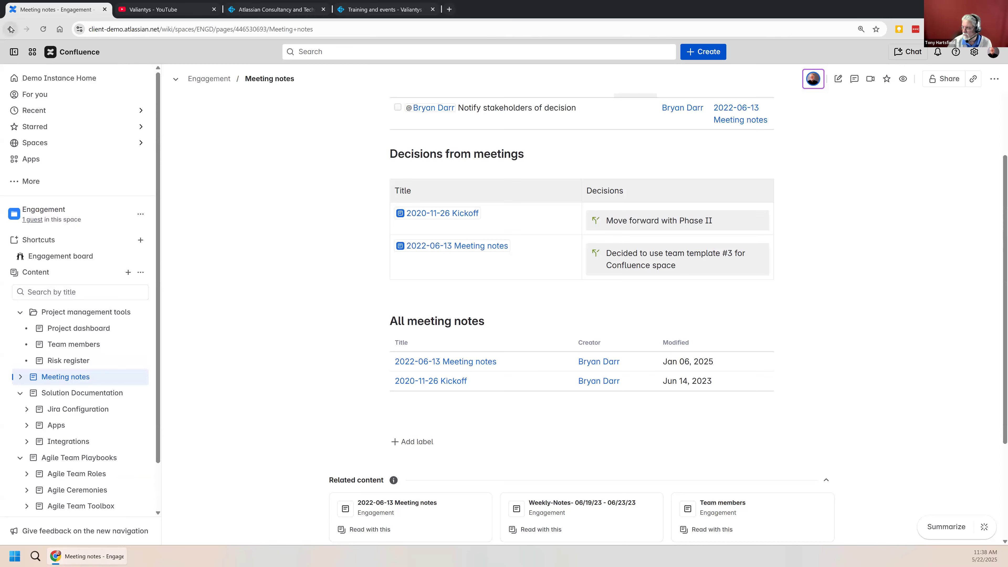
{"action": "left_click", "coordinate": [11, 29]}
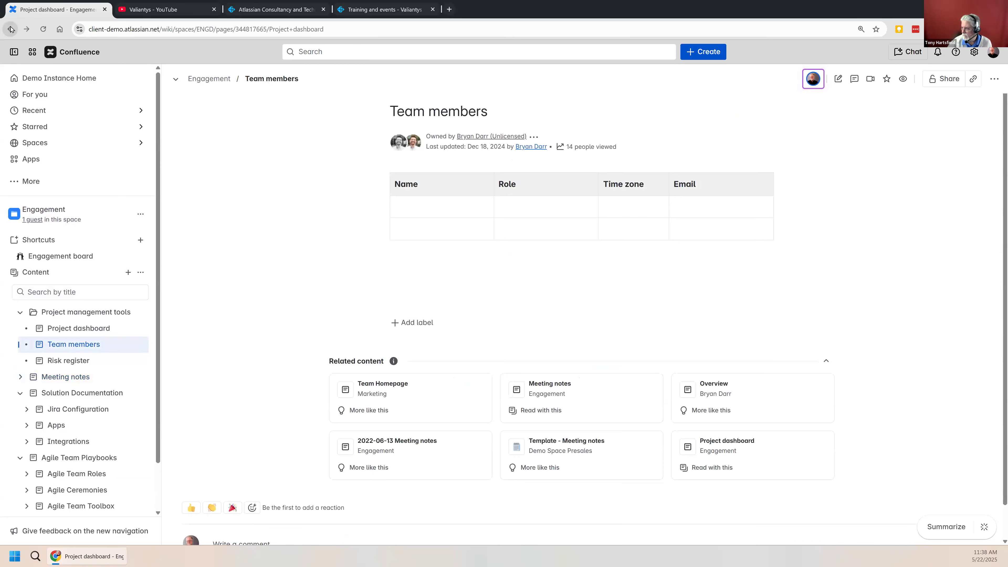
{"action": "left_click", "coordinate": [11, 29]}
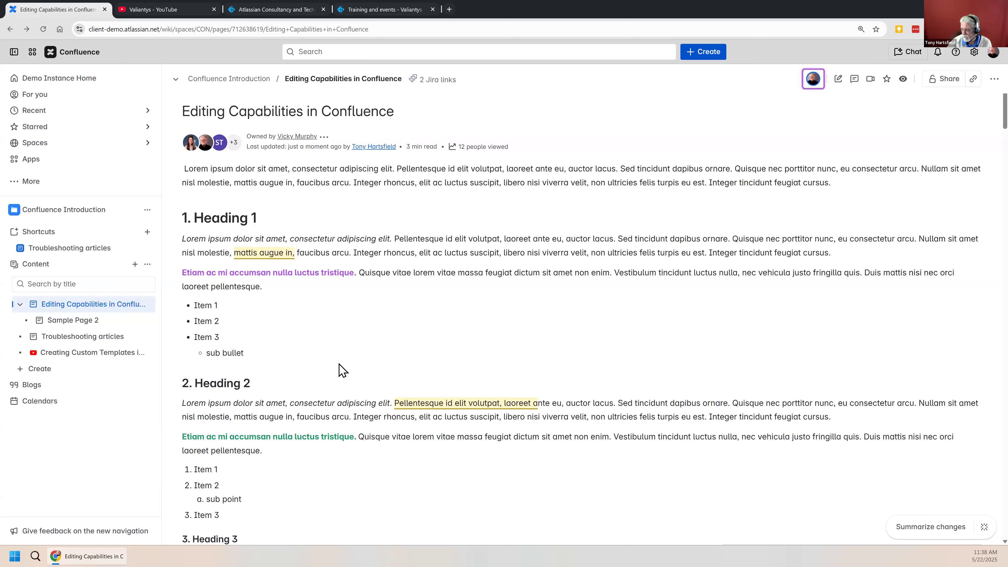
{"action": "scroll", "coordinate": [377, 397], "scroll_direction": "down", "scroll_amount": 6}
{"action": "scroll", "coordinate": [416, 449], "scroll_direction": "down", "scroll_amount": 15}
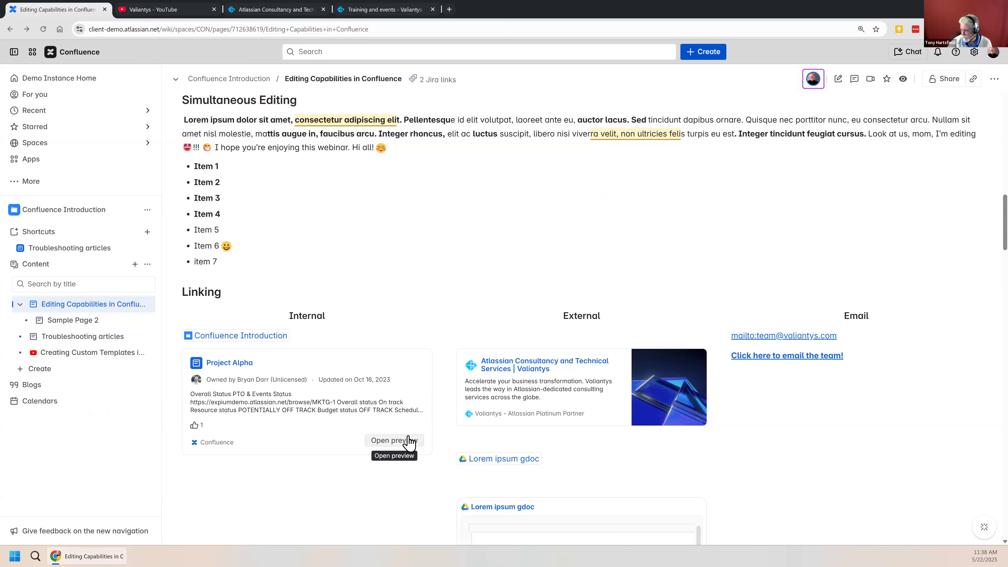
{"action": "scroll", "coordinate": [409, 442], "scroll_direction": "down", "scroll_amount": 4}
{"action": "scroll", "coordinate": [407, 441], "scroll_direction": "down", "scroll_amount": 6}
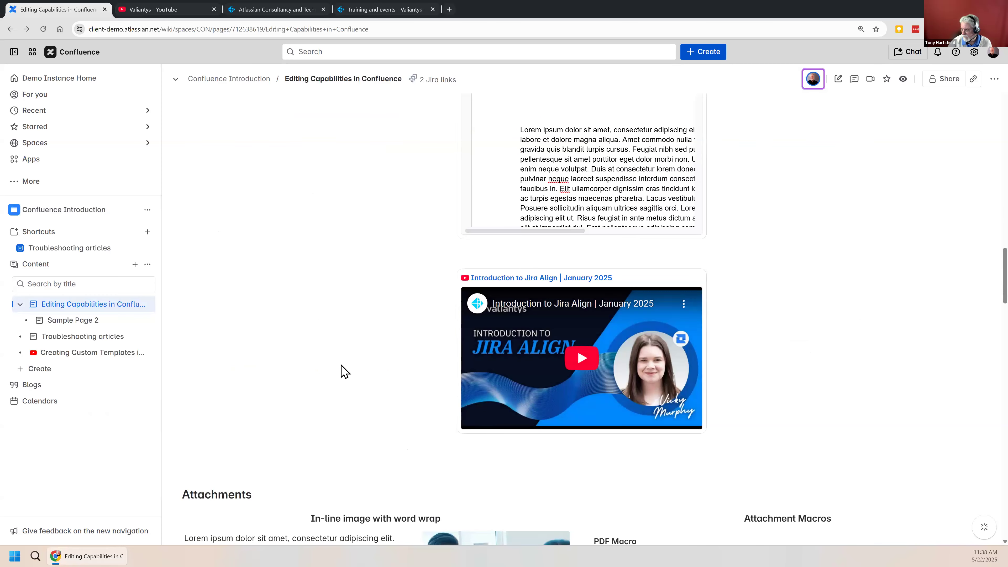
{"action": "scroll", "coordinate": [342, 371], "scroll_direction": "up", "scroll_amount": 3}
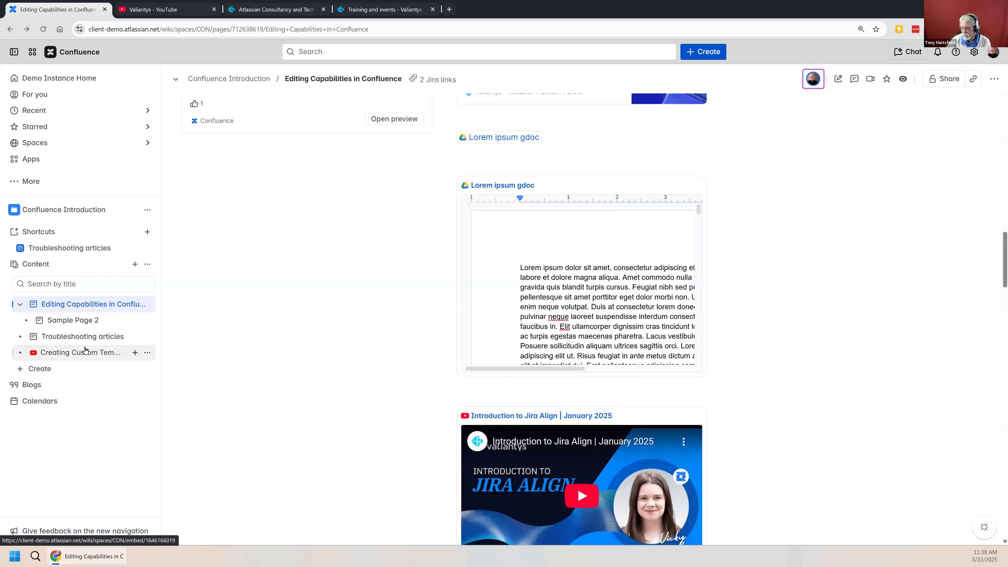
- Open the embedded Creating Custom Templates in Confluence video page from the Confluence Introduction page tree
{"action": "mouse_move", "coordinate": [84, 350]}
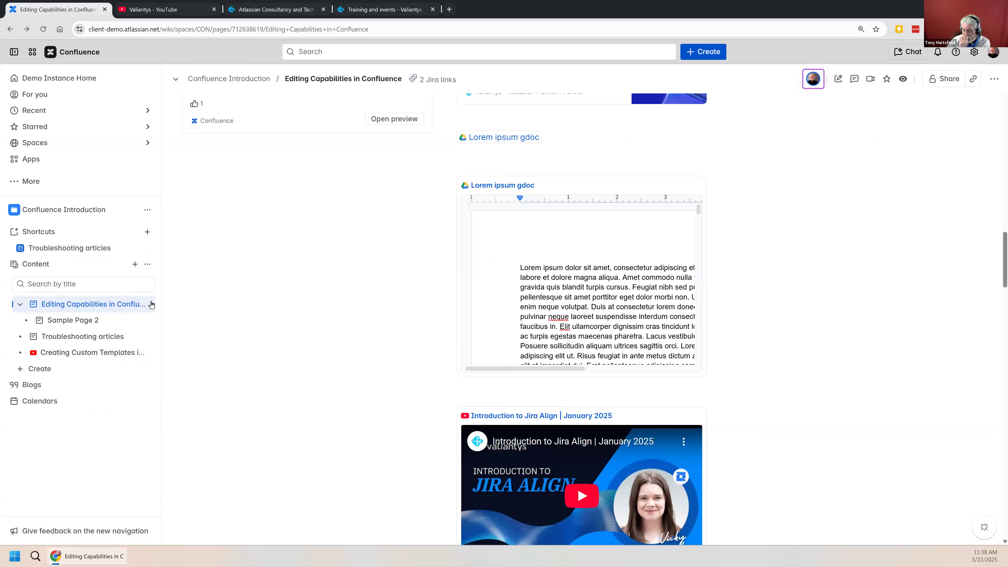
{"action": "left_click", "coordinate": [61, 353]}
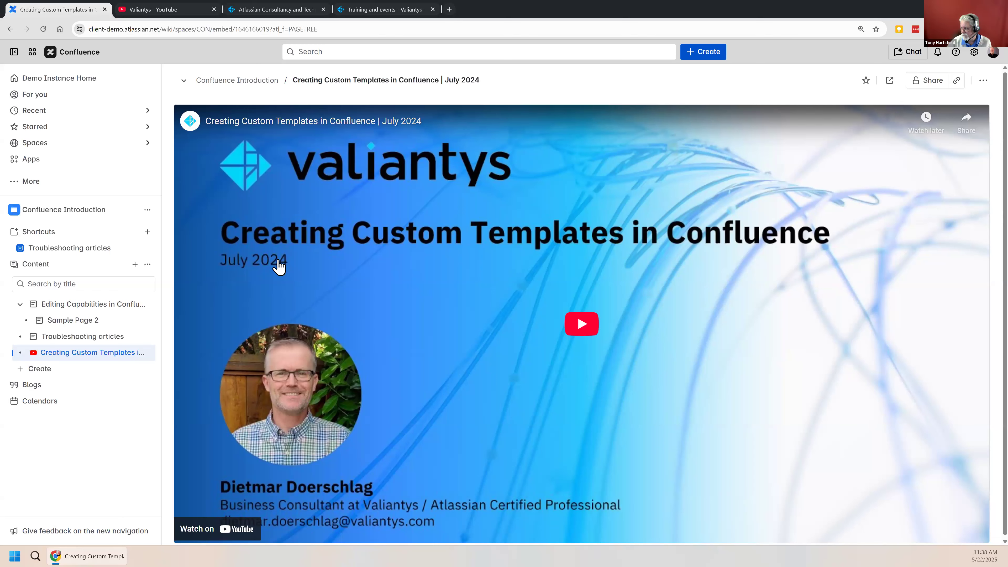
{"action": "scroll", "coordinate": [332, 325], "scroll_direction": "down", "scroll_amount": 1}
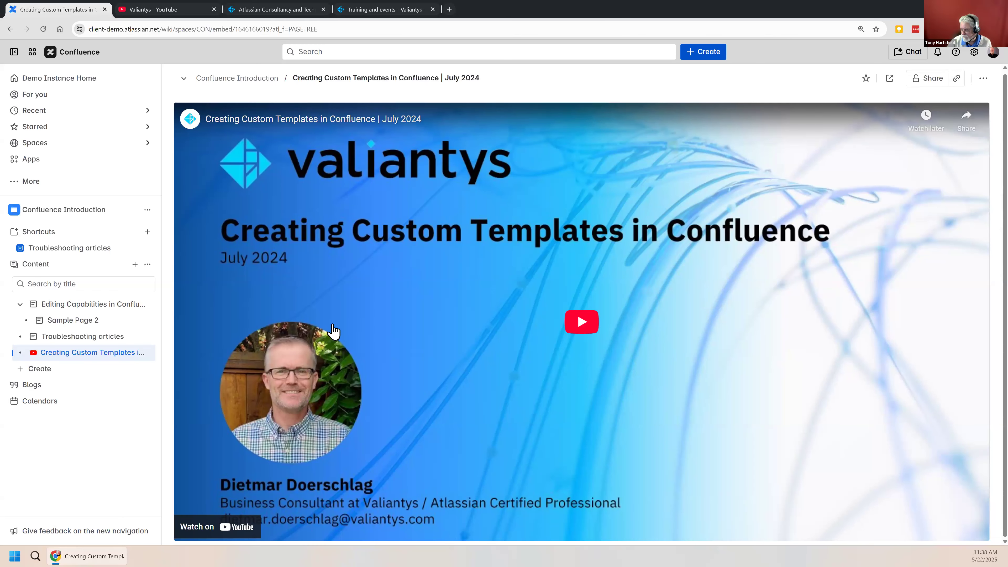
{"action": "scroll", "coordinate": [332, 278], "scroll_direction": "up", "scroll_amount": 1}
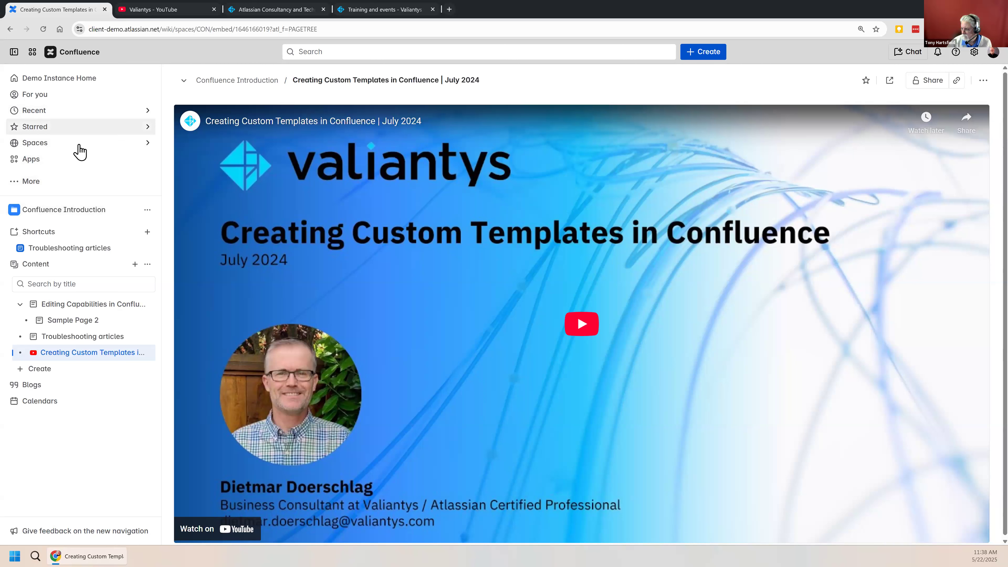
- Switch to the Marketing space and review the page list and Recent updates on its home page
{"action": "left_click", "coordinate": [51, 146]}
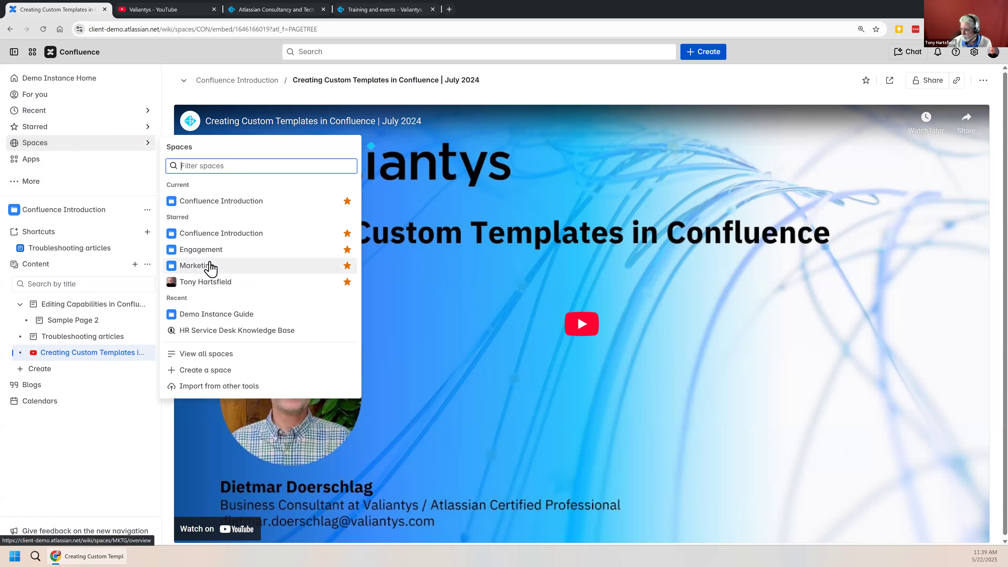
{"action": "left_click", "coordinate": [208, 266]}
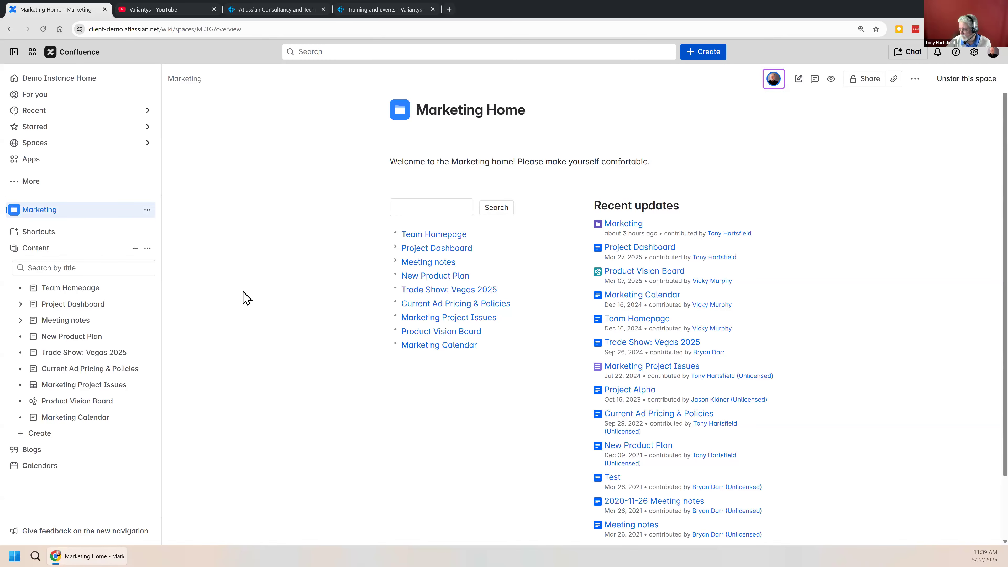
{"action": "scroll", "coordinate": [242, 292], "scroll_direction": "down", "scroll_amount": 2}
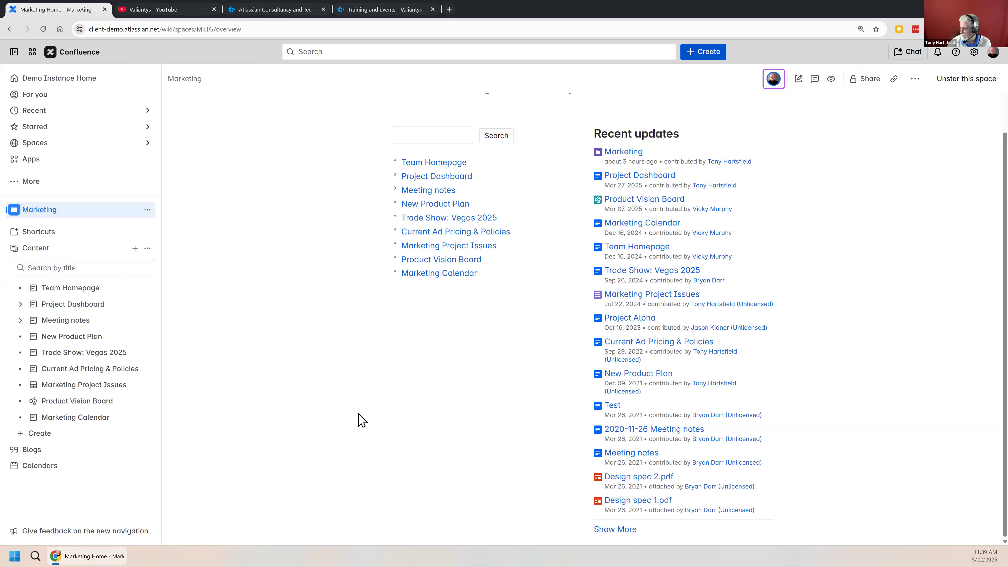
{"action": "scroll", "coordinate": [360, 419], "scroll_direction": "up", "scroll_amount": 2}
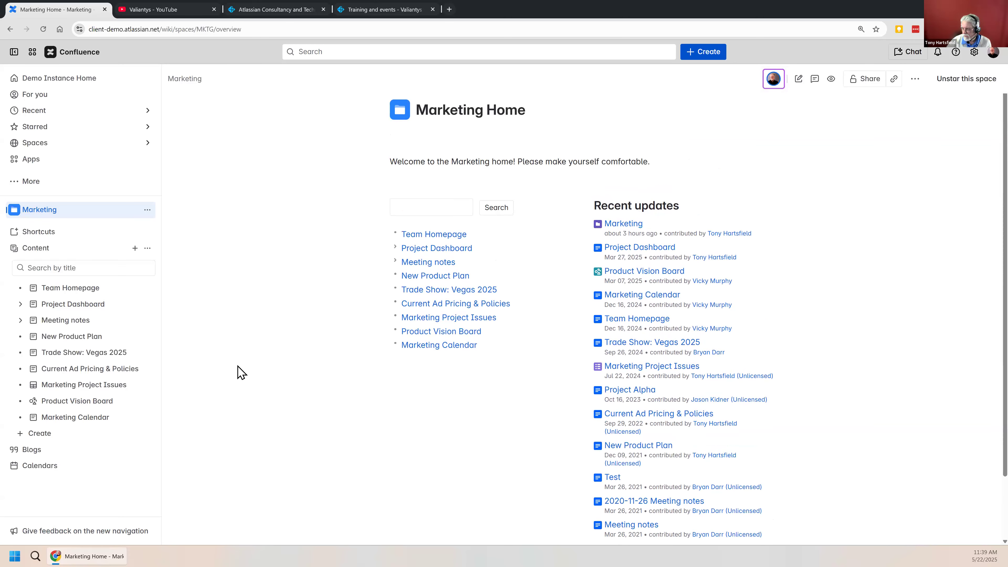
- Open the Marketing Team Homepage and review its About Marketing, Where to find us and Meet the team sections
{"action": "left_click", "coordinate": [58, 296]}
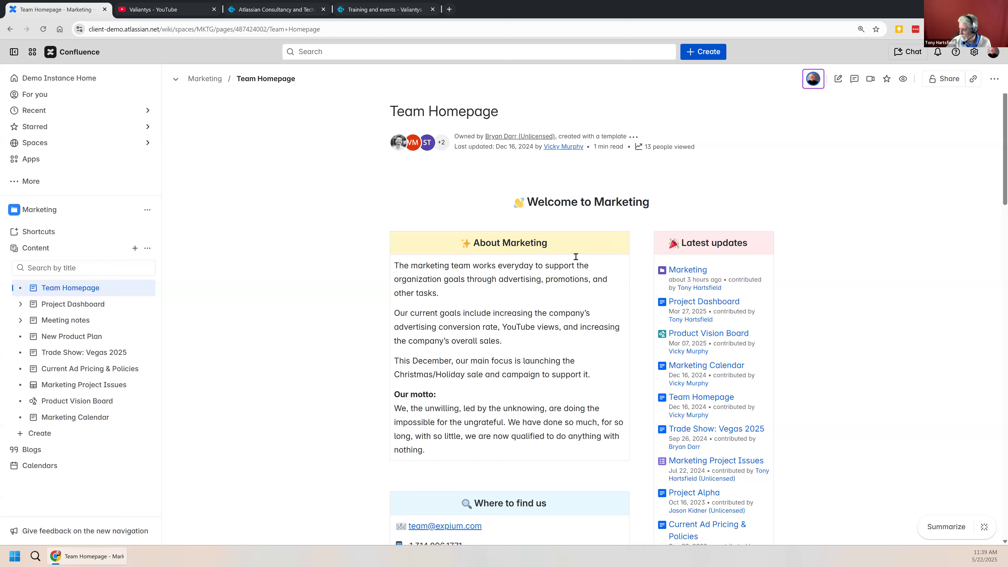
{"action": "scroll", "coordinate": [533, 331], "scroll_direction": "down", "scroll_amount": 3}
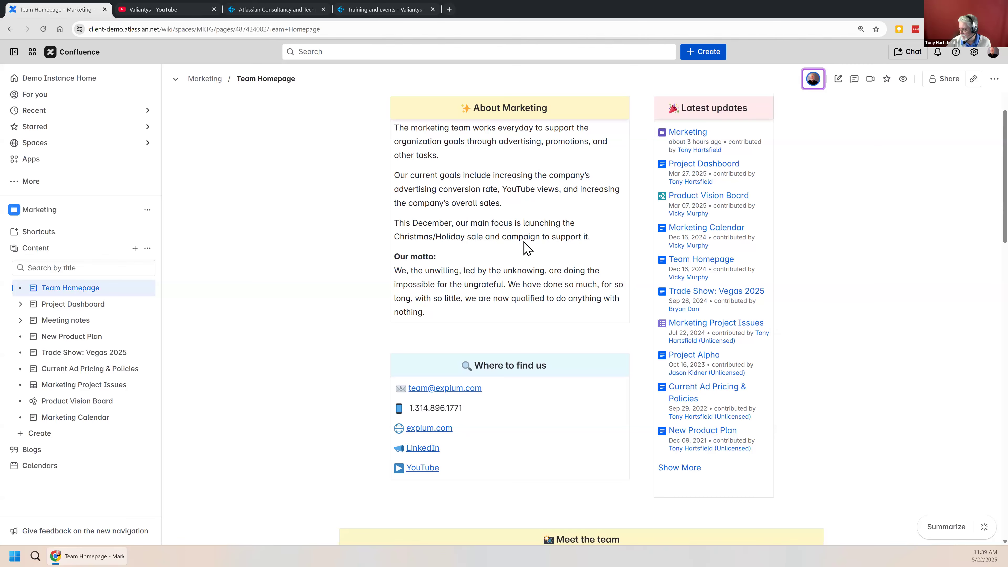
{"action": "scroll", "coordinate": [555, 223], "scroll_direction": "down", "scroll_amount": 3}
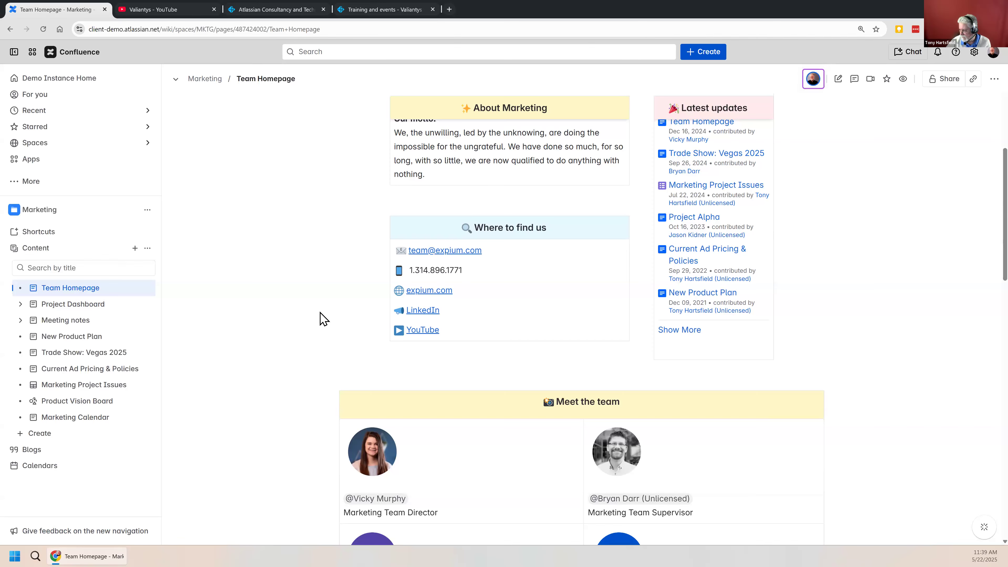
{"action": "scroll", "coordinate": [314, 321], "scroll_direction": "down", "scroll_amount": 4}
{"action": "scroll", "coordinate": [309, 323], "scroll_direction": "down", "scroll_amount": 2}
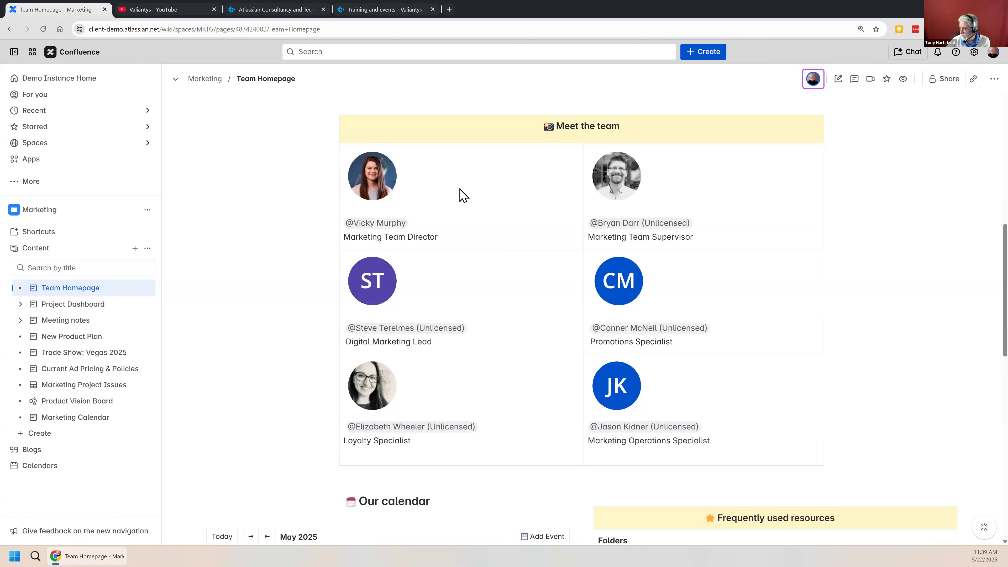
{"action": "mouse_move", "coordinate": [356, 192]}
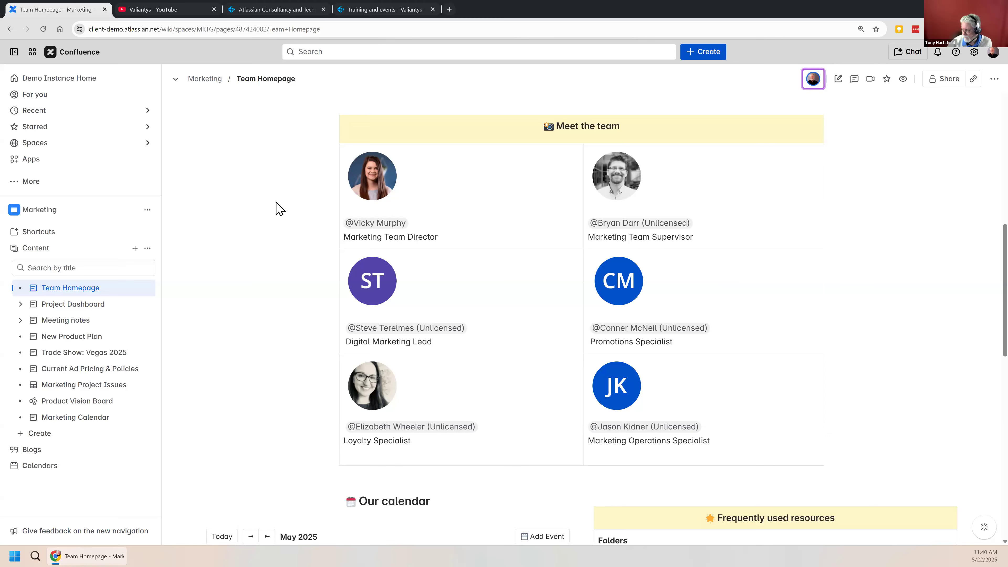
- Examine the Our calendar, Frequently used resources and Other resources in this space sections of the Team Homepage
{"action": "scroll", "coordinate": [252, 239], "scroll_direction": "down", "scroll_amount": 6}
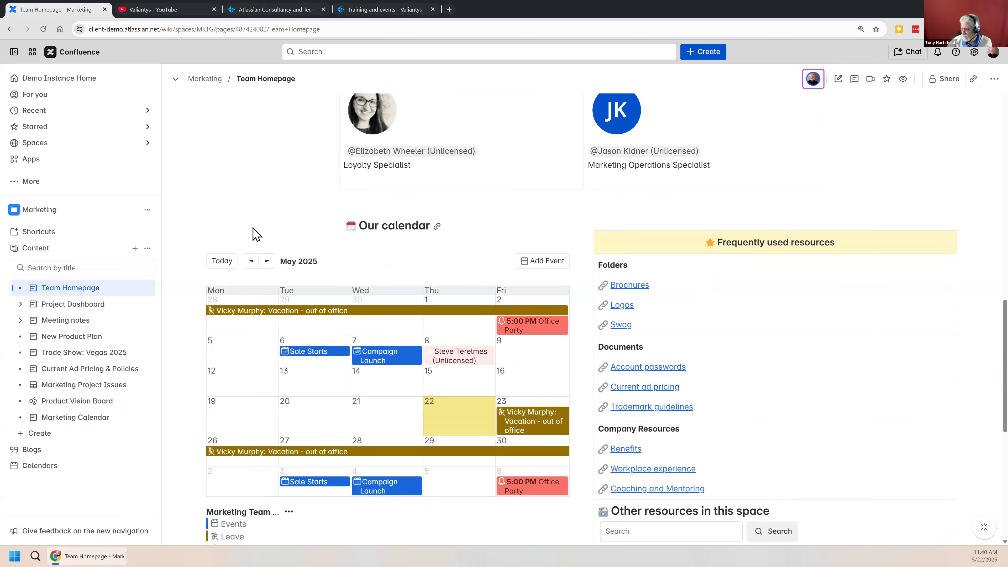
{"action": "scroll", "coordinate": [333, 387], "scroll_direction": "down", "scroll_amount": 4}
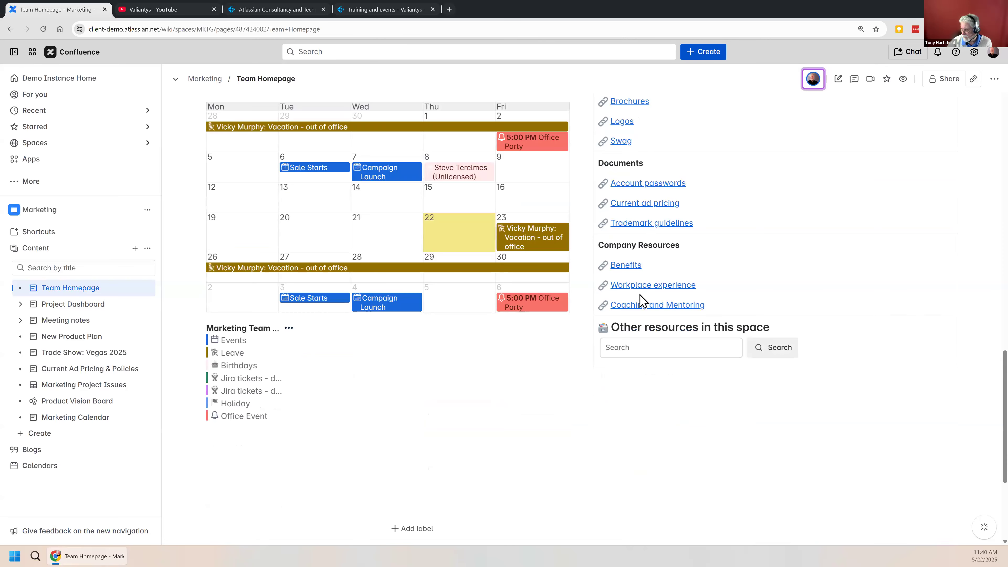
{"action": "scroll", "coordinate": [366, 408], "scroll_direction": "up", "scroll_amount": 1}
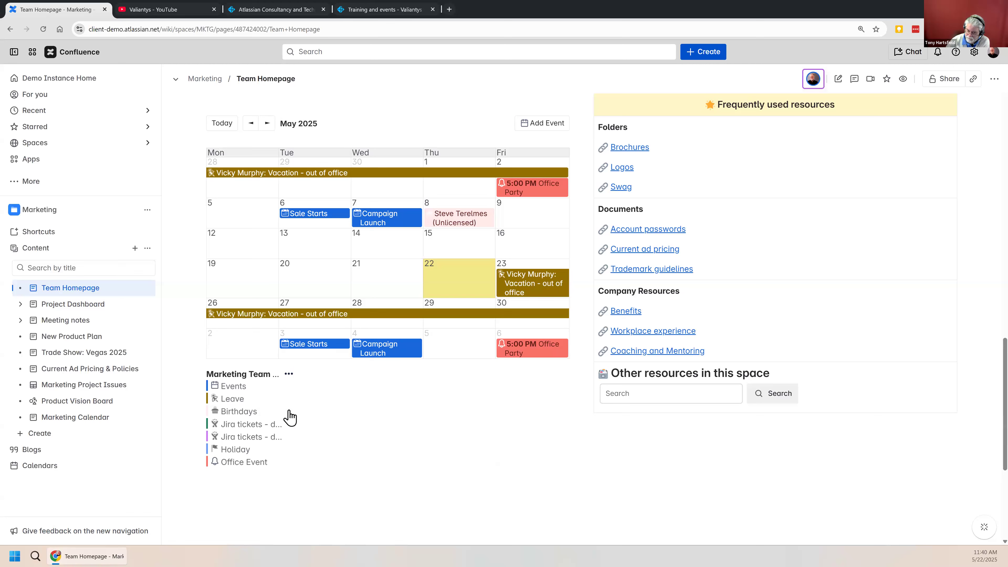
{"action": "mouse_move", "coordinate": [289, 421]}
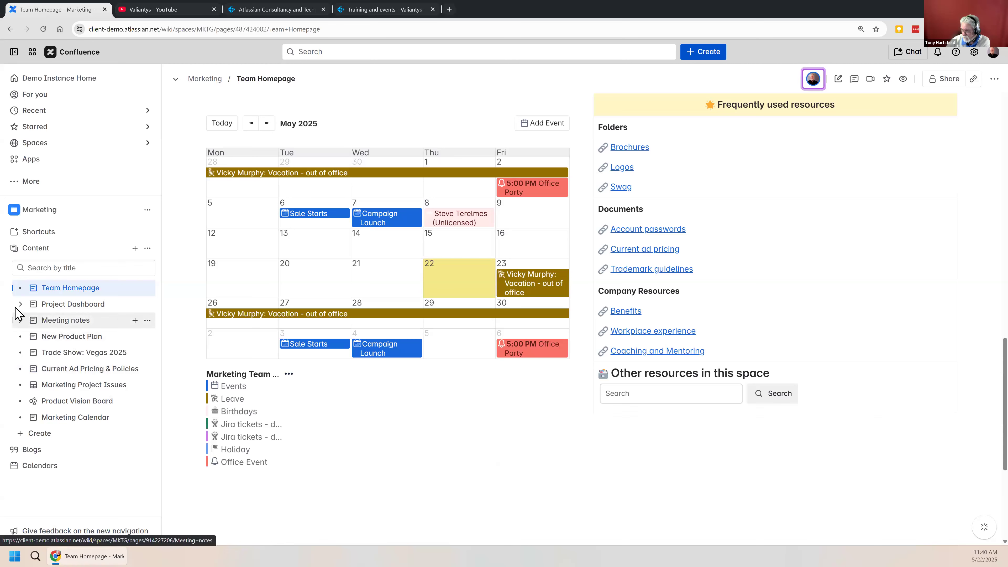
- Open the Project Dashboard page and review its project status table and the Project Summary Template preview
{"action": "mouse_move", "coordinate": [19, 306]}
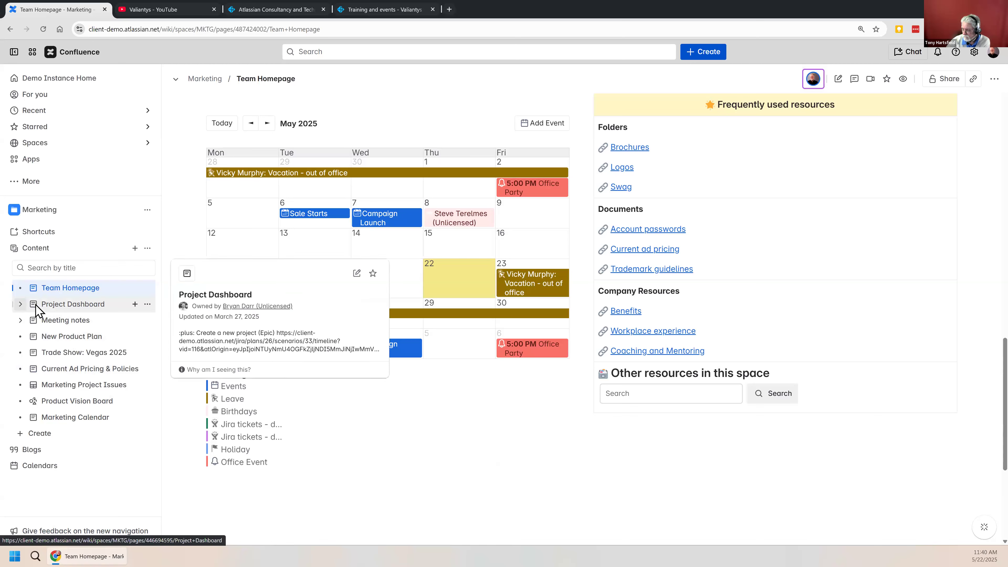
{"action": "left_click", "coordinate": [51, 309]}
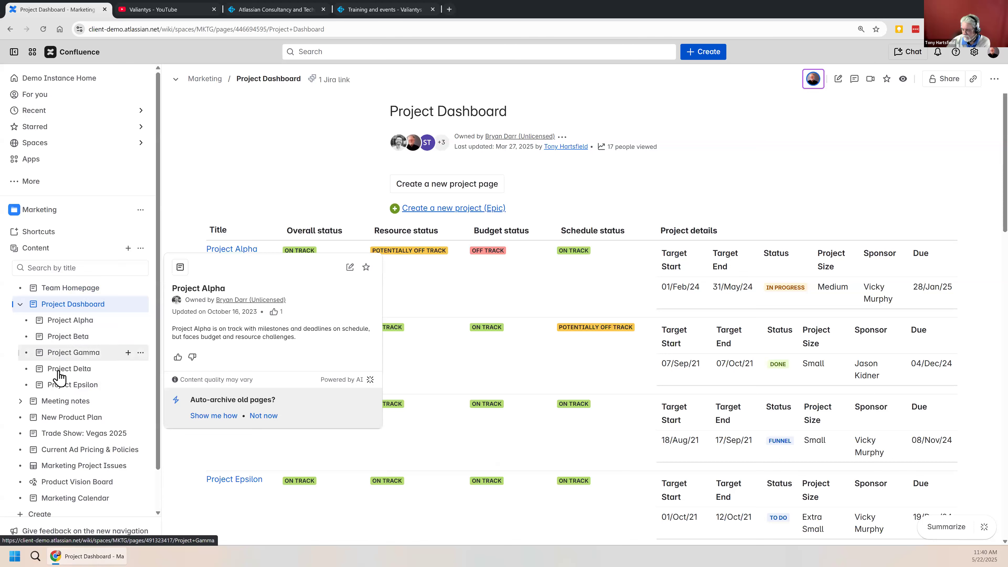
{"action": "mouse_move", "coordinate": [56, 385]}
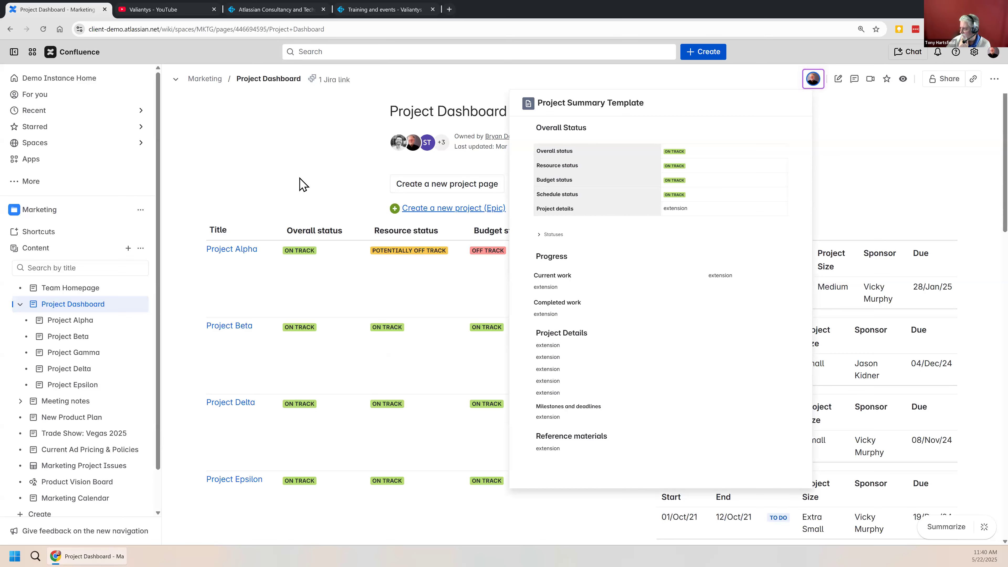
{"action": "scroll", "coordinate": [317, 211], "scroll_direction": "down", "scroll_amount": 3}
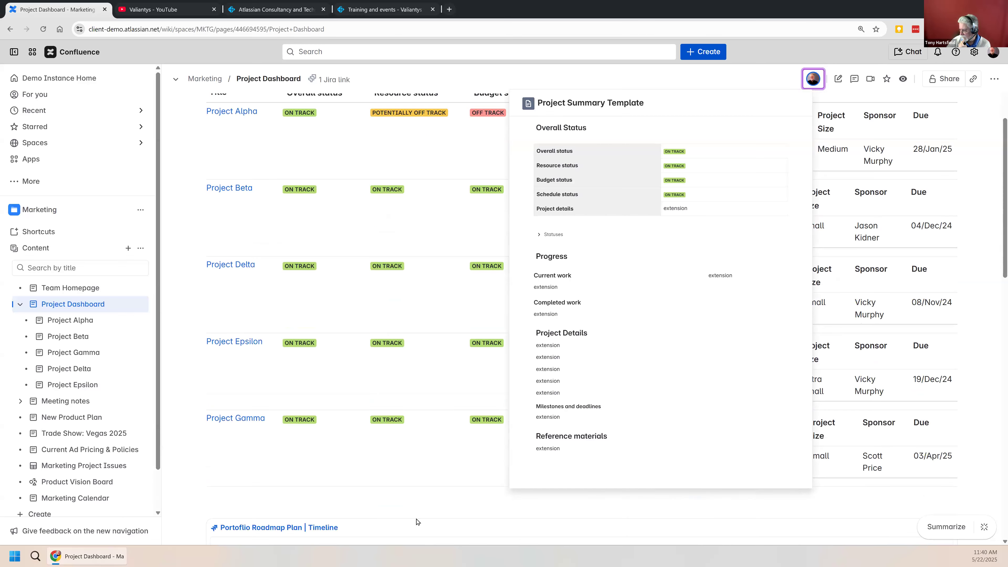
{"action": "left_click", "coordinate": [347, 432]}
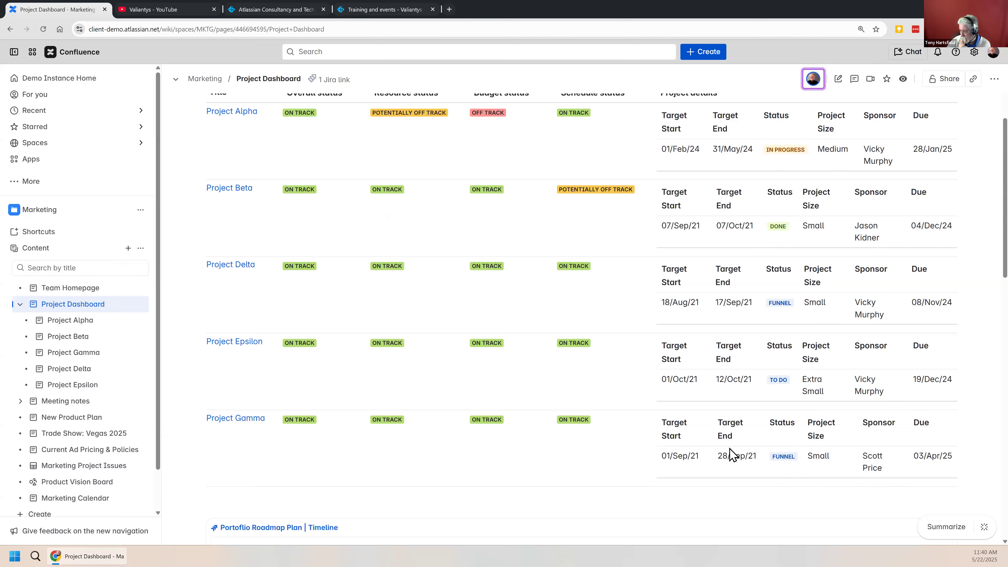
- Open the Project Alpha page and expand Meeting notes in the page tree
{"action": "left_click", "coordinate": [69, 324]}
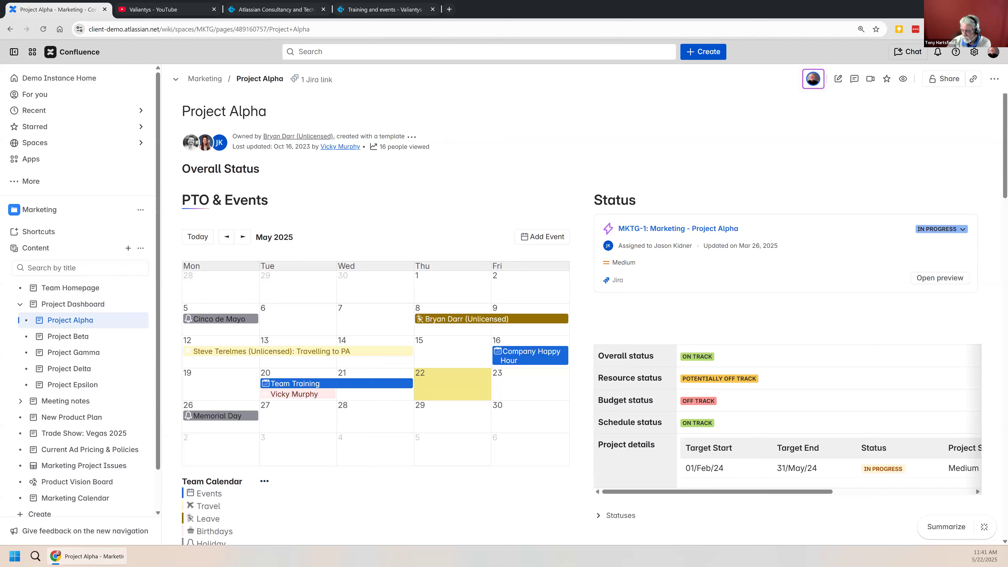
{"action": "left_click", "coordinate": [20, 402]}
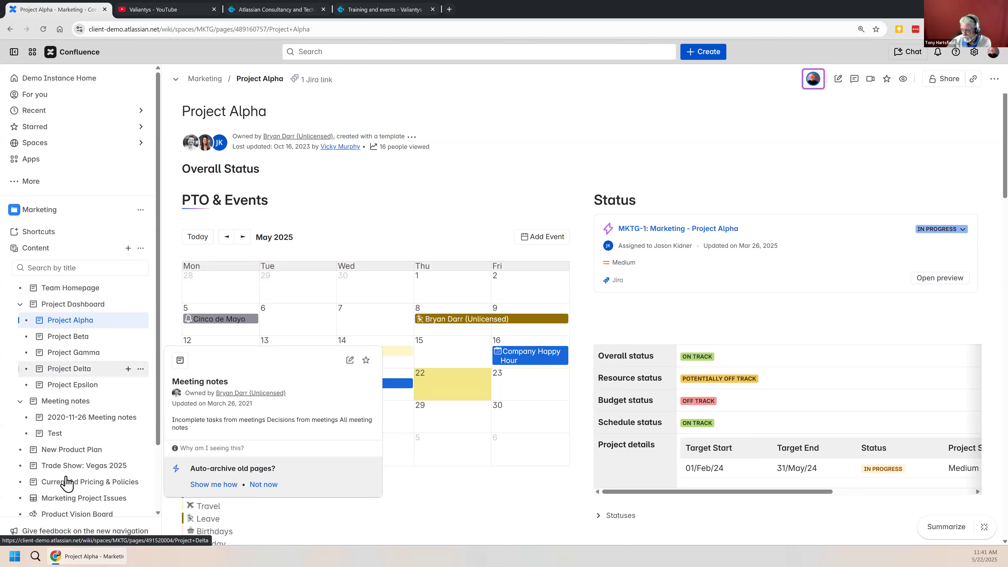
- View the embedded Miro, Trello and Google content on the New Product Plan, Trade Show: Vegas 2025 and Current Ad Pricing & Policies pages
{"action": "left_click", "coordinate": [66, 453]}
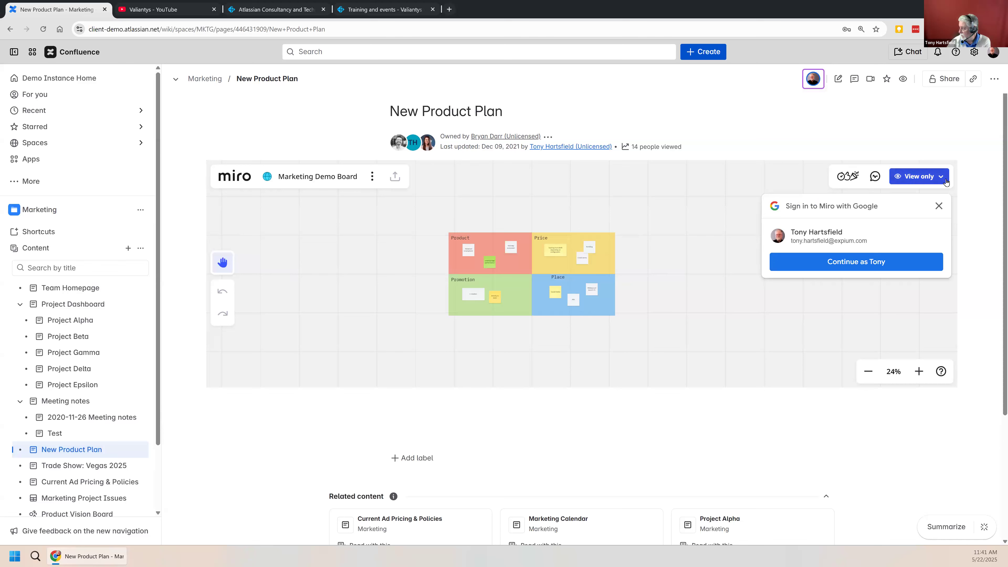
{"action": "left_click", "coordinate": [939, 207]}
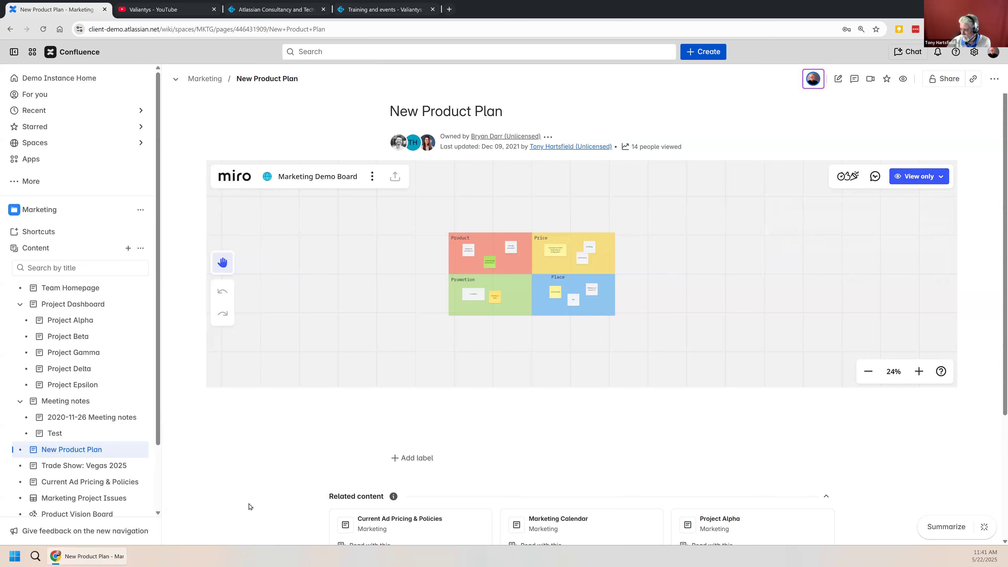
{"action": "left_click", "coordinate": [54, 467]}
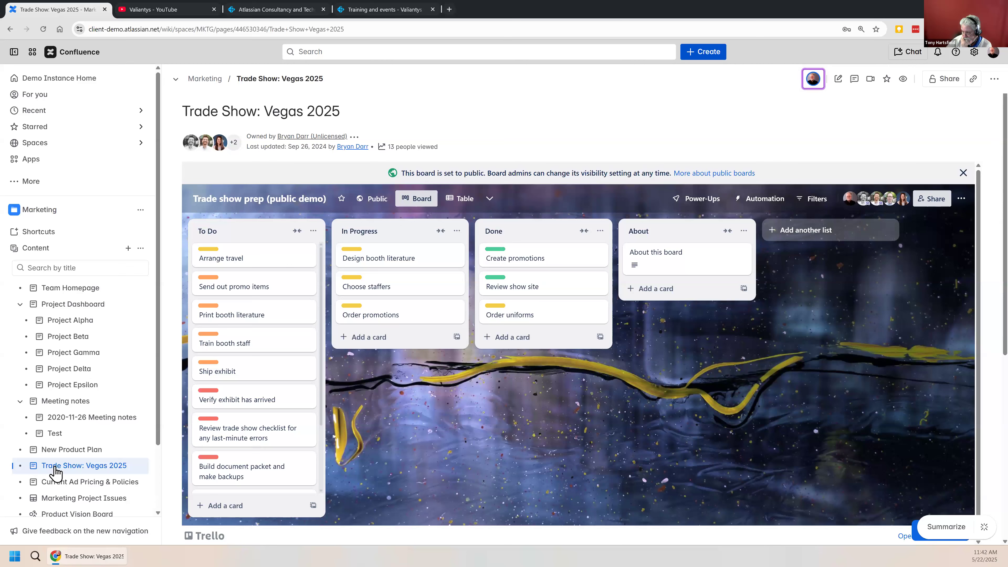
{"action": "left_click", "coordinate": [49, 487]}
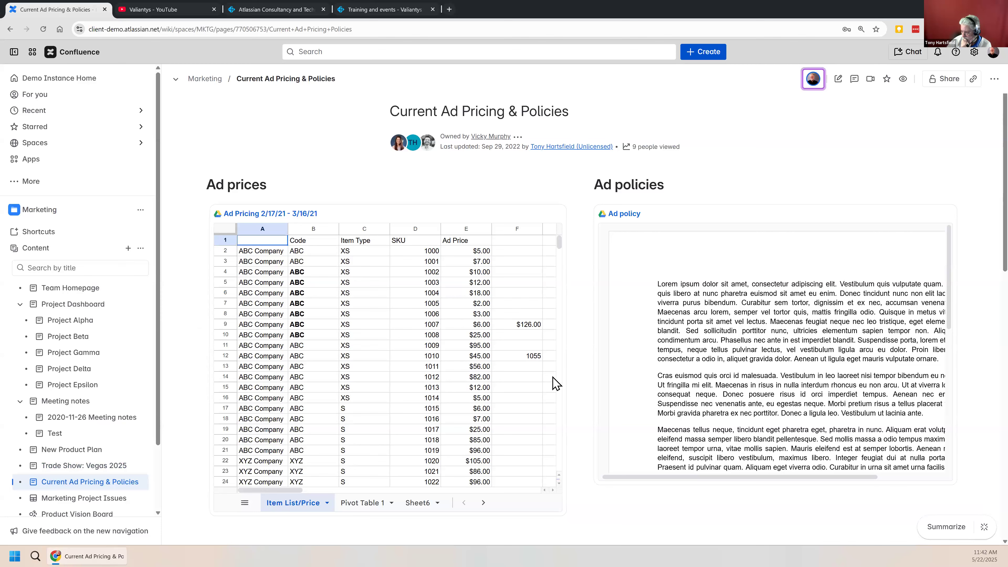
- Open the Marketing Project Issues database and view the field types available for a new column
{"action": "left_click", "coordinate": [73, 501]}
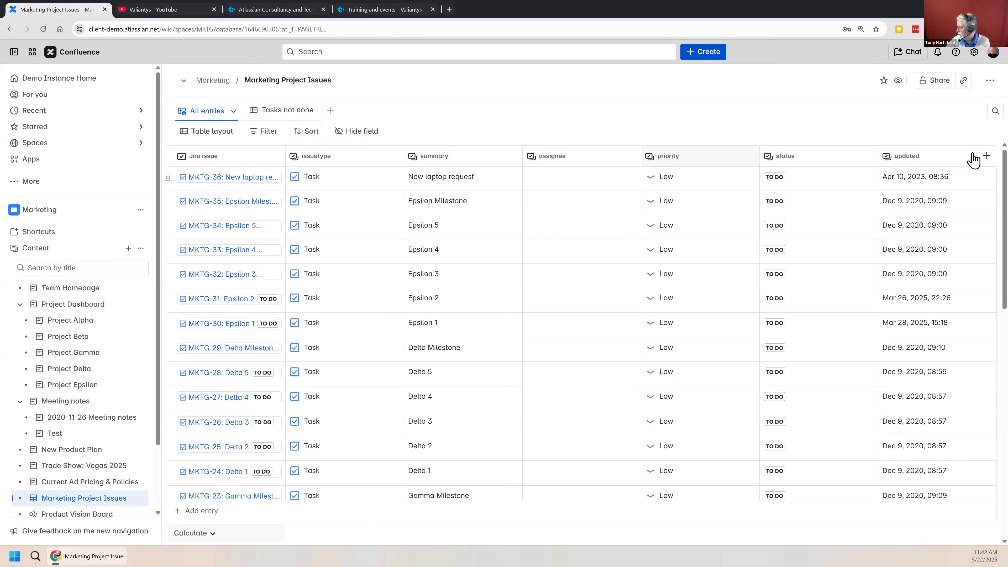
{"action": "left_click", "coordinate": [987, 159]}
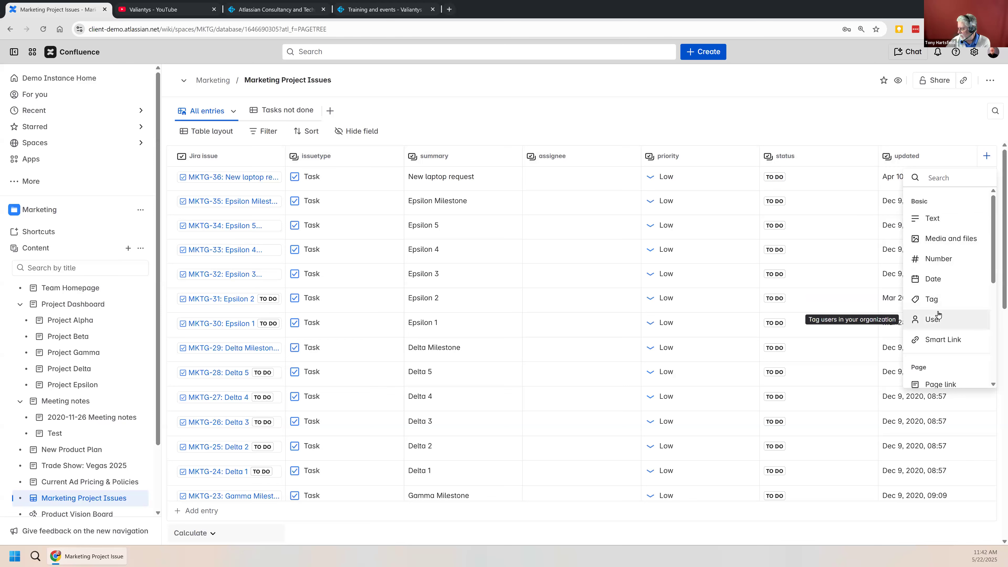
{"action": "left_click", "coordinate": [496, 114]}
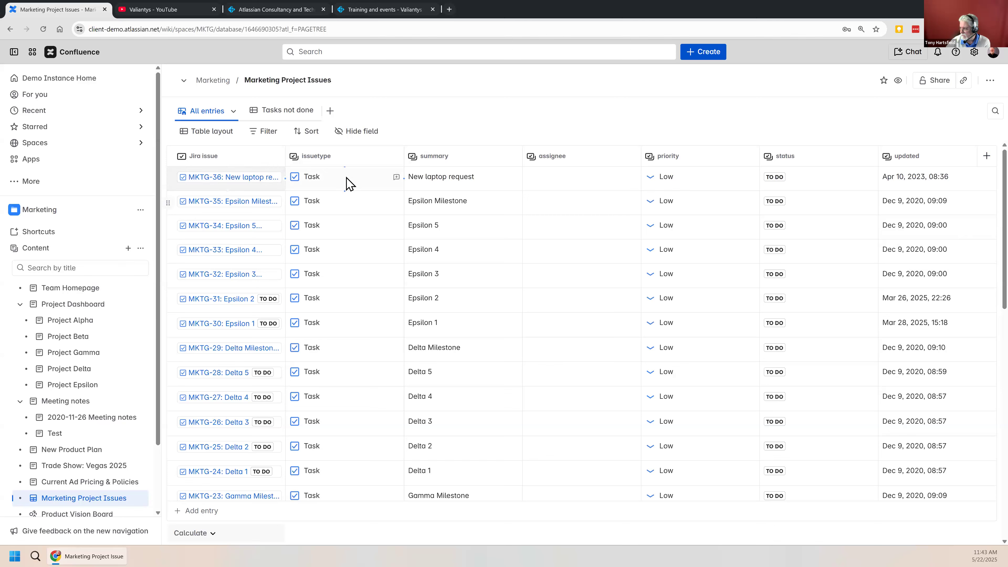
- Examine the summary, assignee and status fields of the New laptop request entry and the remaining database entries down to MKTG-1
{"action": "left_click", "coordinate": [486, 183]}
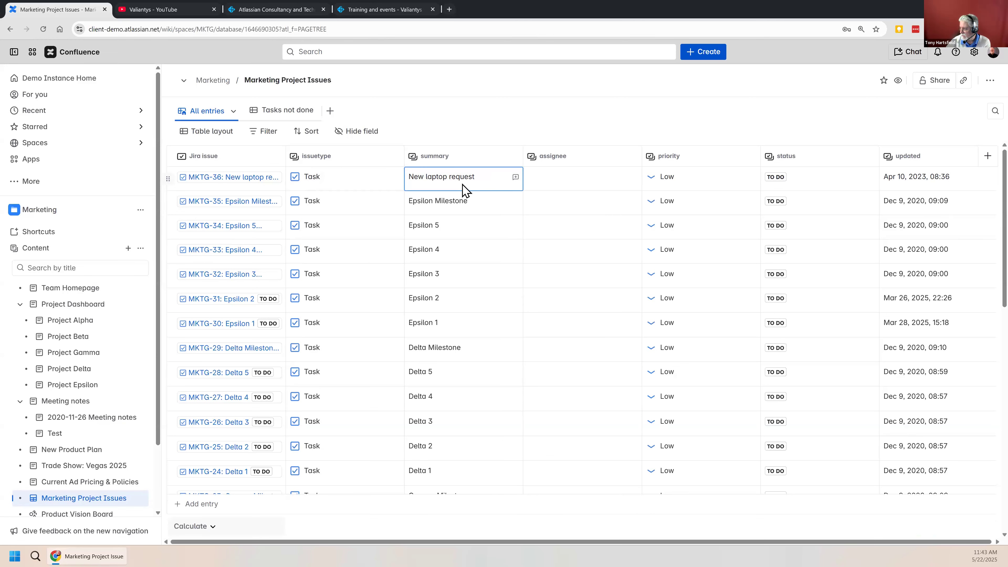
{"action": "left_click", "coordinate": [547, 178]}
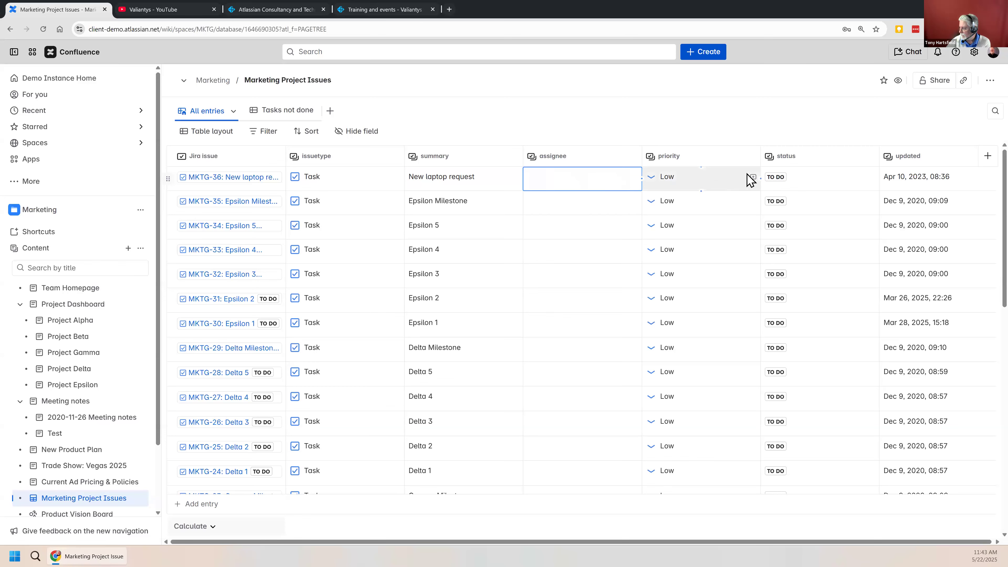
{"action": "left_click", "coordinate": [802, 180]}
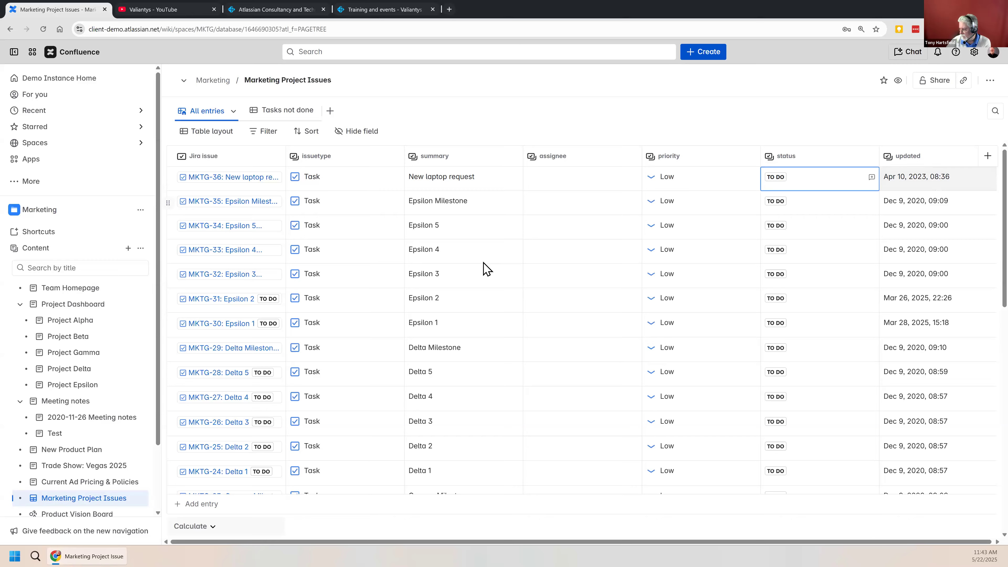
{"action": "scroll", "coordinate": [484, 264], "scroll_direction": "down", "scroll_amount": 5}
{"action": "scroll", "coordinate": [486, 262], "scroll_direction": "down", "scroll_amount": 8}
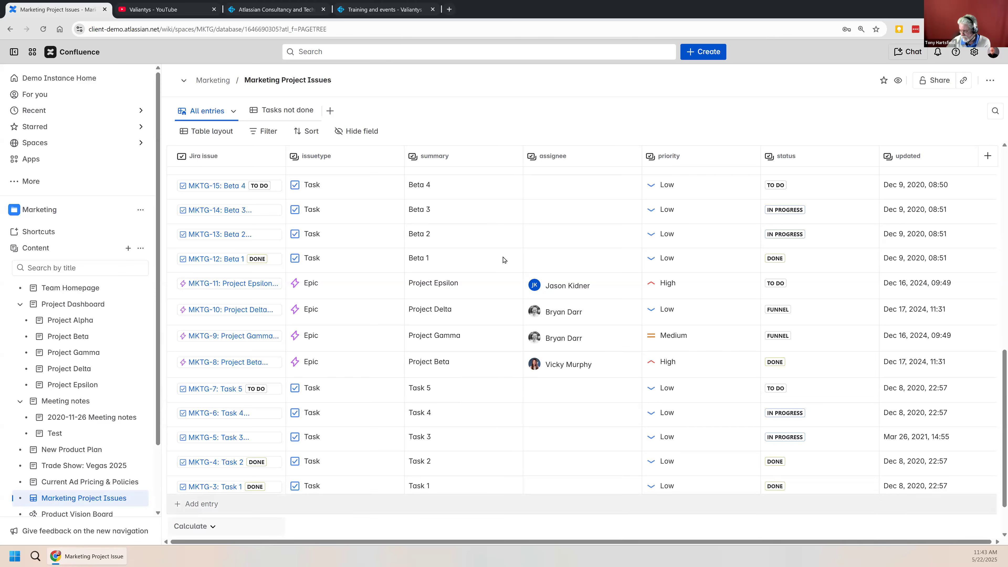
{"action": "scroll", "coordinate": [503, 260], "scroll_direction": "down", "scroll_amount": 2}
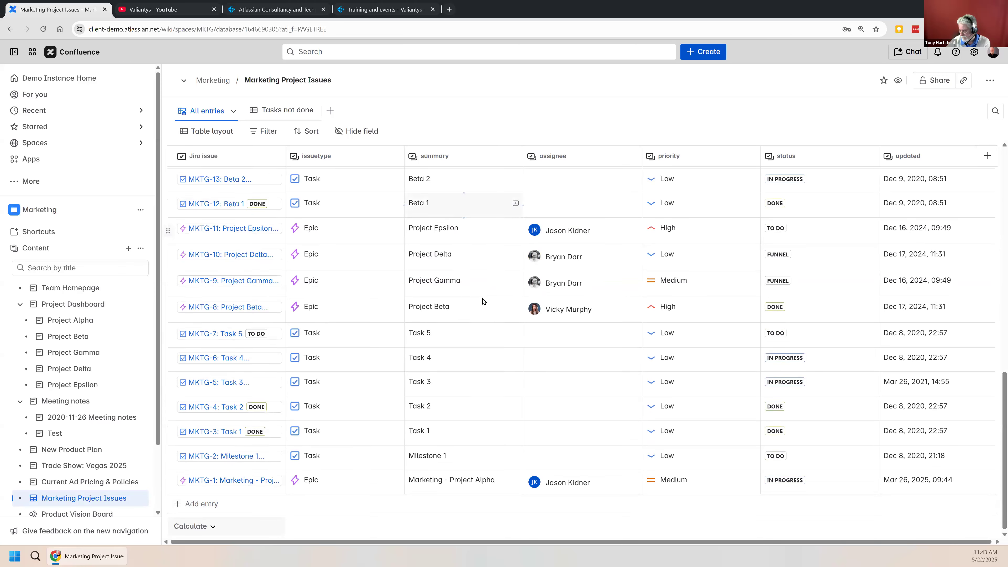
- View the calculation options for the Jira issue column, and add an empty entry at the end of the database
{"action": "left_click", "coordinate": [213, 526]}
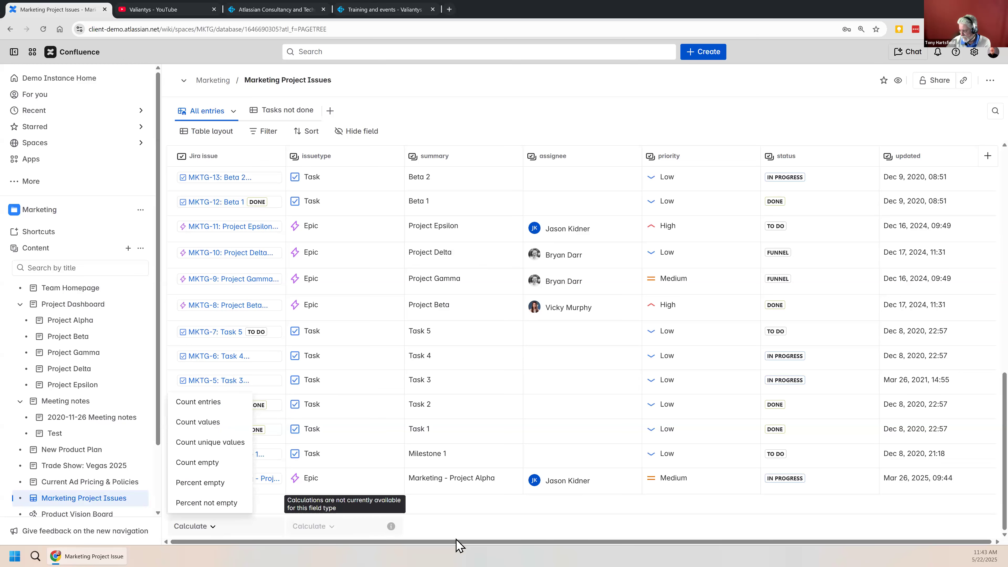
{"action": "left_click", "coordinate": [363, 504]}
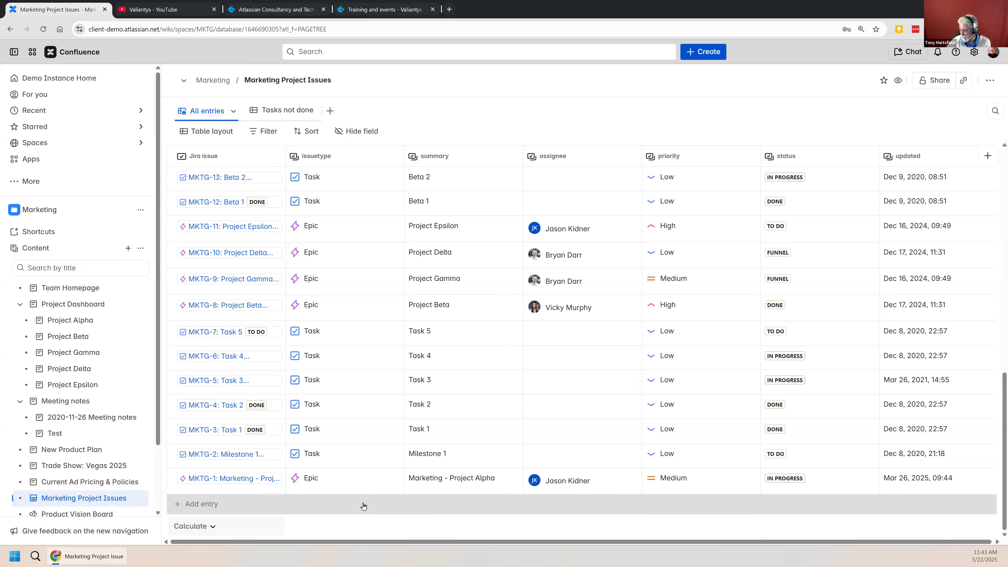
{"action": "left_click", "coordinate": [363, 505]}
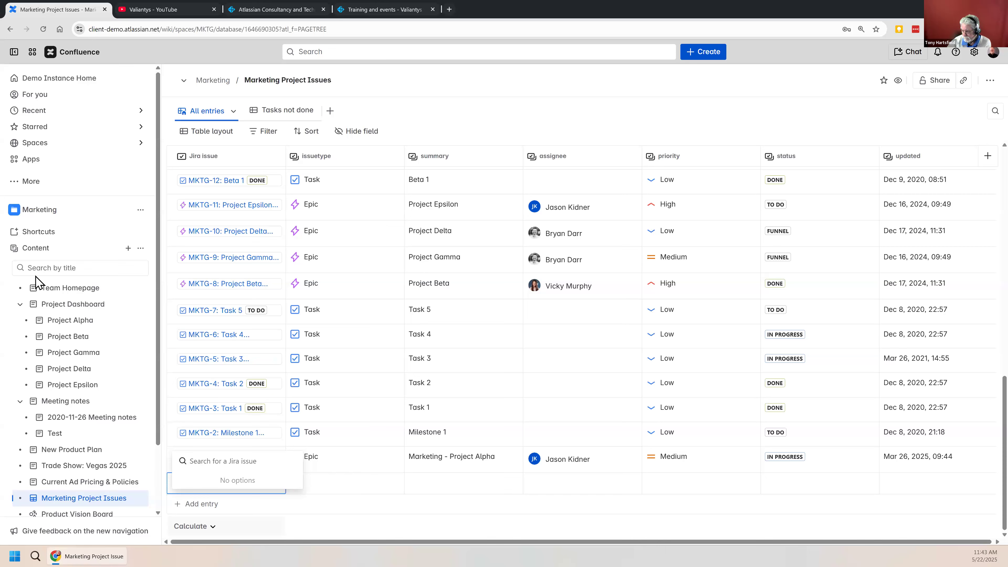
- Open the Product Vision Board whiteboard and the Marketing Calendar page from the page tree
{"action": "left_click", "coordinate": [52, 515]}
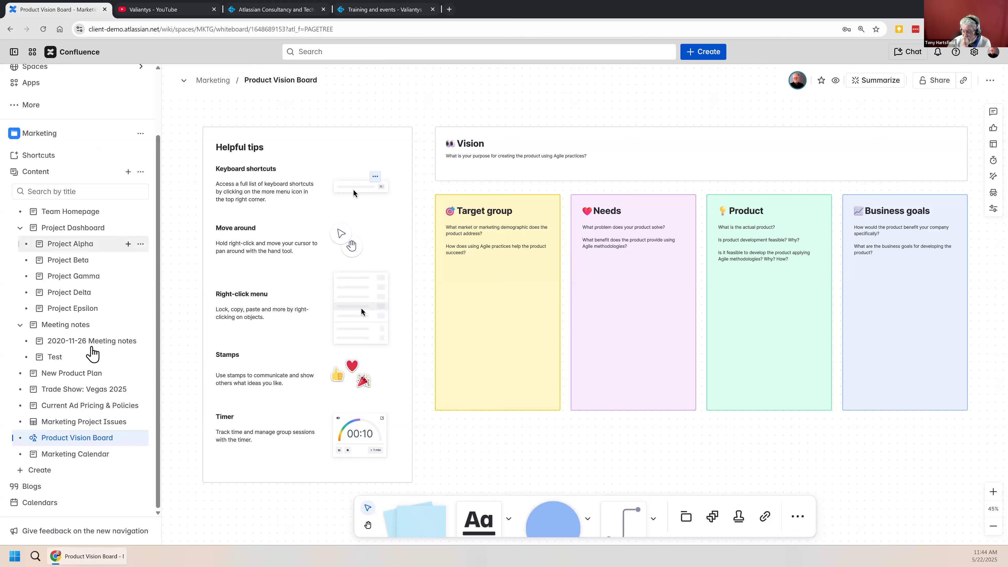
{"action": "left_click", "coordinate": [73, 455]}
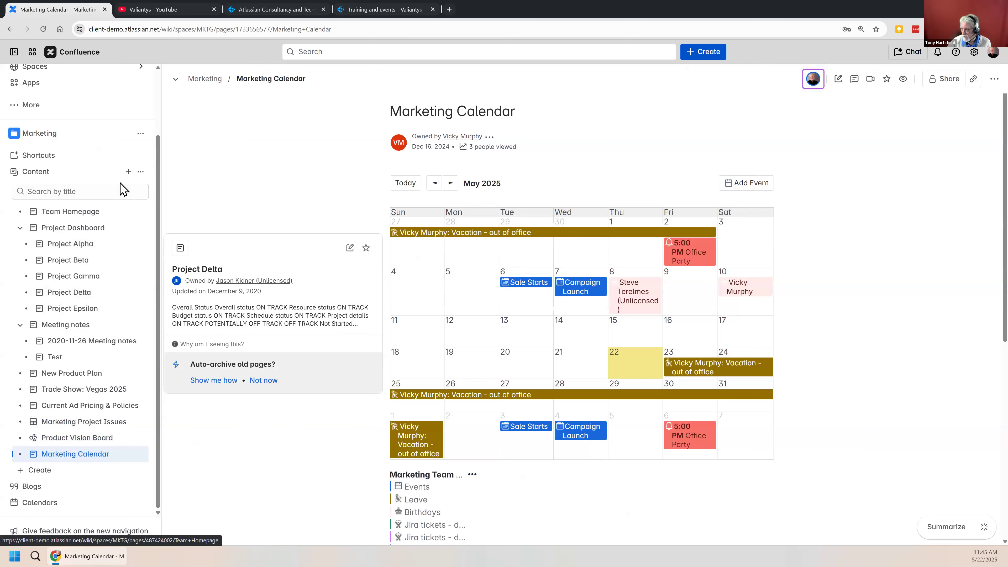
- View the content types that can be created in the Marketing space, from Page and Whiteboard to Folder
{"action": "left_click", "coordinate": [128, 172]}
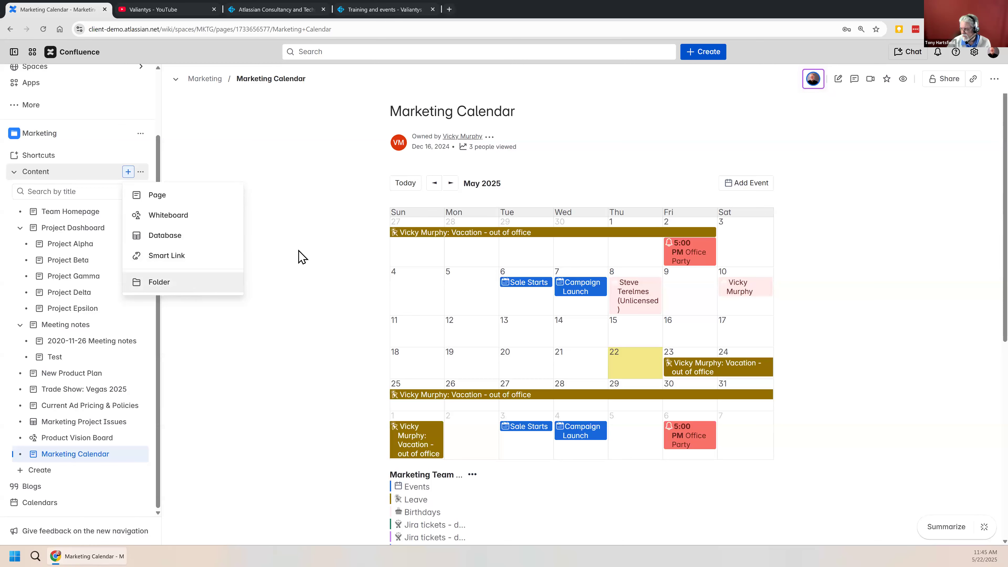
{"action": "left_click", "coordinate": [298, 260]}
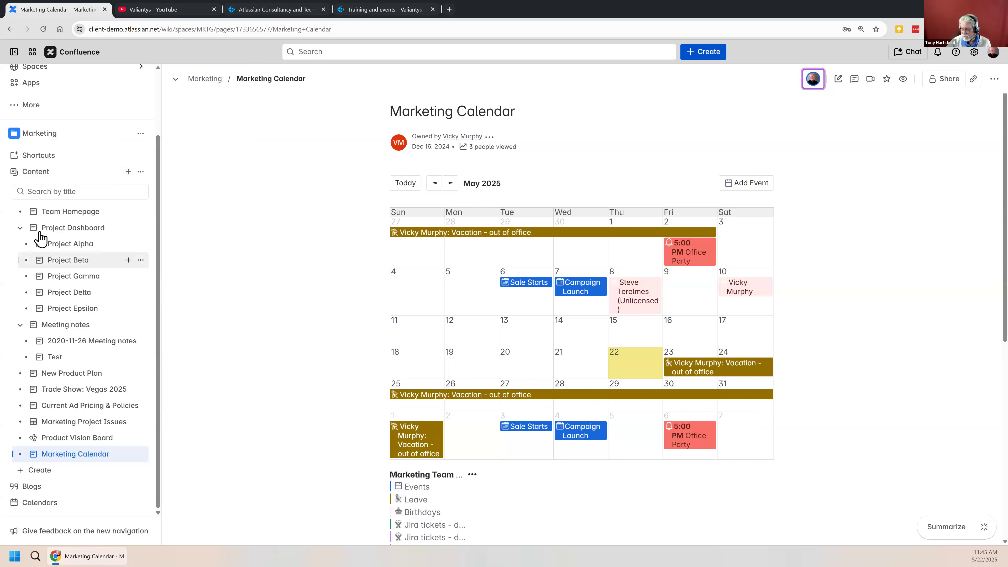
{"action": "mouse_move", "coordinate": [22, 235]}
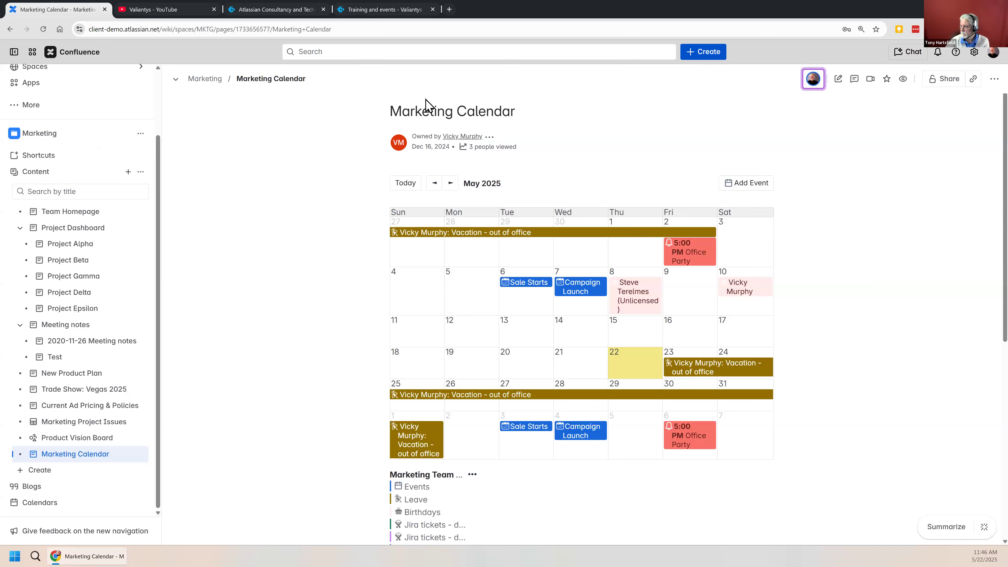
- Switch to the Valiantys website's home page
{"action": "left_click", "coordinate": [263, 10]}
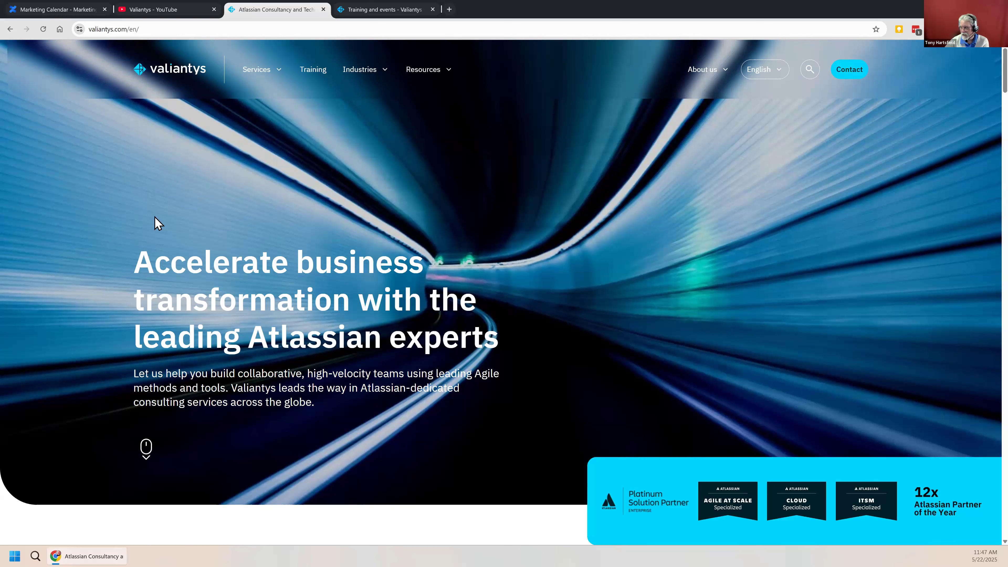
{"action": "left_click", "coordinate": [273, 75]}
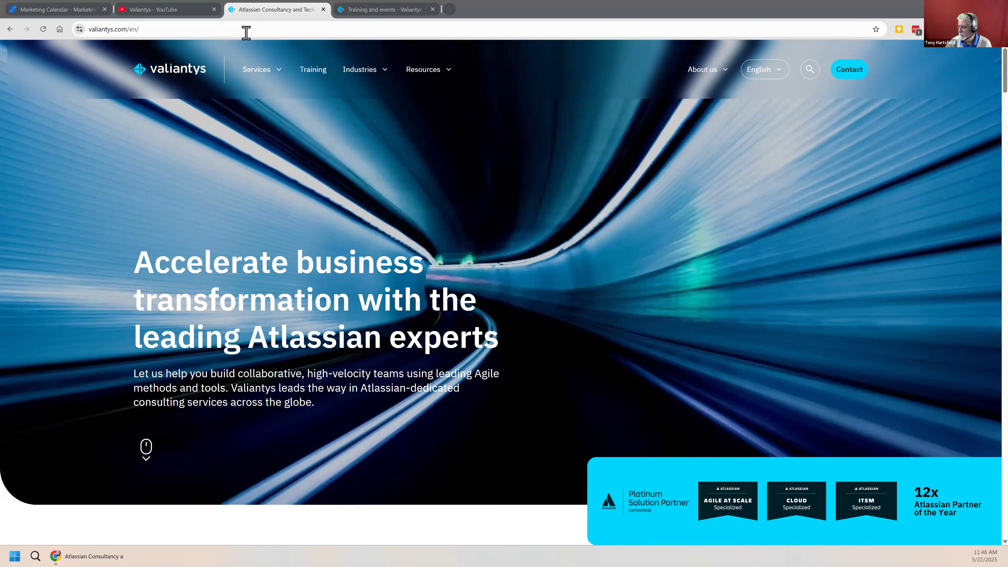
- Switch to the Valiantys Training and events page and review the list of upcoming webinars and paid training
{"action": "left_click", "coordinate": [368, 9]}
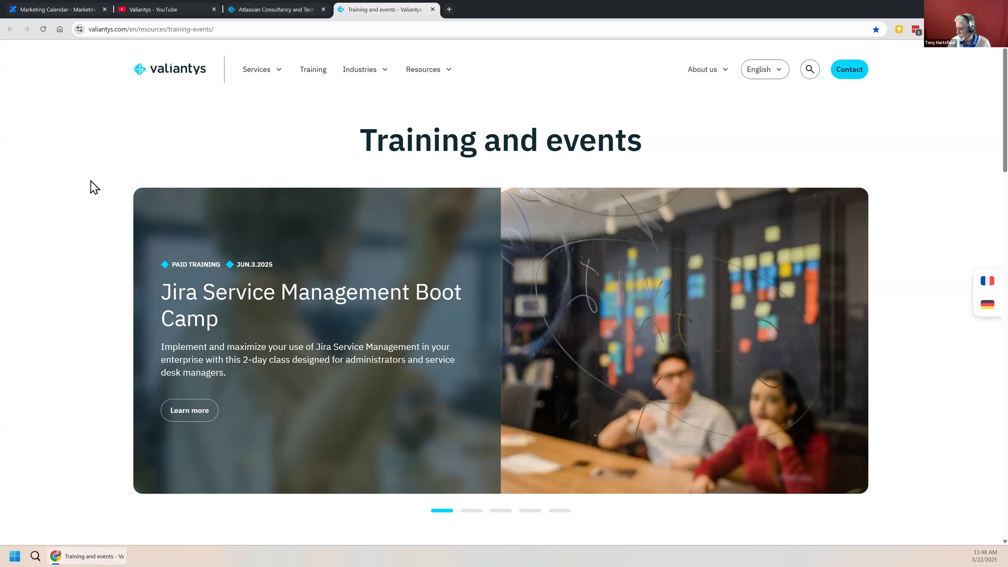
{"action": "scroll", "coordinate": [111, 104], "scroll_direction": "down", "scroll_amount": 3}
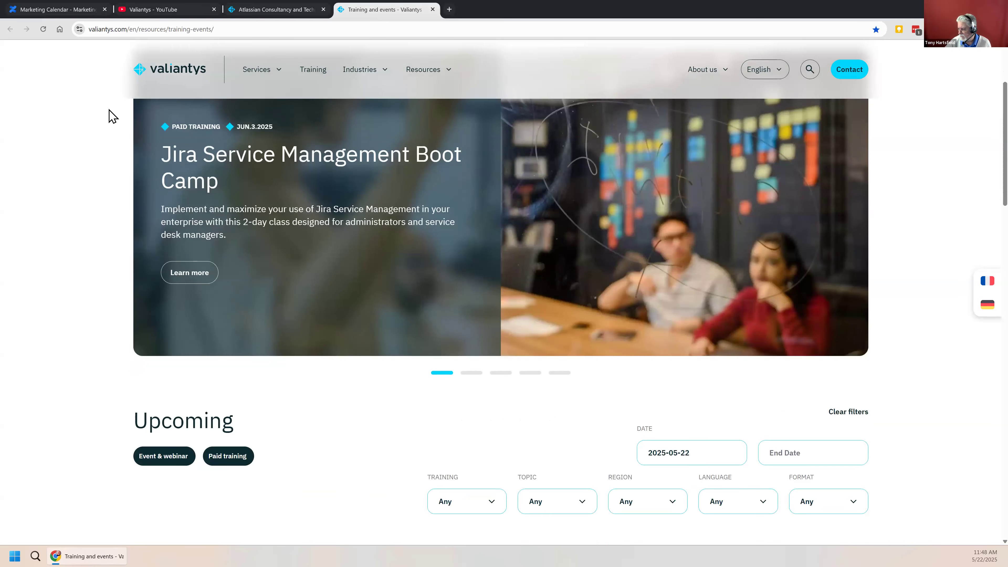
{"action": "scroll", "coordinate": [106, 121], "scroll_direction": "down", "scroll_amount": 5}
{"action": "scroll", "coordinate": [105, 134], "scroll_direction": "down", "scroll_amount": 3}
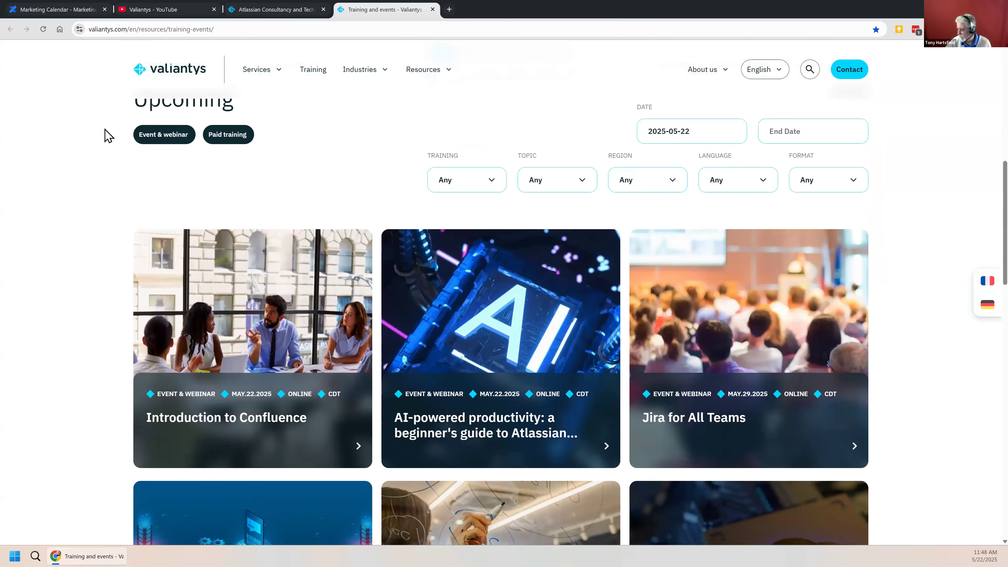
{"action": "scroll", "coordinate": [104, 137], "scroll_direction": "down", "scroll_amount": 2}
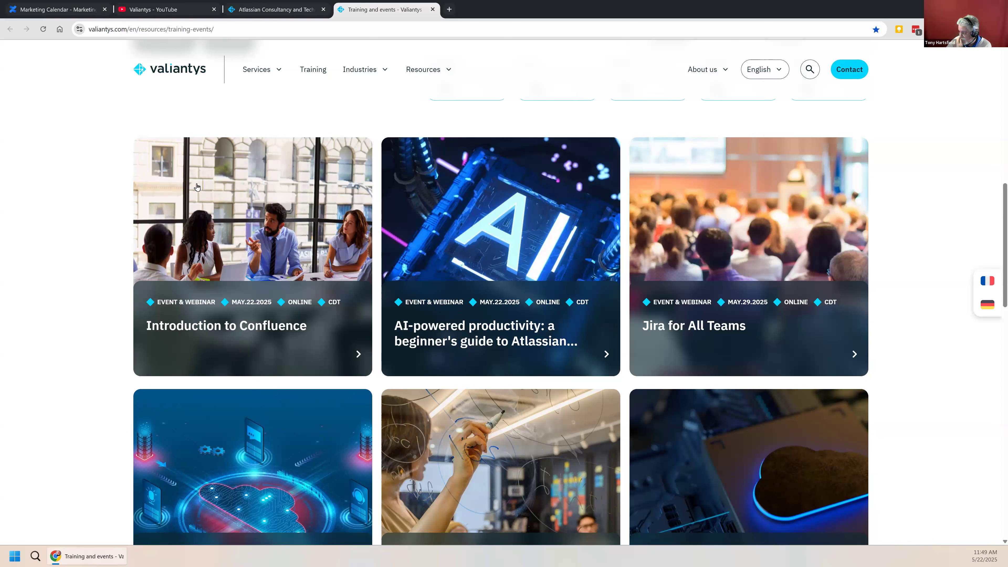
{"action": "scroll", "coordinate": [197, 187], "scroll_direction": "down", "scroll_amount": 8}
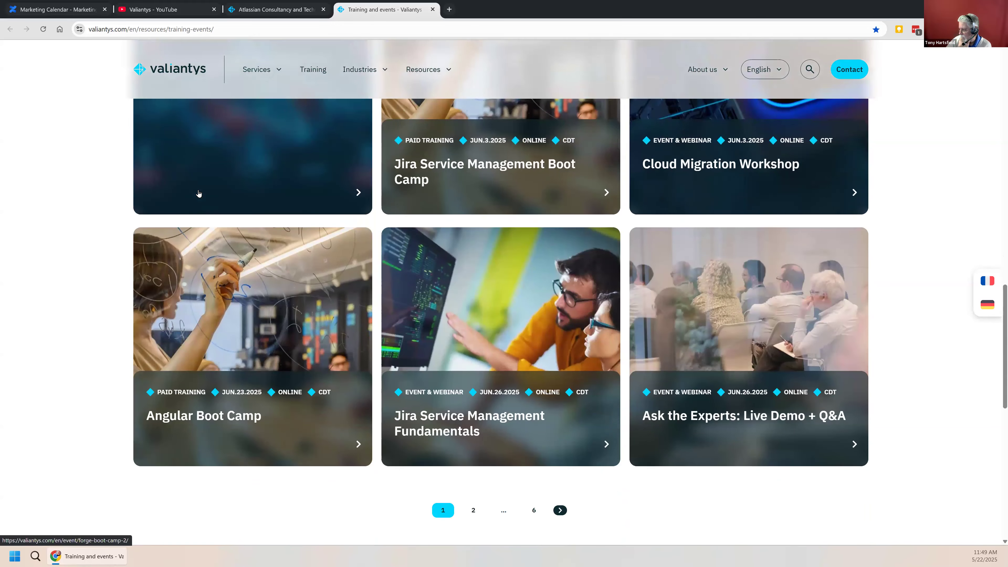
{"action": "scroll", "coordinate": [198, 194], "scroll_direction": "down", "scroll_amount": 3}
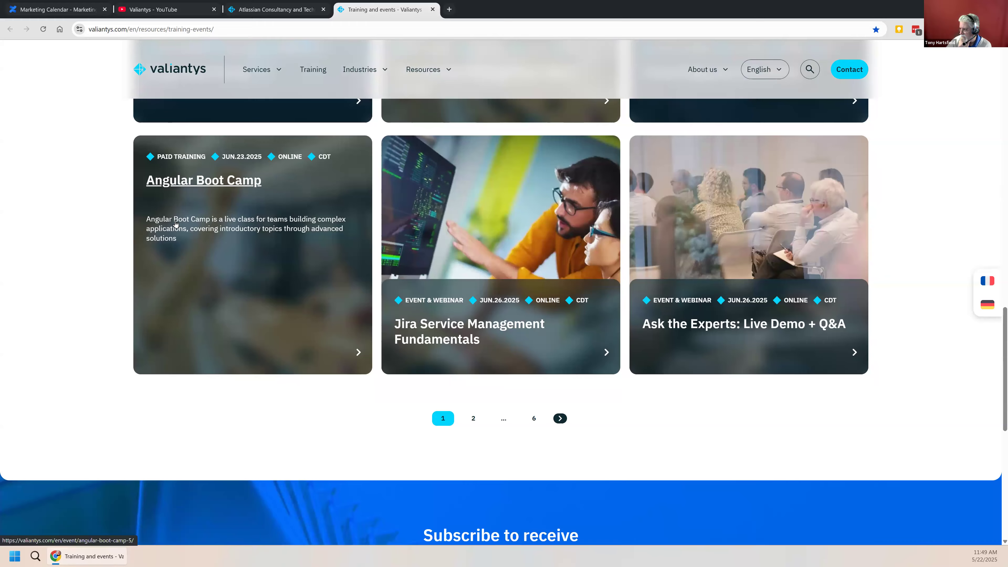
- Return to the start of the training and events list, and switch to the Valiantys YouTube channel to view its videos and playlists
{"action": "scroll", "coordinate": [130, 248], "scroll_direction": "up", "scroll_amount": 8}
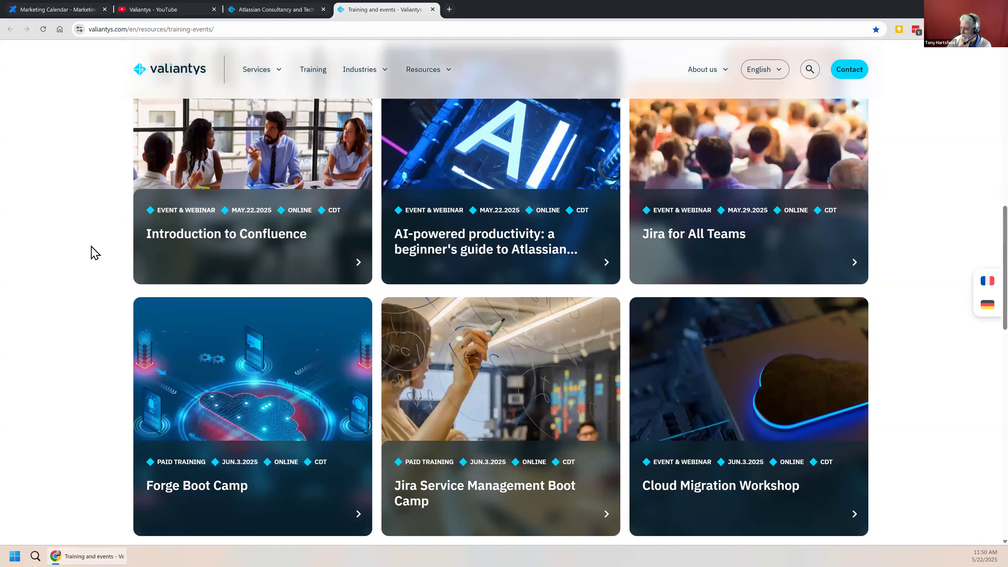
{"action": "scroll", "coordinate": [91, 247], "scroll_direction": "up", "scroll_amount": 3}
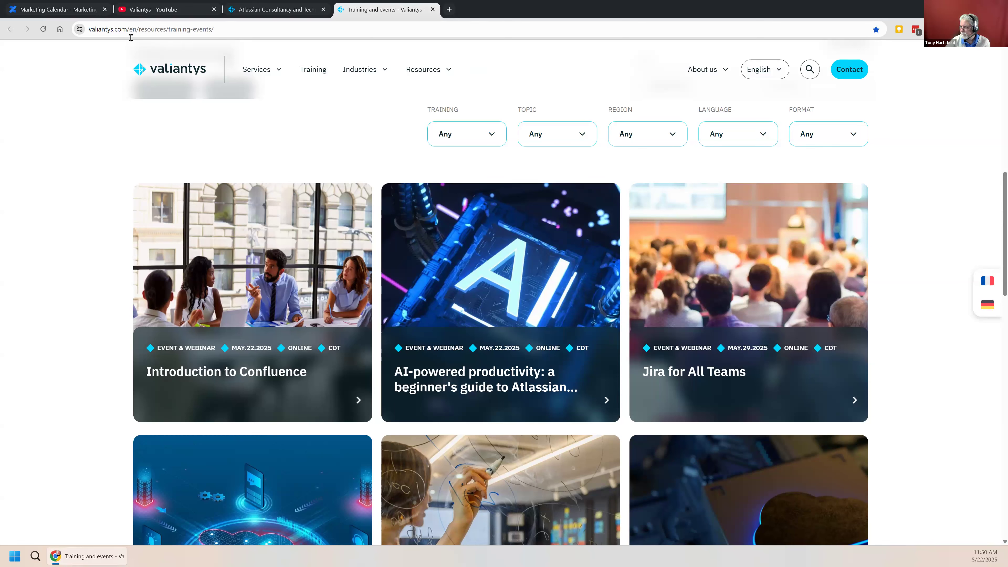
{"action": "left_click", "coordinate": [137, 10]}
{"action": "scroll", "coordinate": [186, 289], "scroll_direction": "down", "scroll_amount": 3}
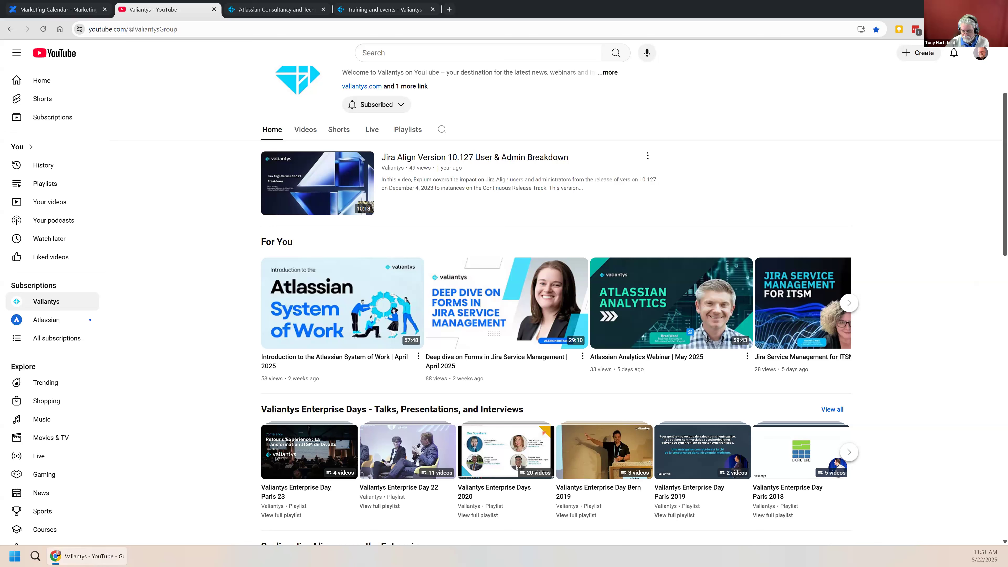
- Switch back to the Marketing Calendar page in Confluence and look over the calendar, its event types and the related content
{"action": "left_click", "coordinate": [59, 12]}
{"action": "scroll", "coordinate": [256, 175], "scroll_direction": "down", "scroll_amount": 5}
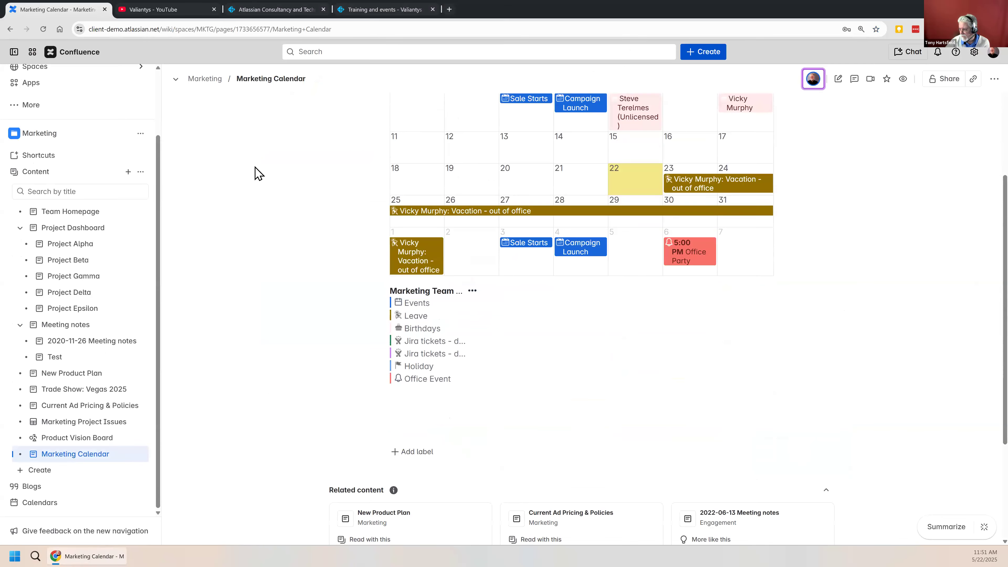
{"action": "scroll", "coordinate": [256, 175], "scroll_direction": "down", "scroll_amount": 3}
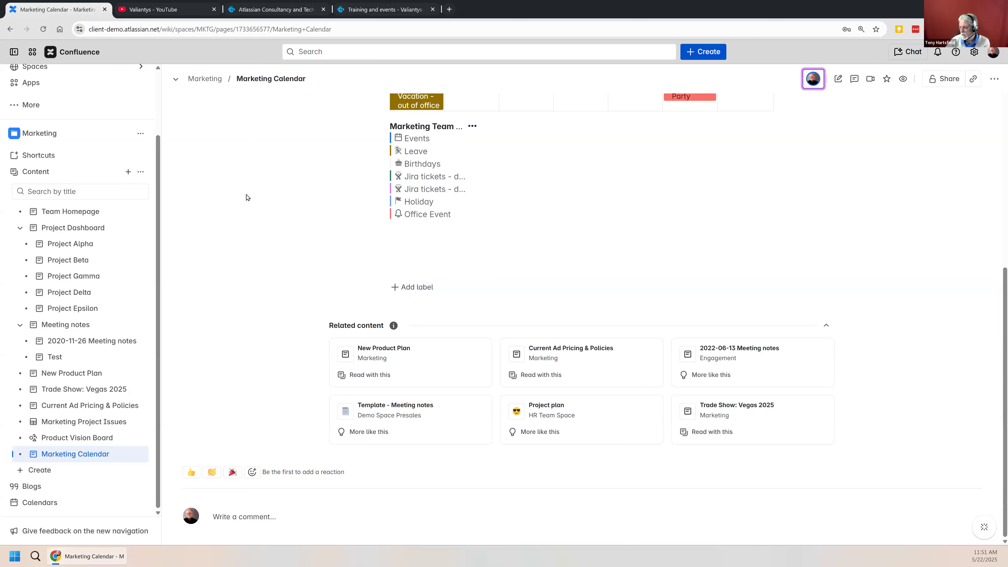
{"action": "scroll", "coordinate": [256, 192], "scroll_direction": "up", "scroll_amount": 5}
{"action": "scroll", "coordinate": [266, 151], "scroll_direction": "up", "scroll_amount": 3}
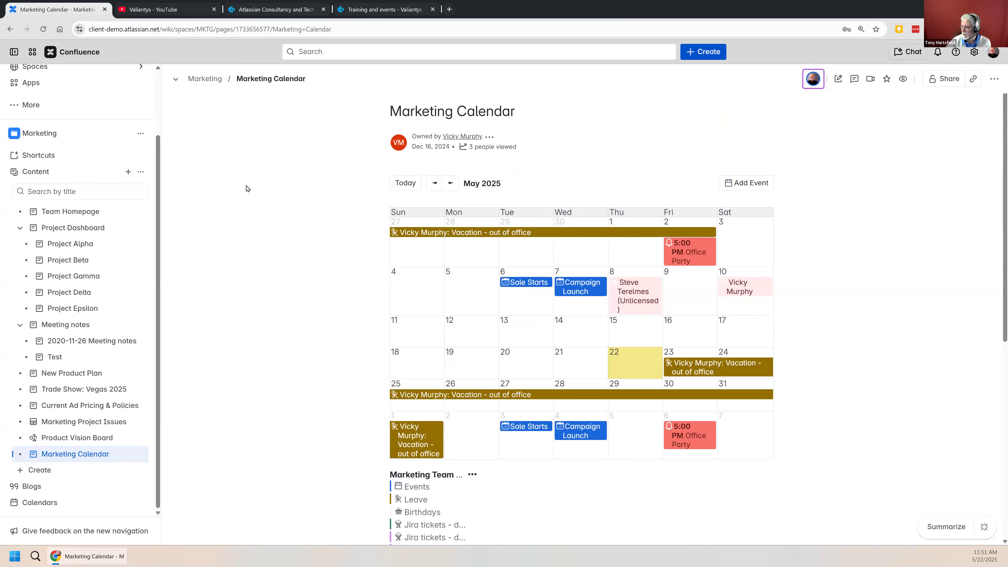
- Open the Confluence Introduction space and go to its space settings
{"action": "scroll", "coordinate": [81, 183], "scroll_direction": "up", "scroll_amount": 2}
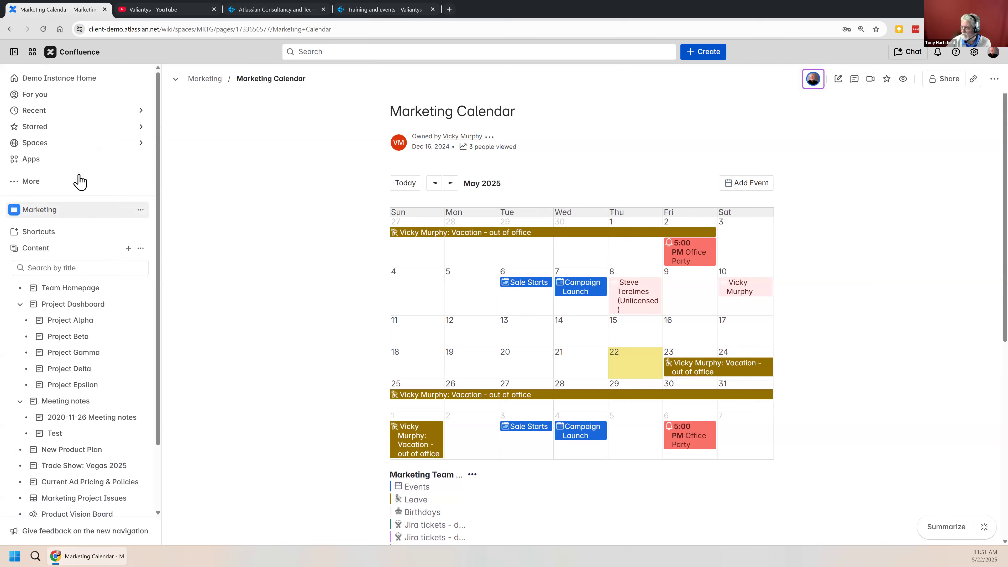
{"action": "left_click", "coordinate": [46, 146]}
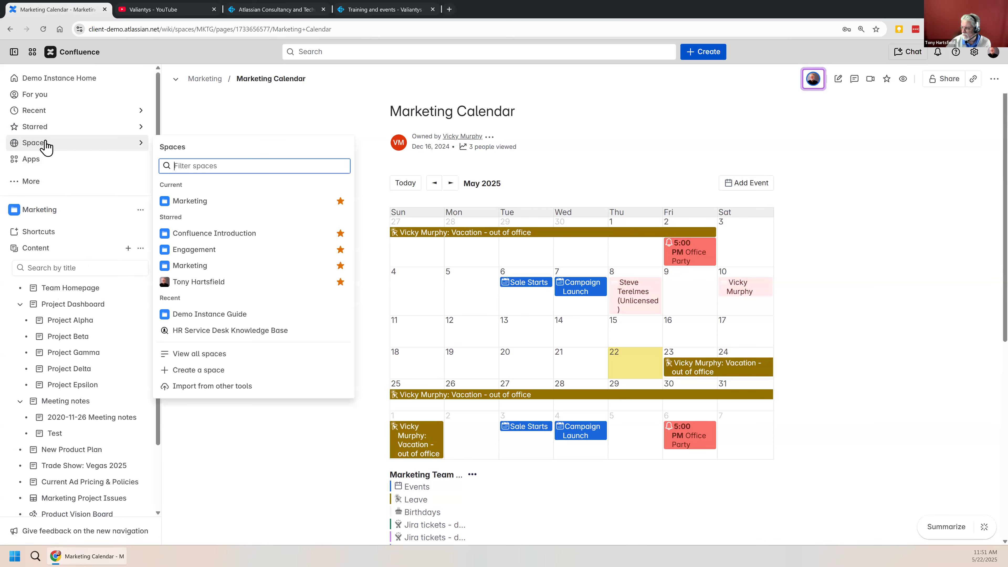
{"action": "left_click", "coordinate": [227, 243]}
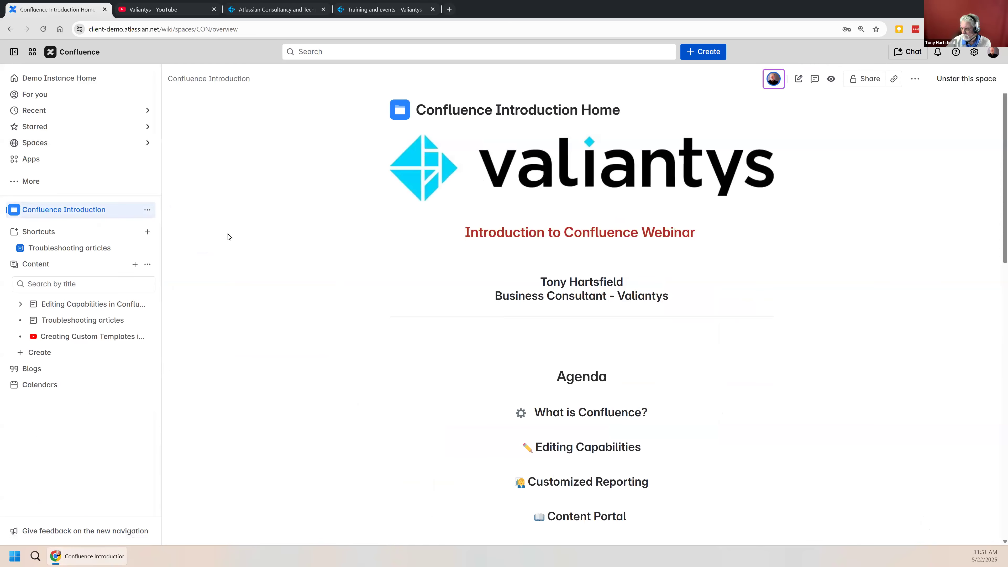
{"action": "left_click", "coordinate": [148, 212]}
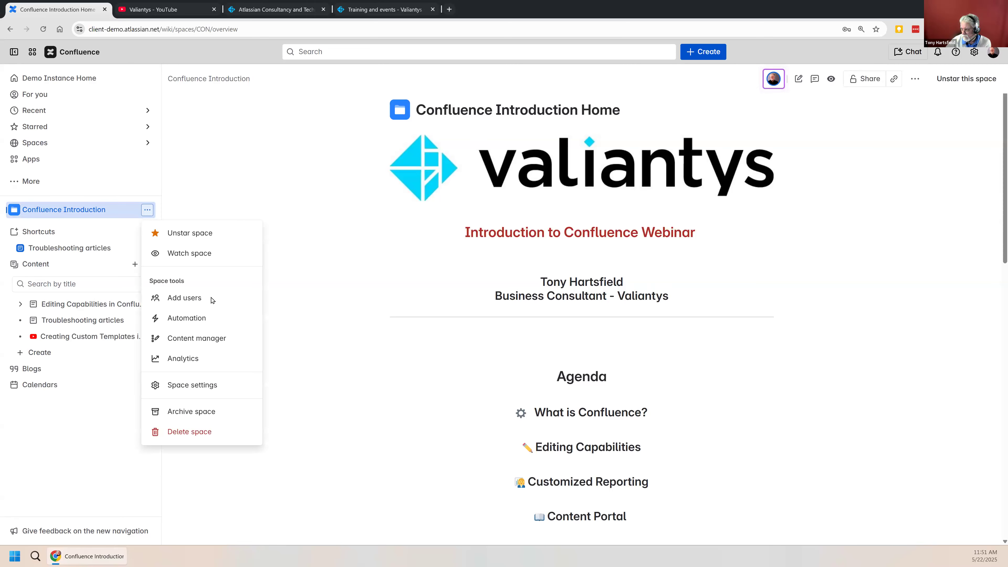
{"action": "left_click", "coordinate": [205, 385]}
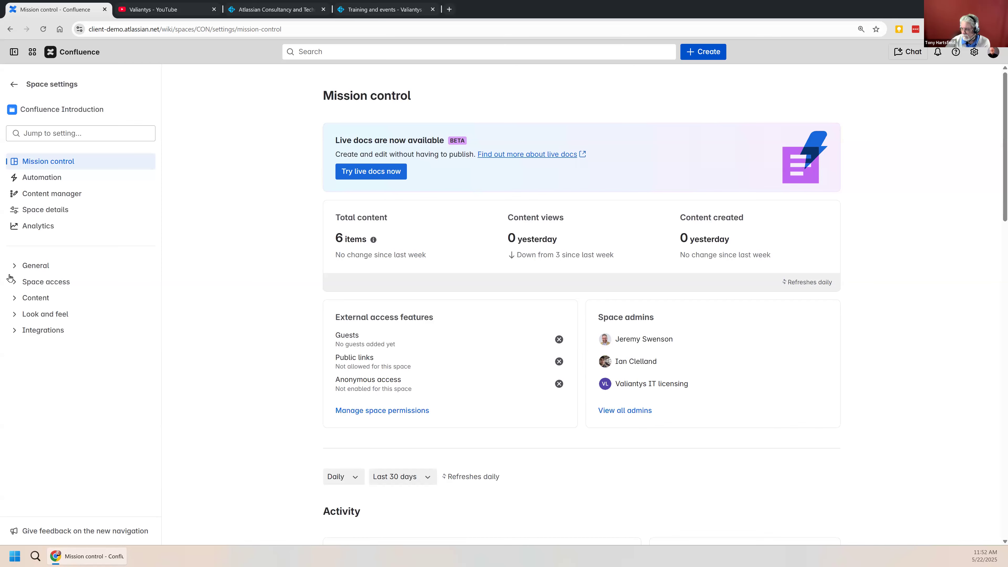
- Open the Confluence Introduction space's analytics and examine the engagement overview, popular content and most active readers and contributors
{"action": "left_click", "coordinate": [35, 234]}
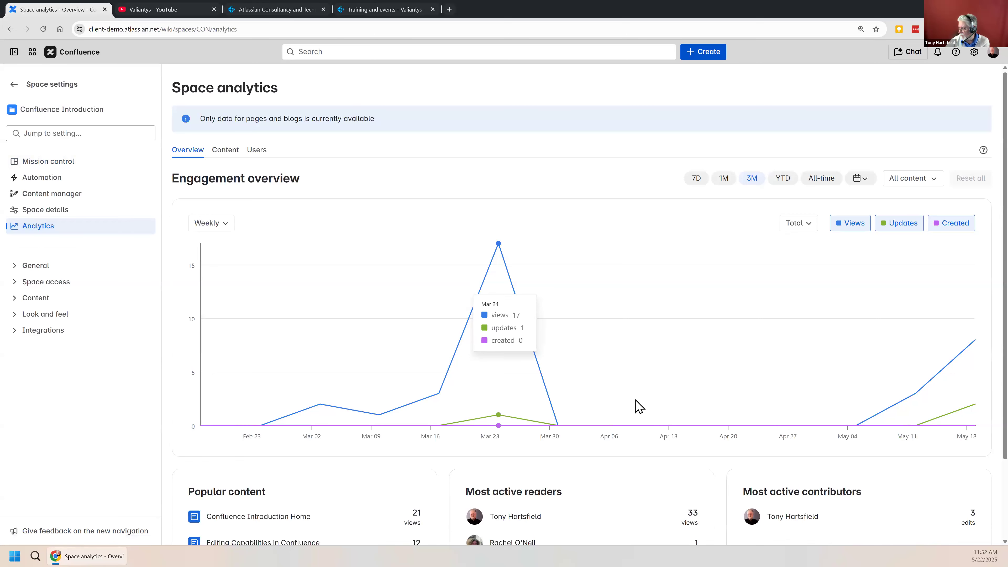
{"action": "scroll", "coordinate": [572, 490], "scroll_direction": "down", "scroll_amount": 3}
{"action": "scroll", "coordinate": [570, 467], "scroll_direction": "up", "scroll_amount": 3}
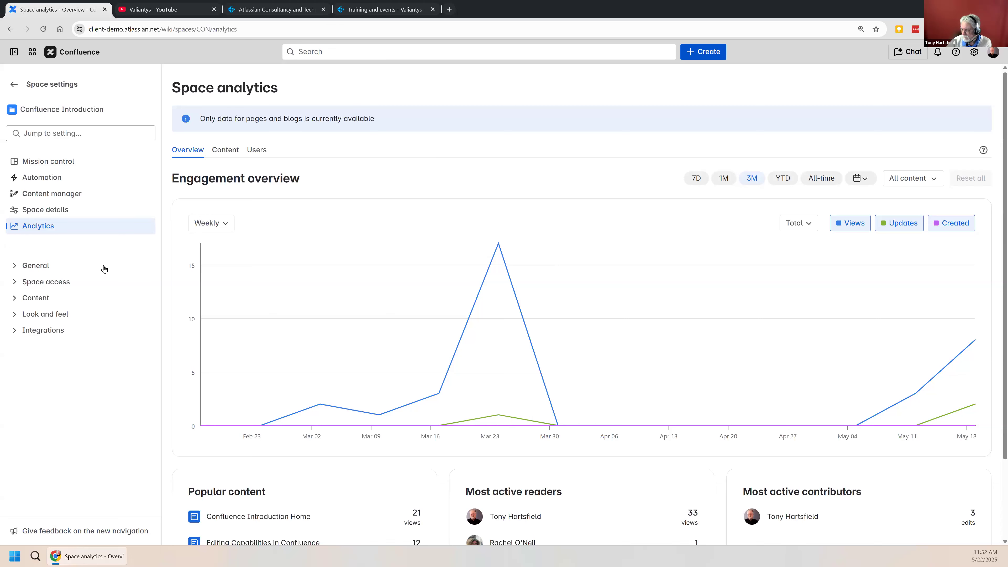
- Open the space's automation templates and review the categories from Organize and Cross-Product through Notify, Rovo AI Agents and Respond to security alerts
{"action": "left_click", "coordinate": [39, 176]}
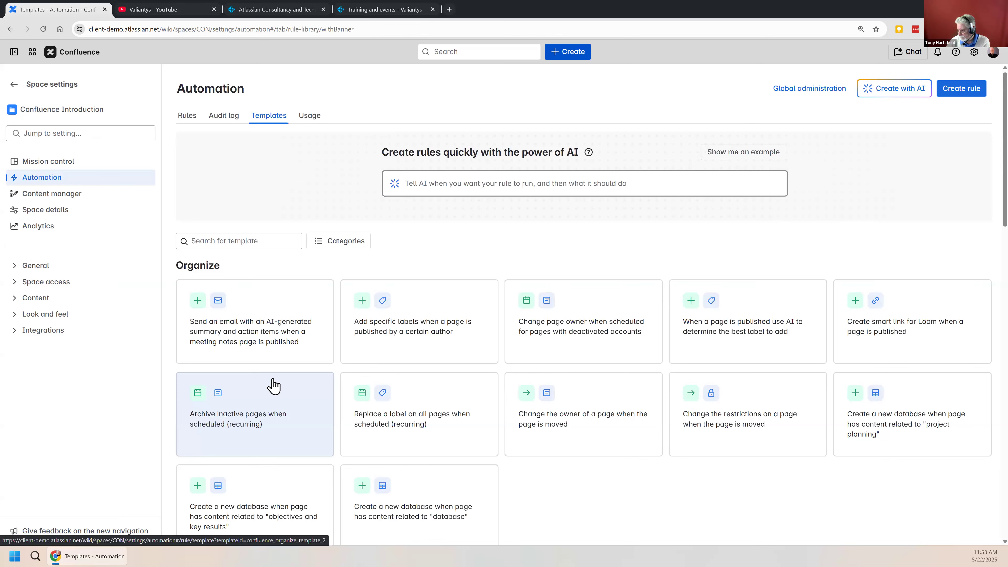
{"action": "scroll", "coordinate": [275, 386], "scroll_direction": "down", "scroll_amount": 1}
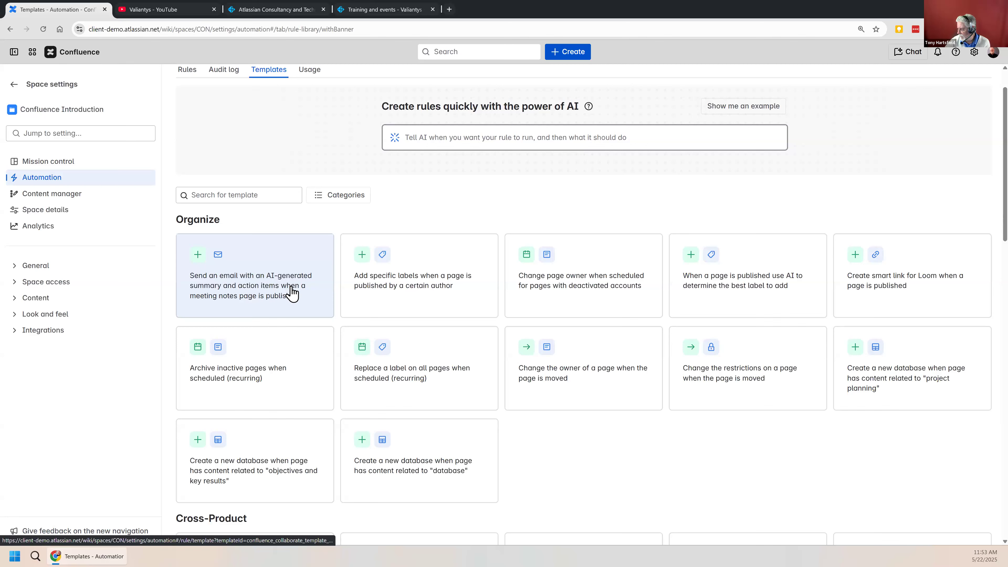
{"action": "scroll", "coordinate": [727, 336], "scroll_direction": "down", "scroll_amount": 1}
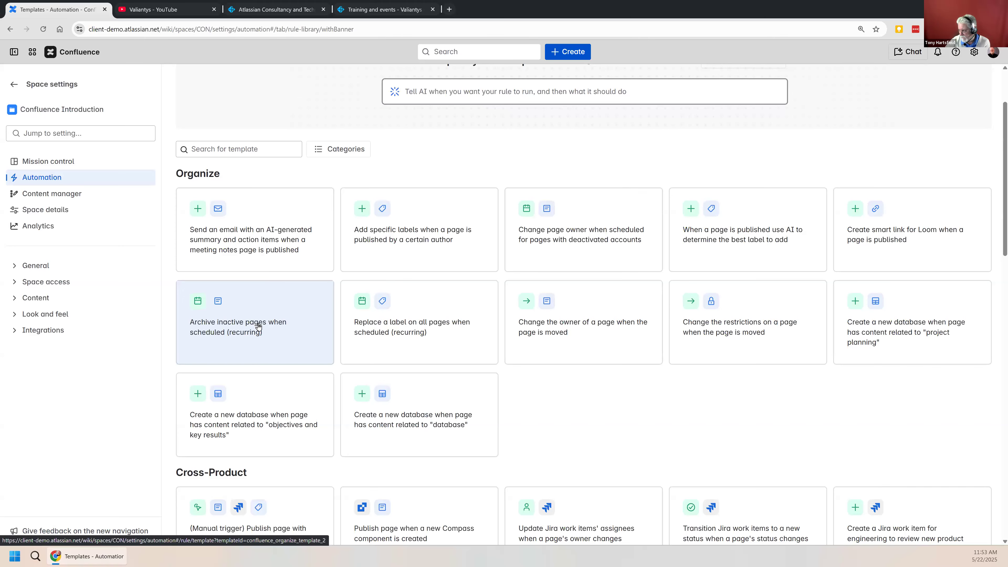
{"action": "scroll", "coordinate": [264, 330], "scroll_direction": "down", "scroll_amount": 3}
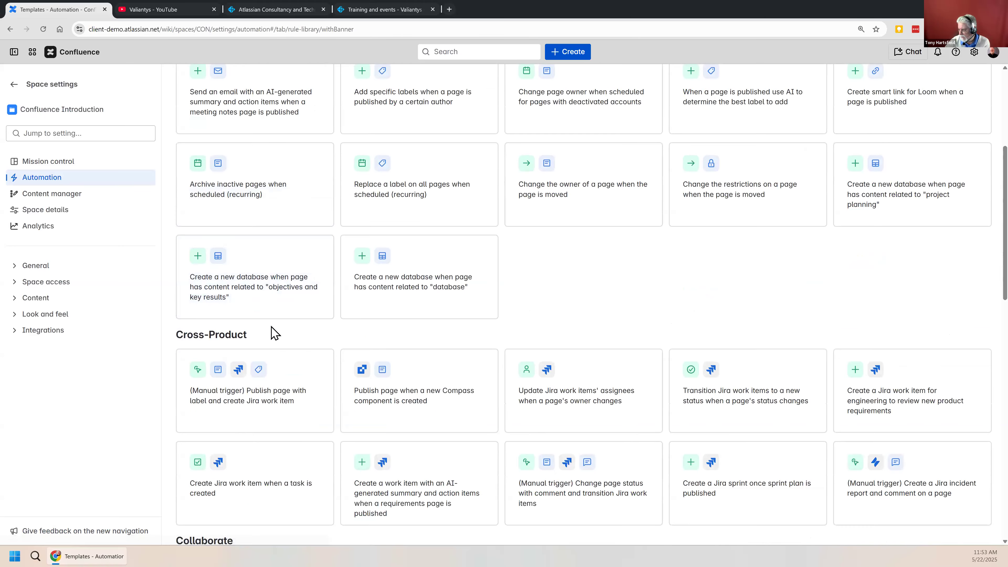
{"action": "scroll", "coordinate": [285, 331], "scroll_direction": "down", "scroll_amount": 3}
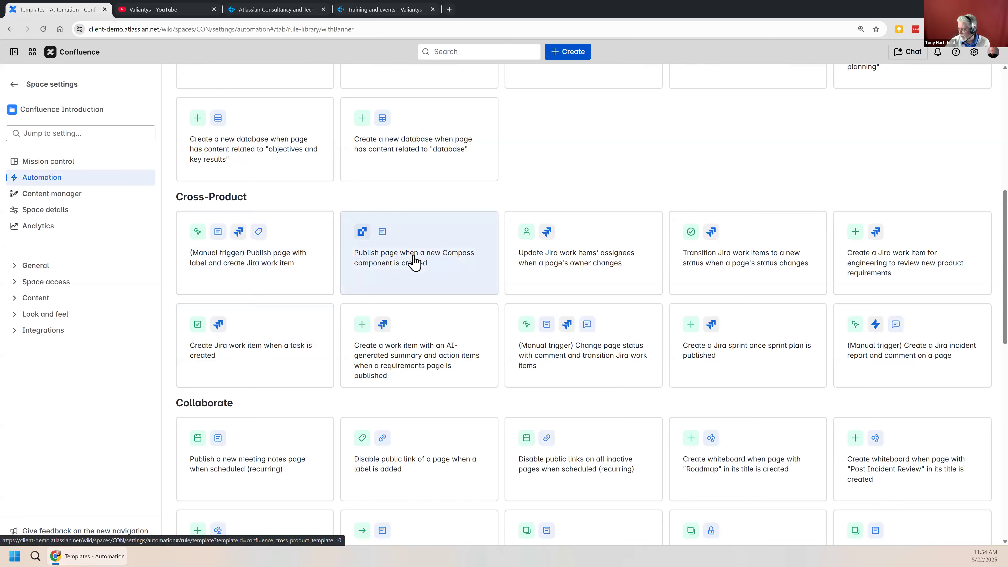
{"action": "scroll", "coordinate": [415, 262], "scroll_direction": "down", "scroll_amount": 4}
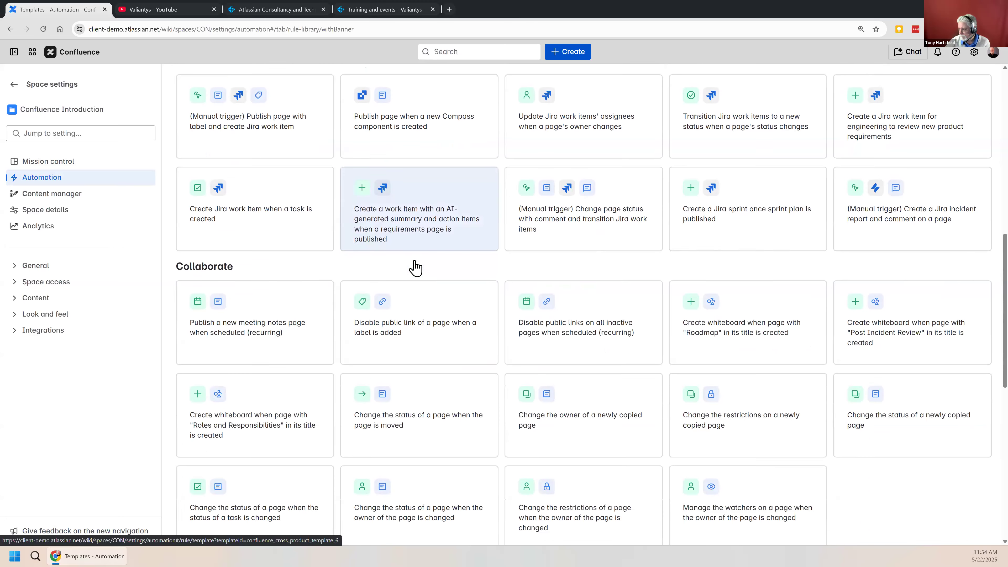
{"action": "scroll", "coordinate": [414, 270], "scroll_direction": "down", "scroll_amount": 3}
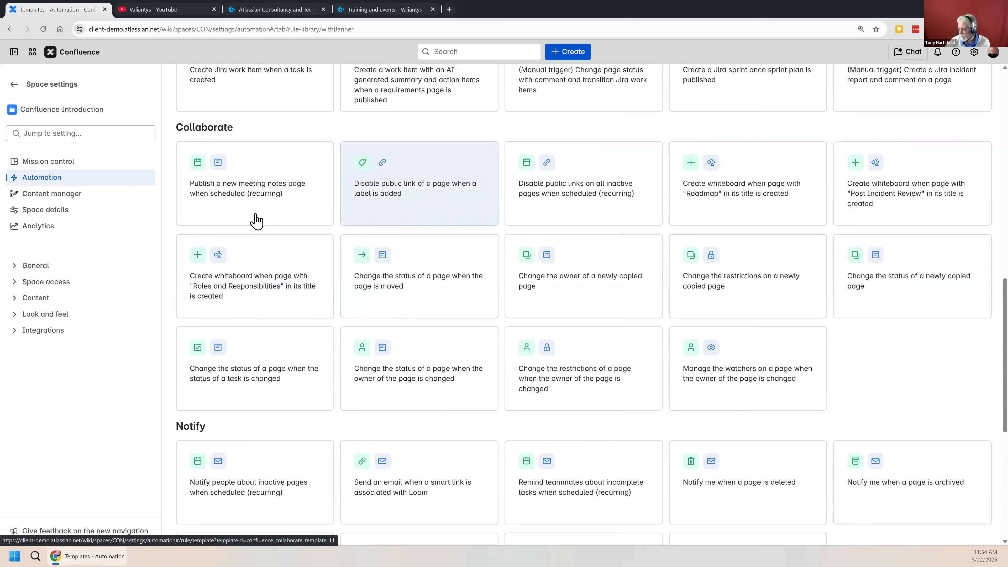
{"action": "scroll", "coordinate": [288, 240], "scroll_direction": "down", "scroll_amount": 5}
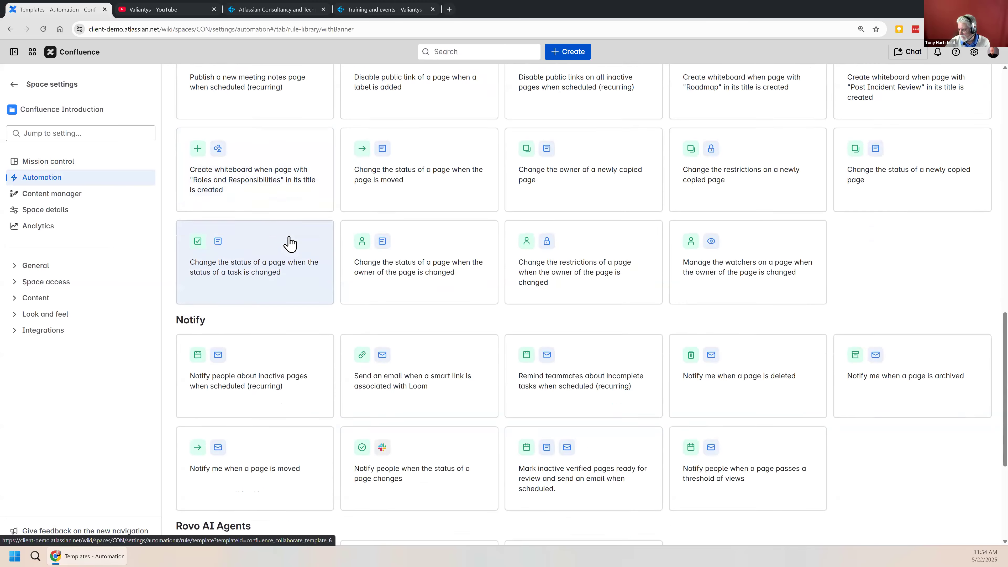
{"action": "scroll", "coordinate": [289, 242], "scroll_direction": "down", "scroll_amount": 2}
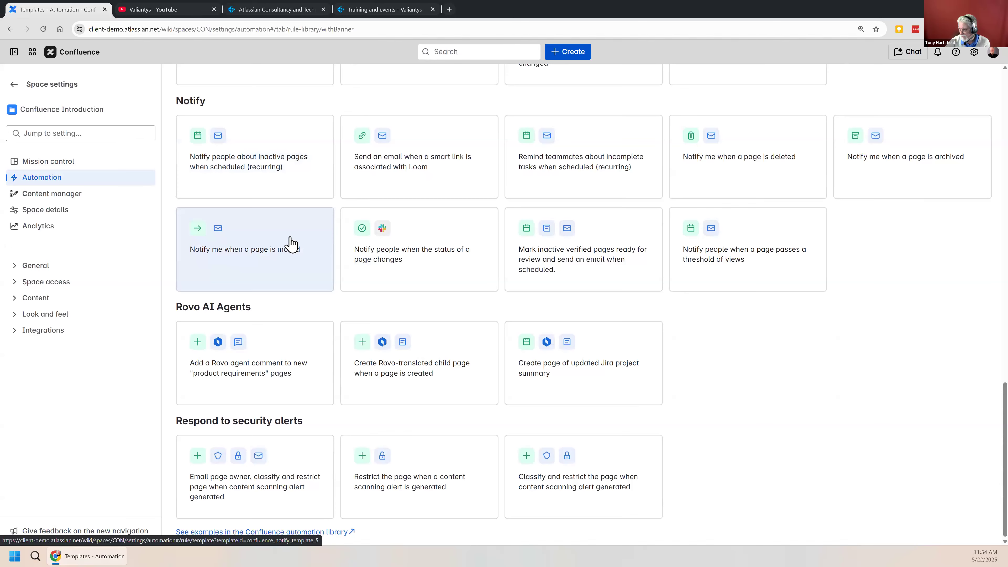